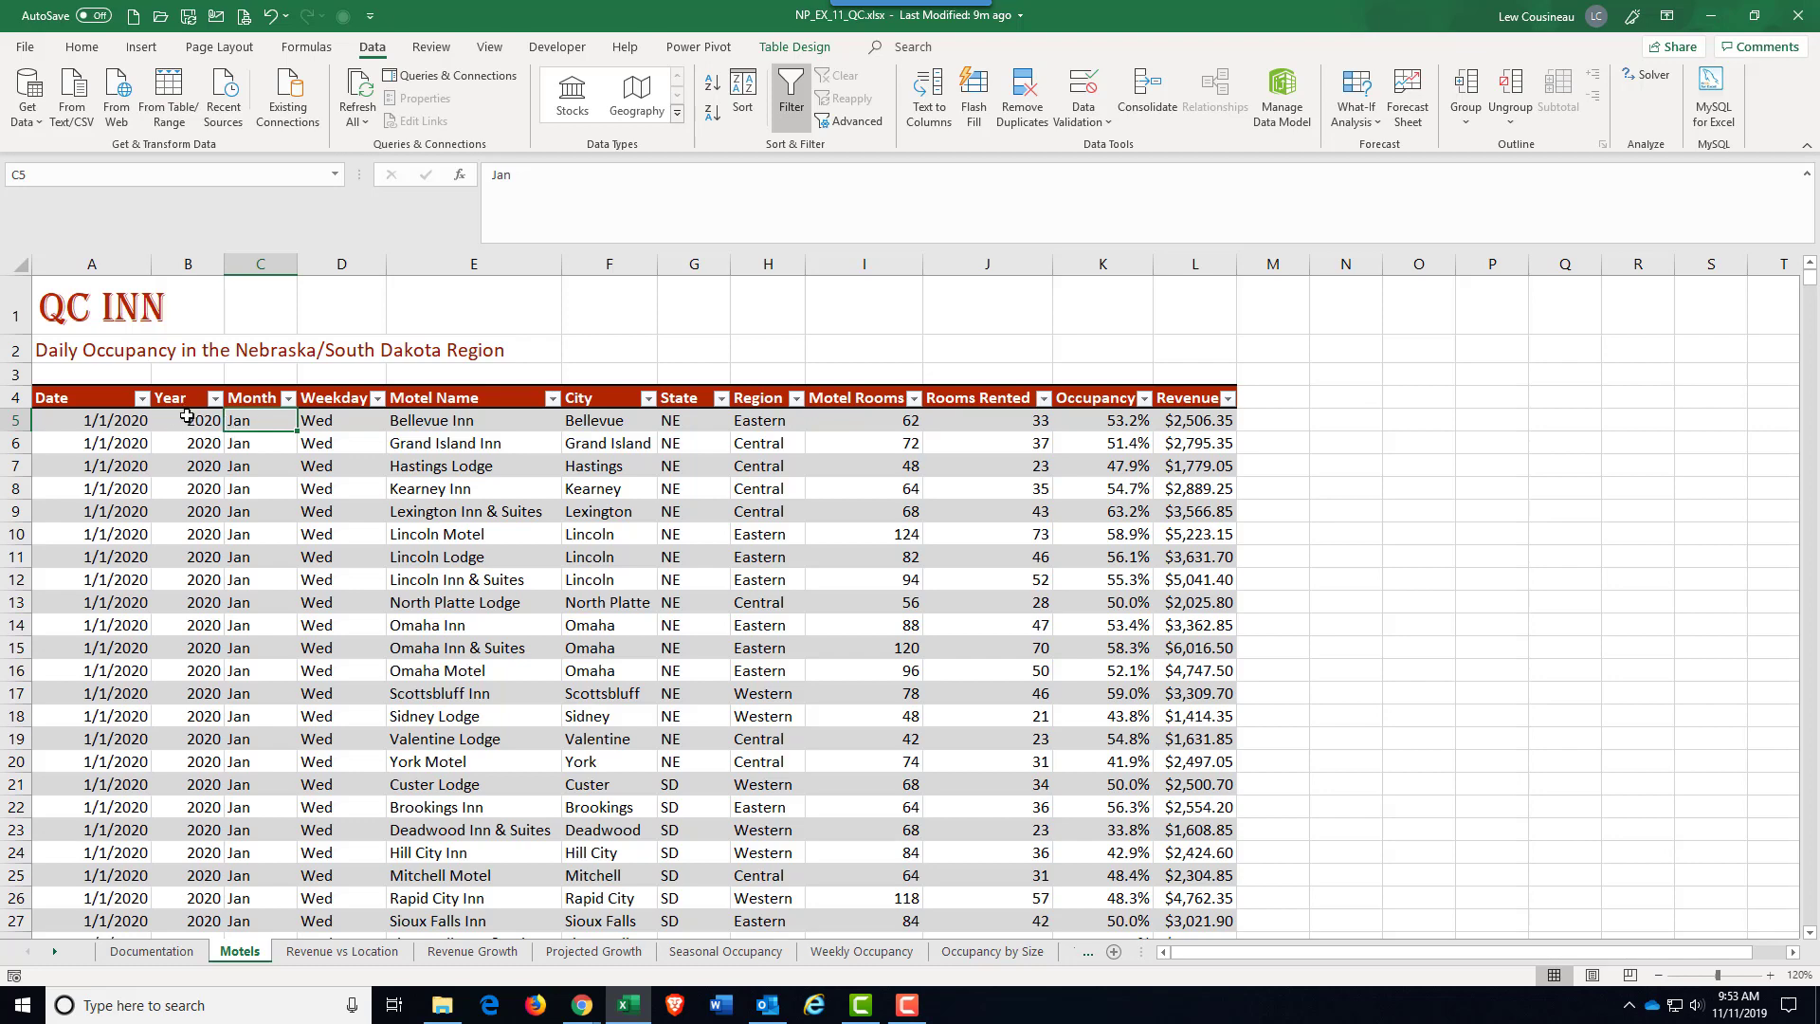
Step: Examine the daily occupancy table on the Motels sheet, from its date, motel, room and revenue columns down to its last record
click(188, 416)
click(249, 417)
click(317, 415)
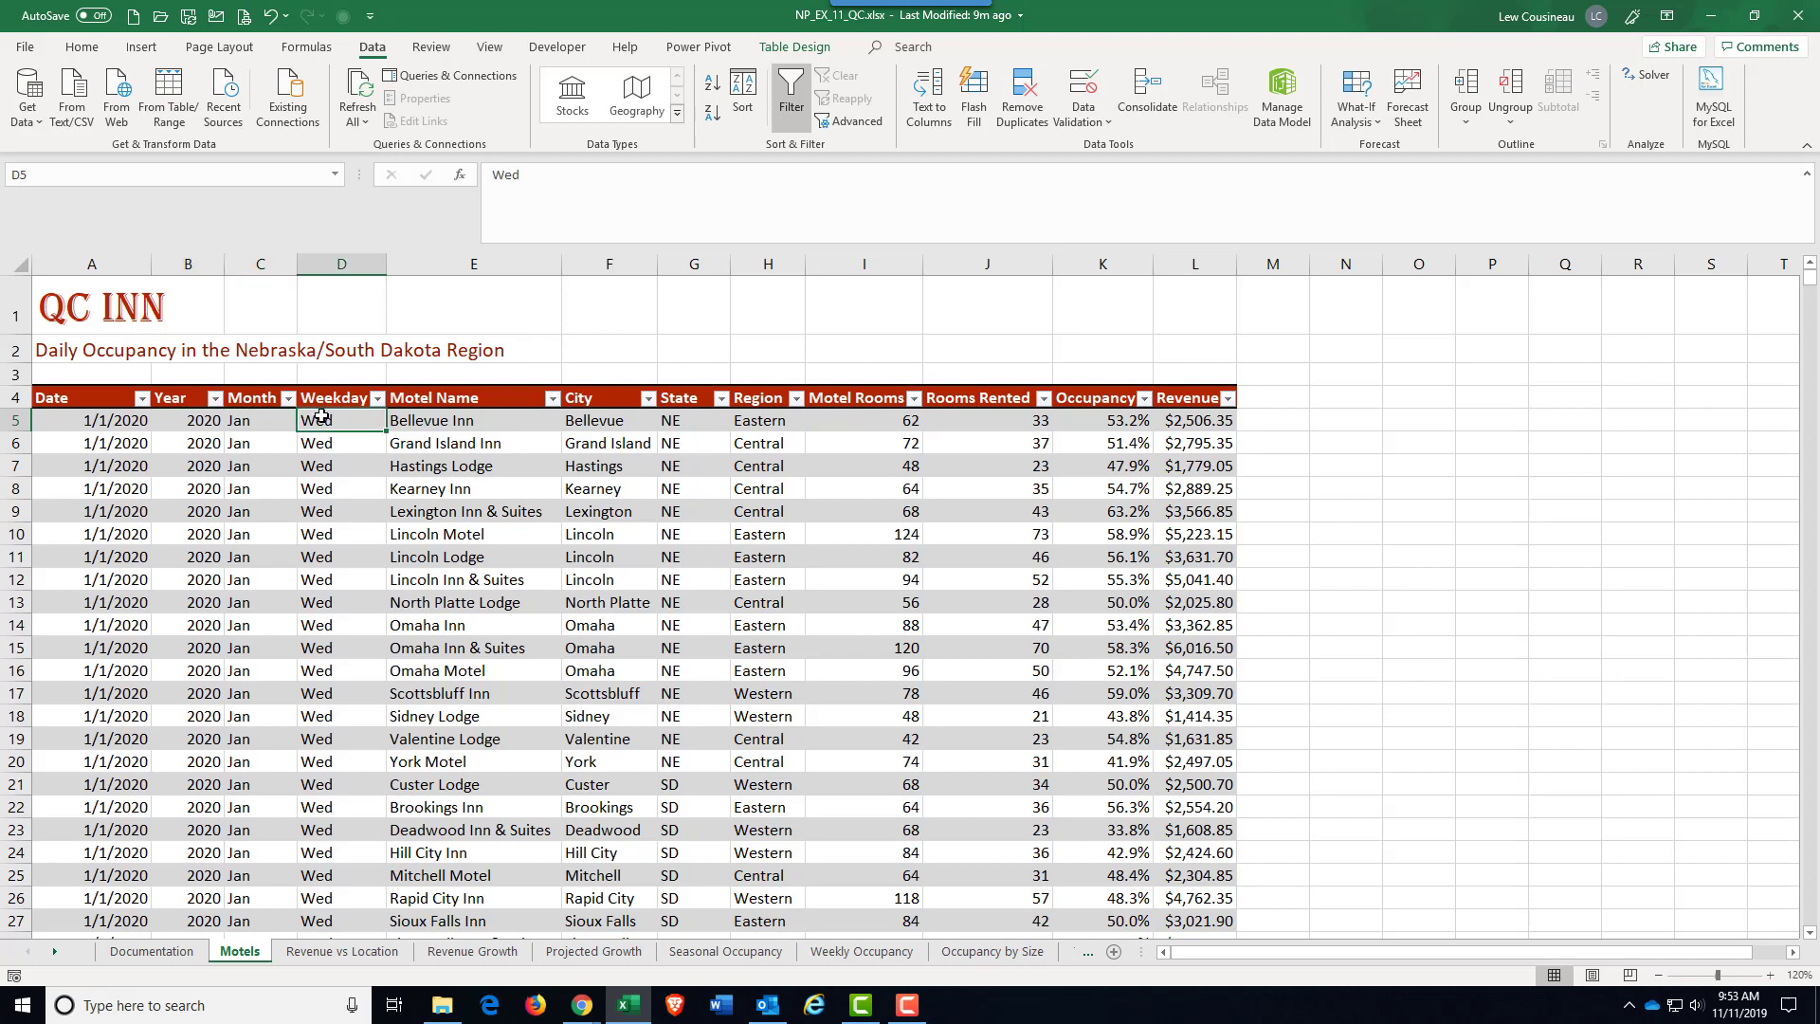
drag(431, 417, 493, 691)
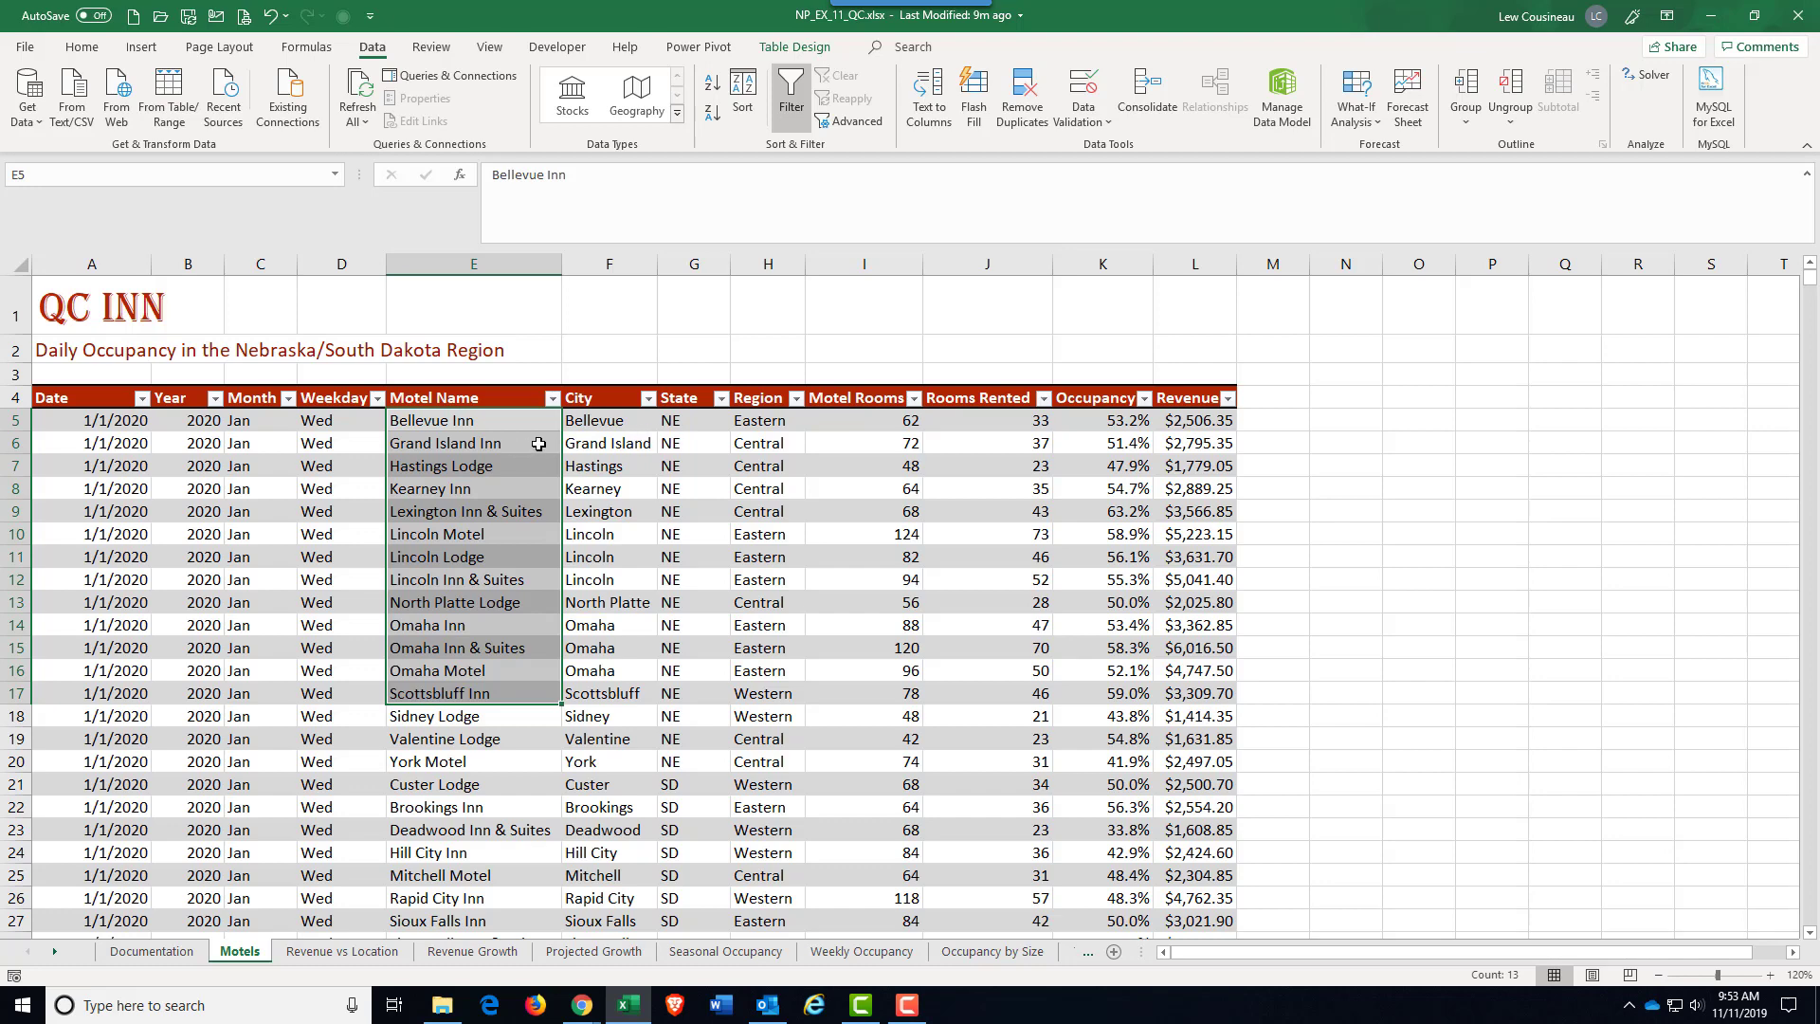
click(834, 422)
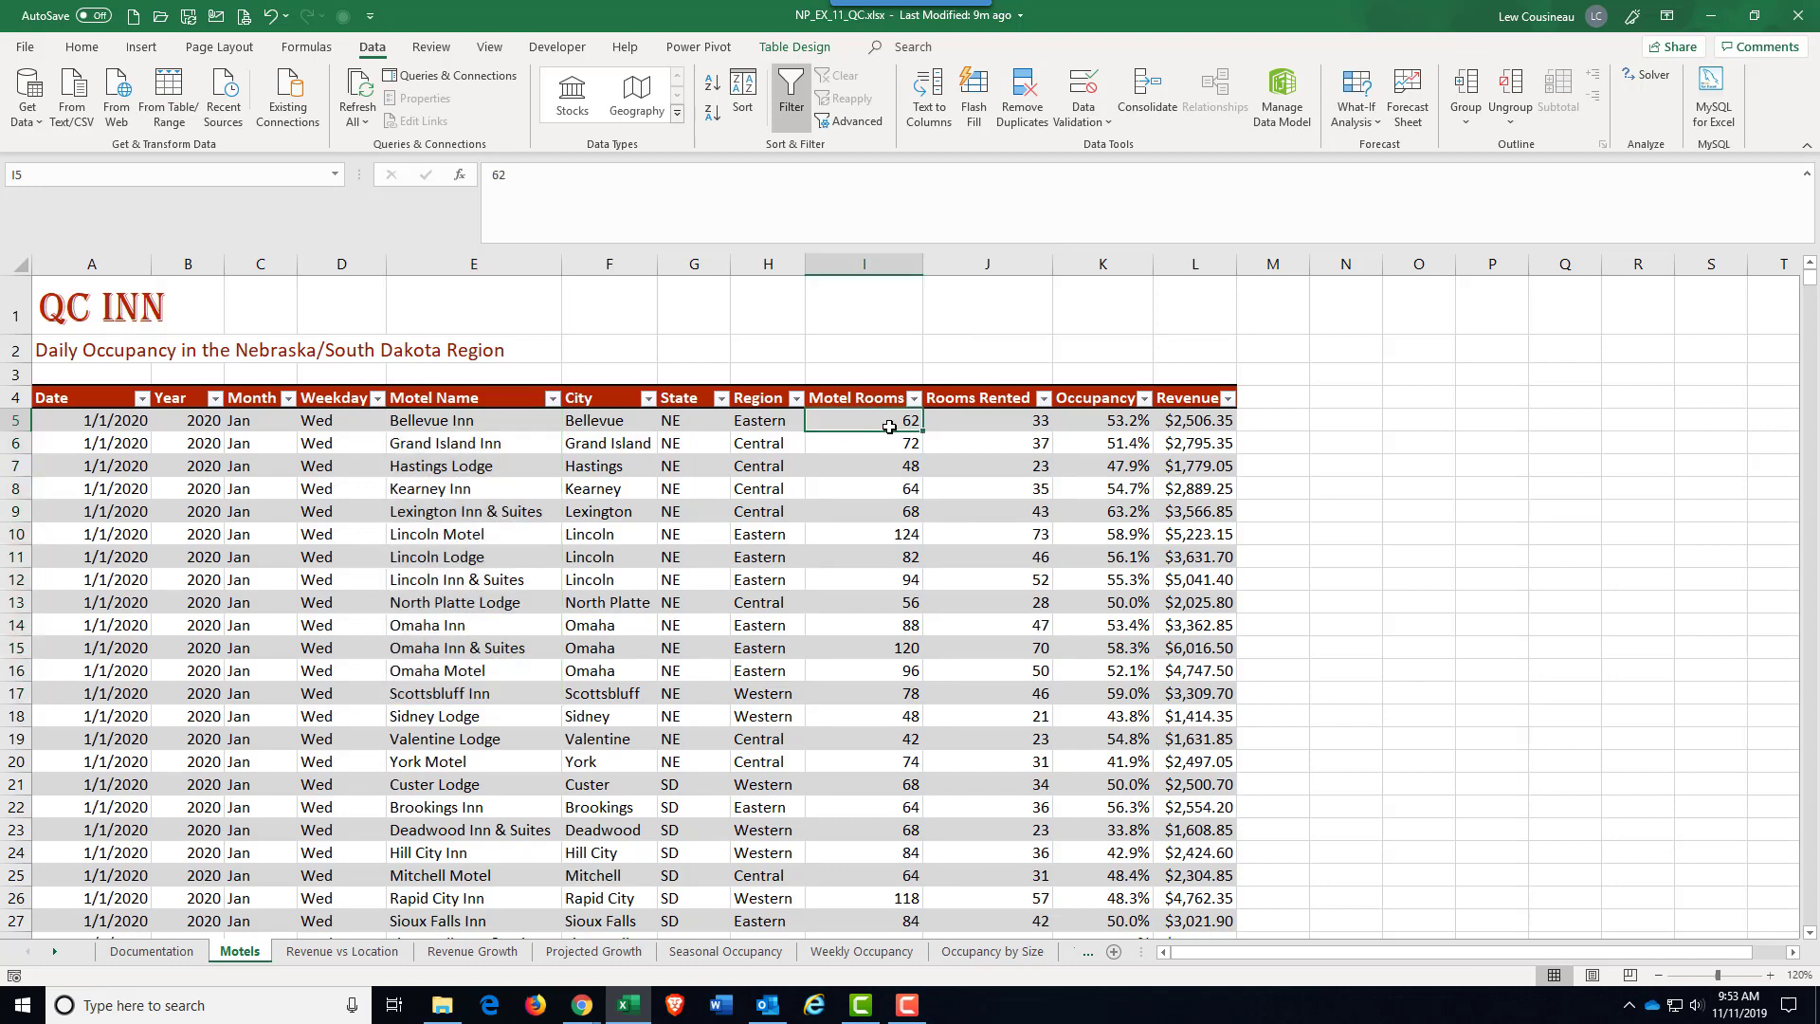
drag(857, 422, 963, 423)
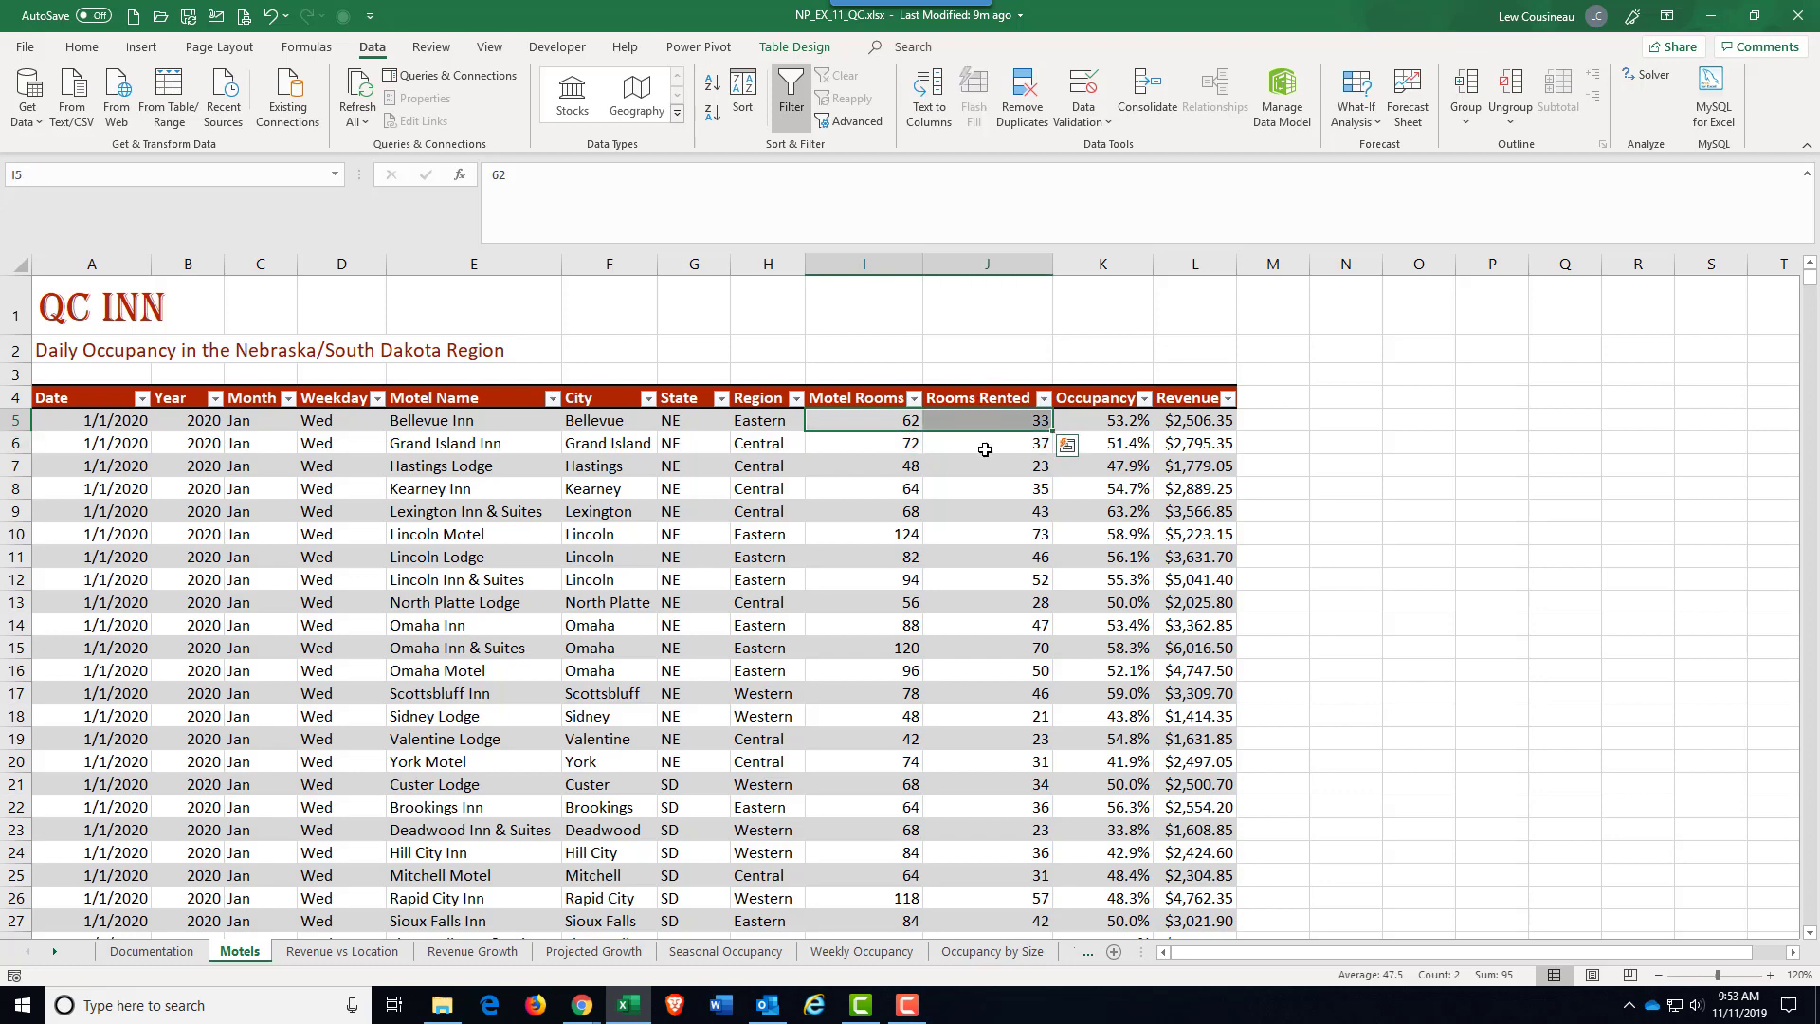
click(1124, 416)
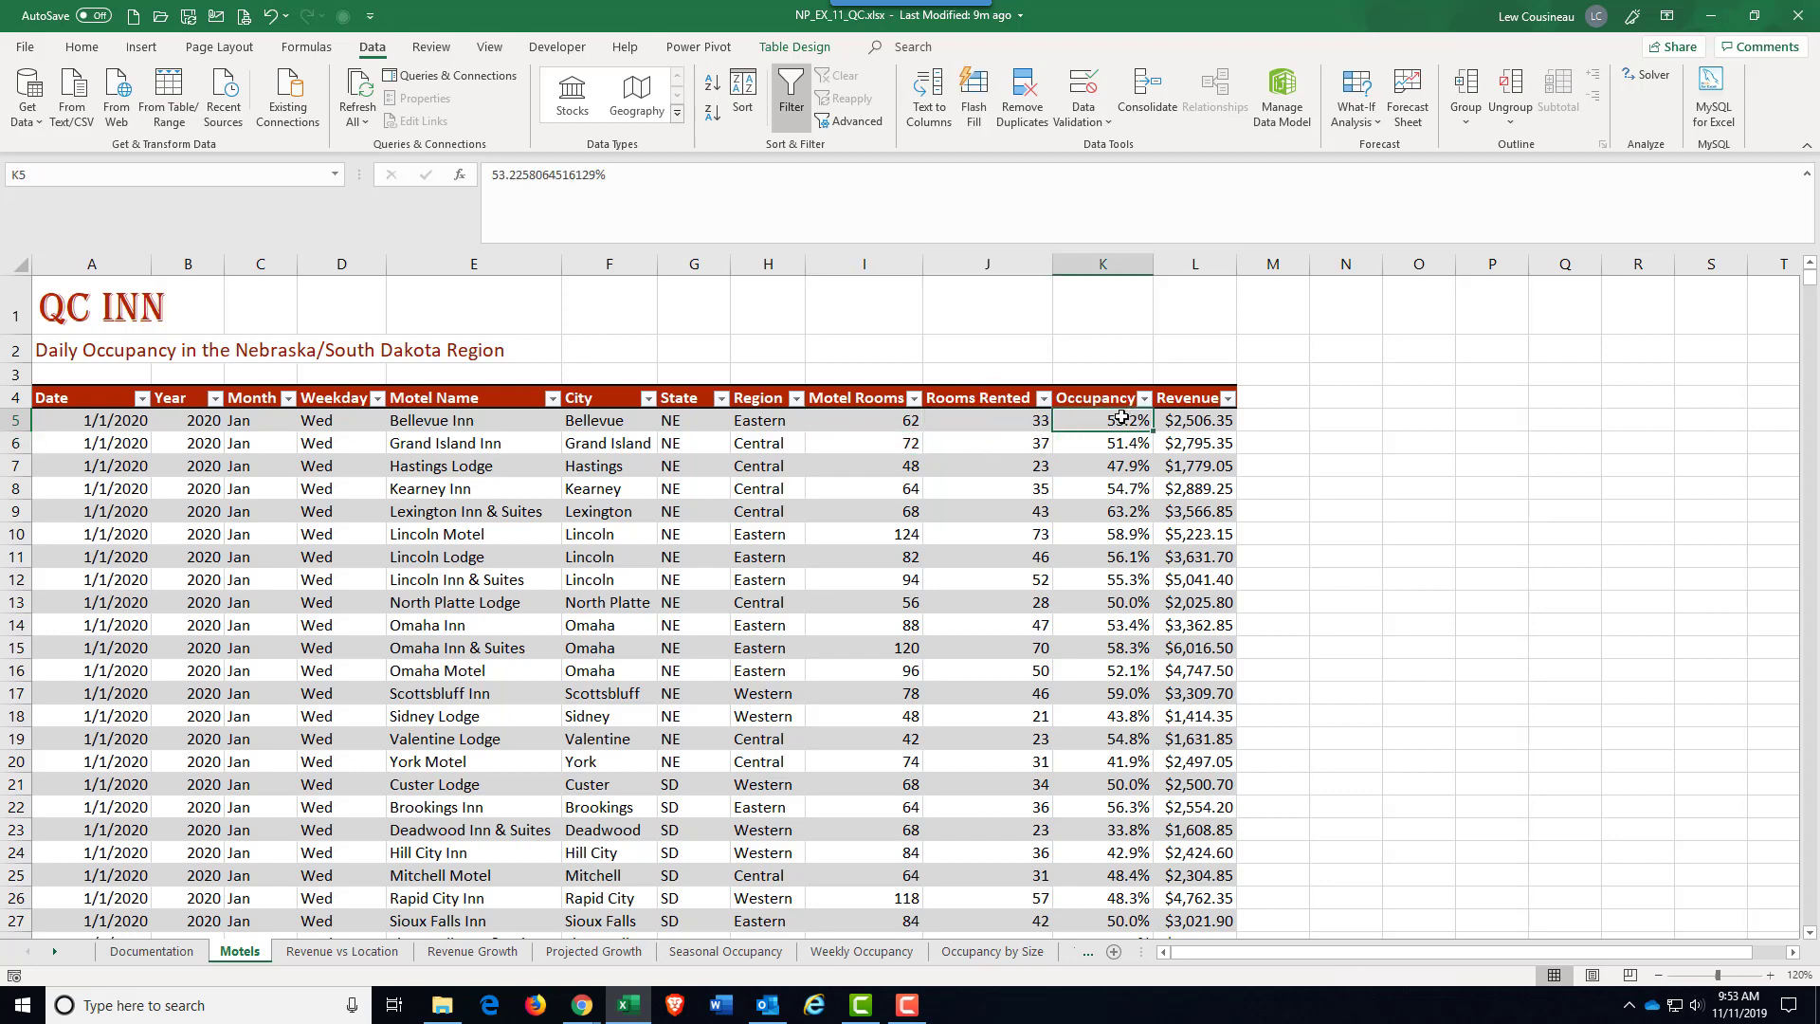
click(1188, 435)
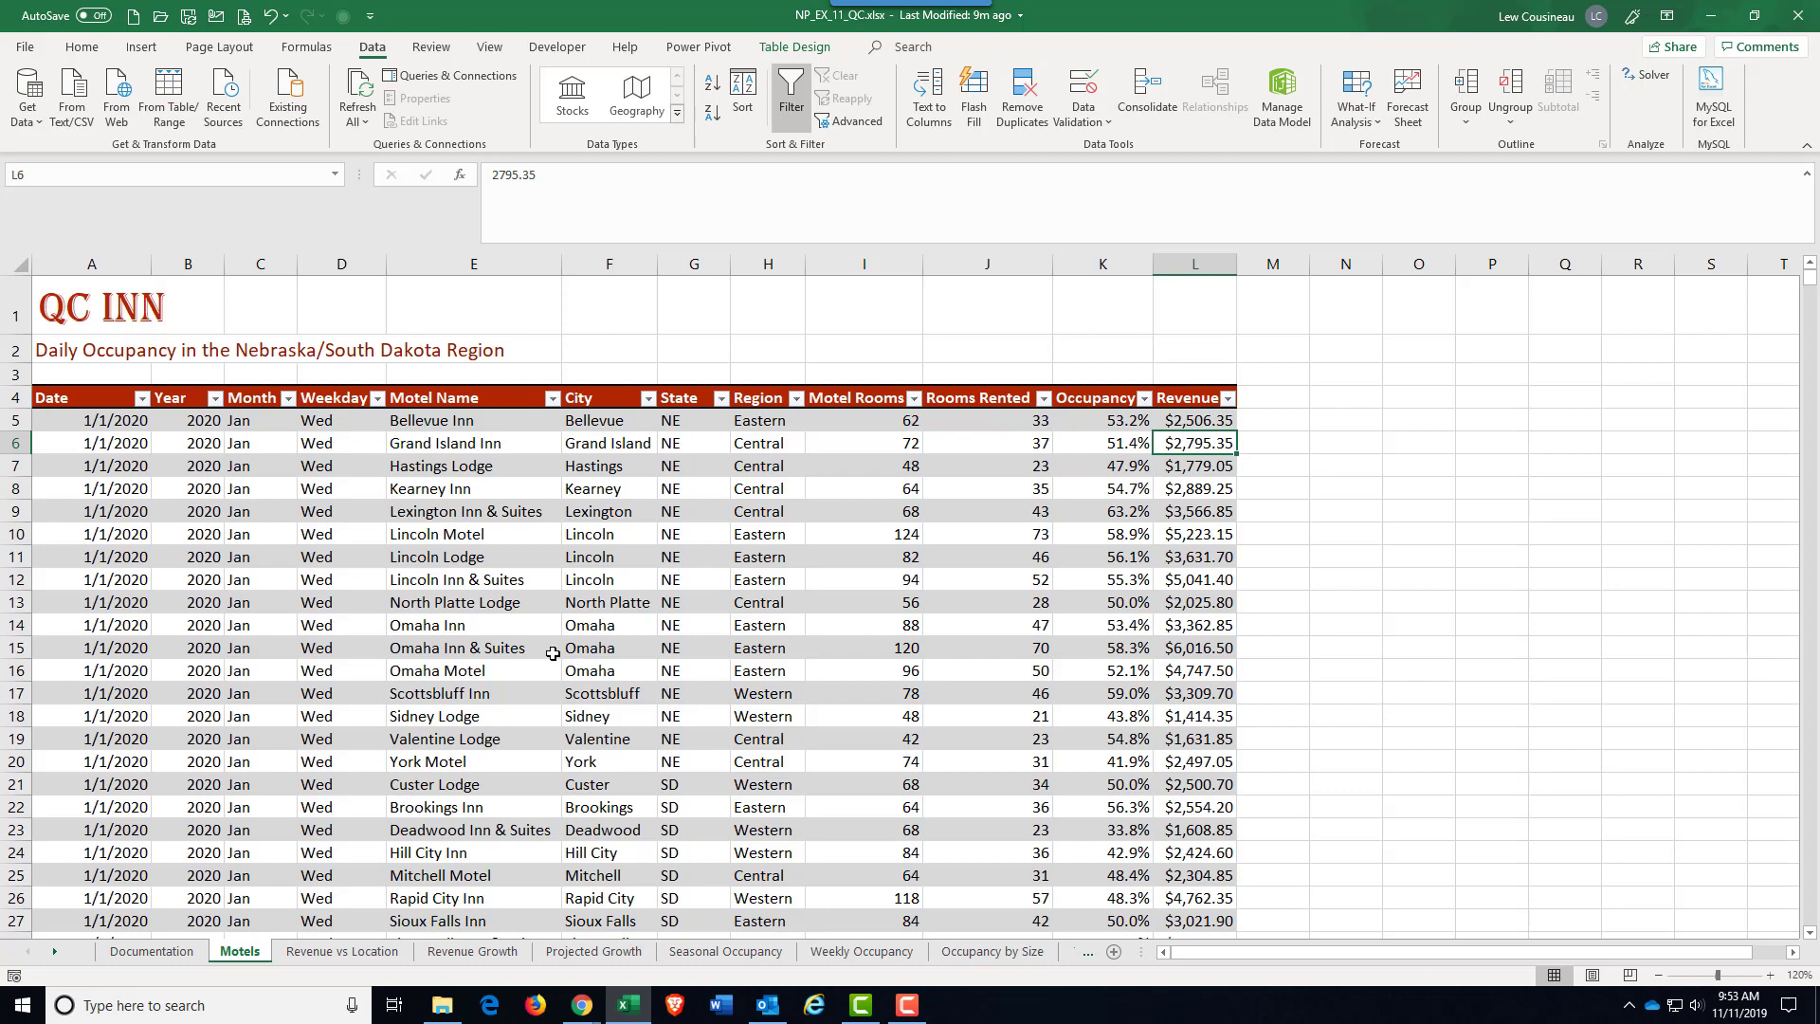
click(231, 537)
key(ctrl+Down)
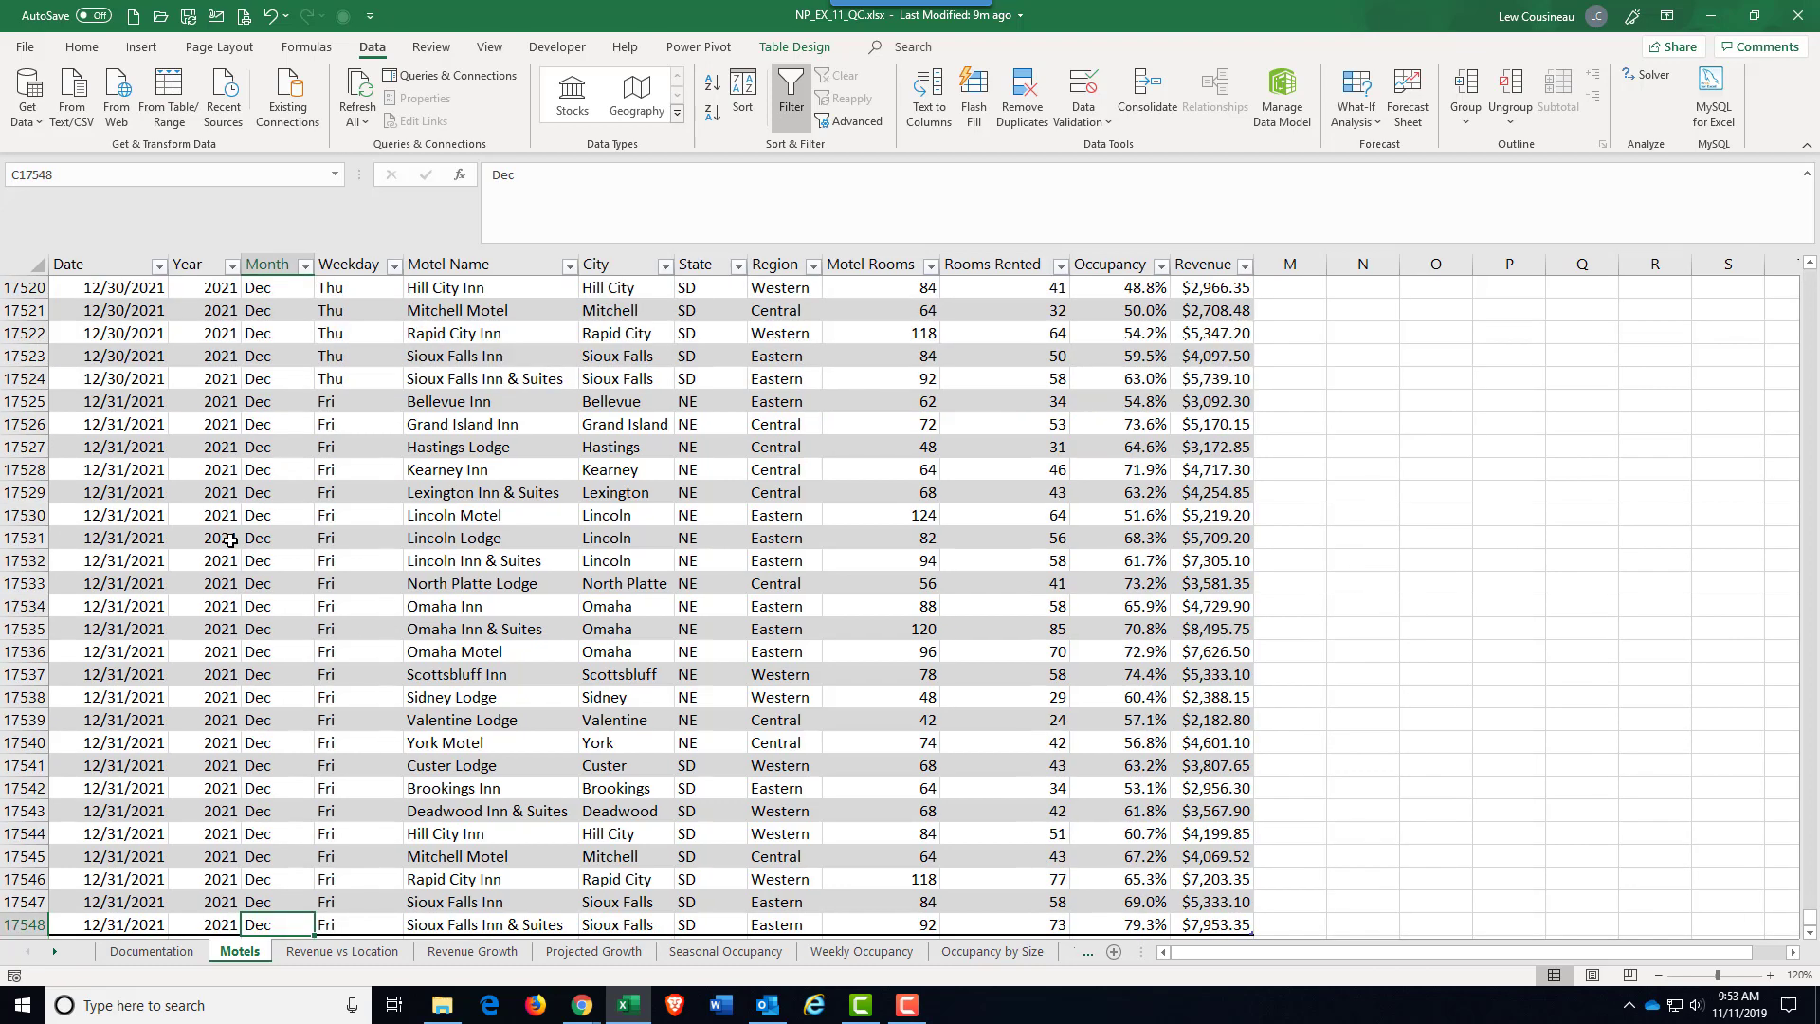
scroll(199, 672, down, 6)
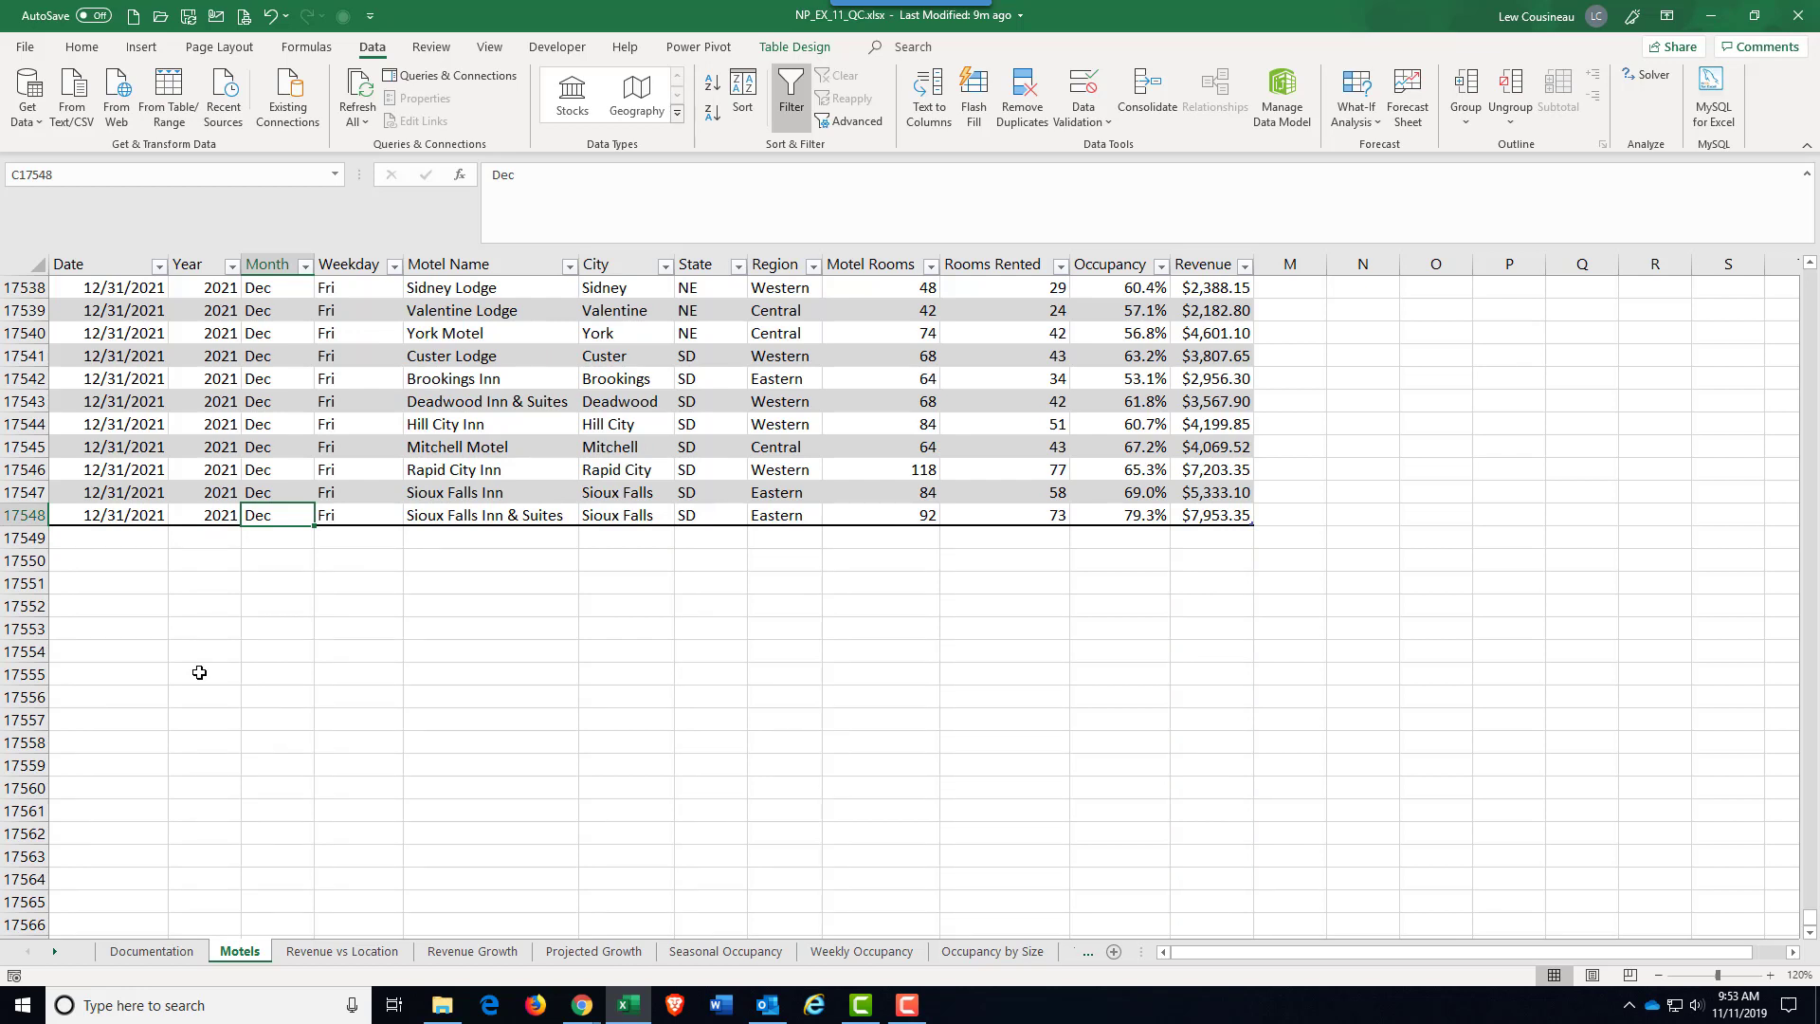
key(ctrl+Up)
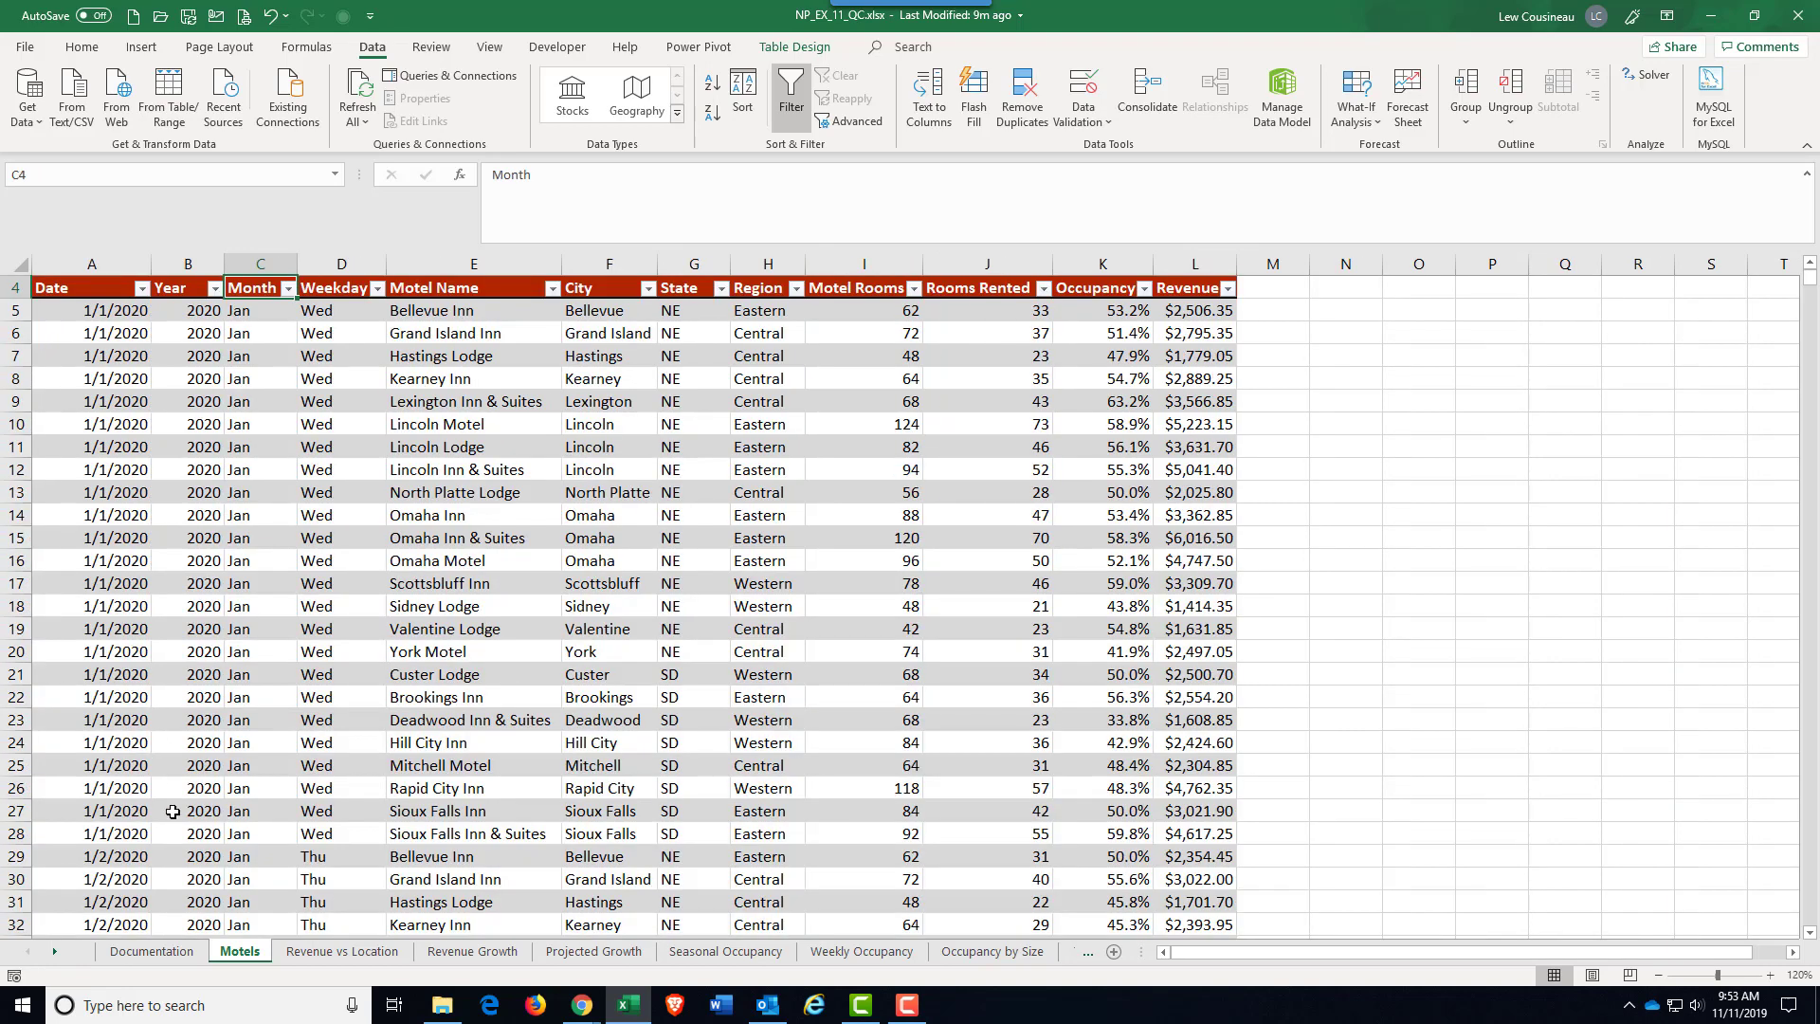
Step: Open the Revenue vs Location sheet and select cell B12 in the PivotTable to show its fields
click(316, 952)
click(247, 575)
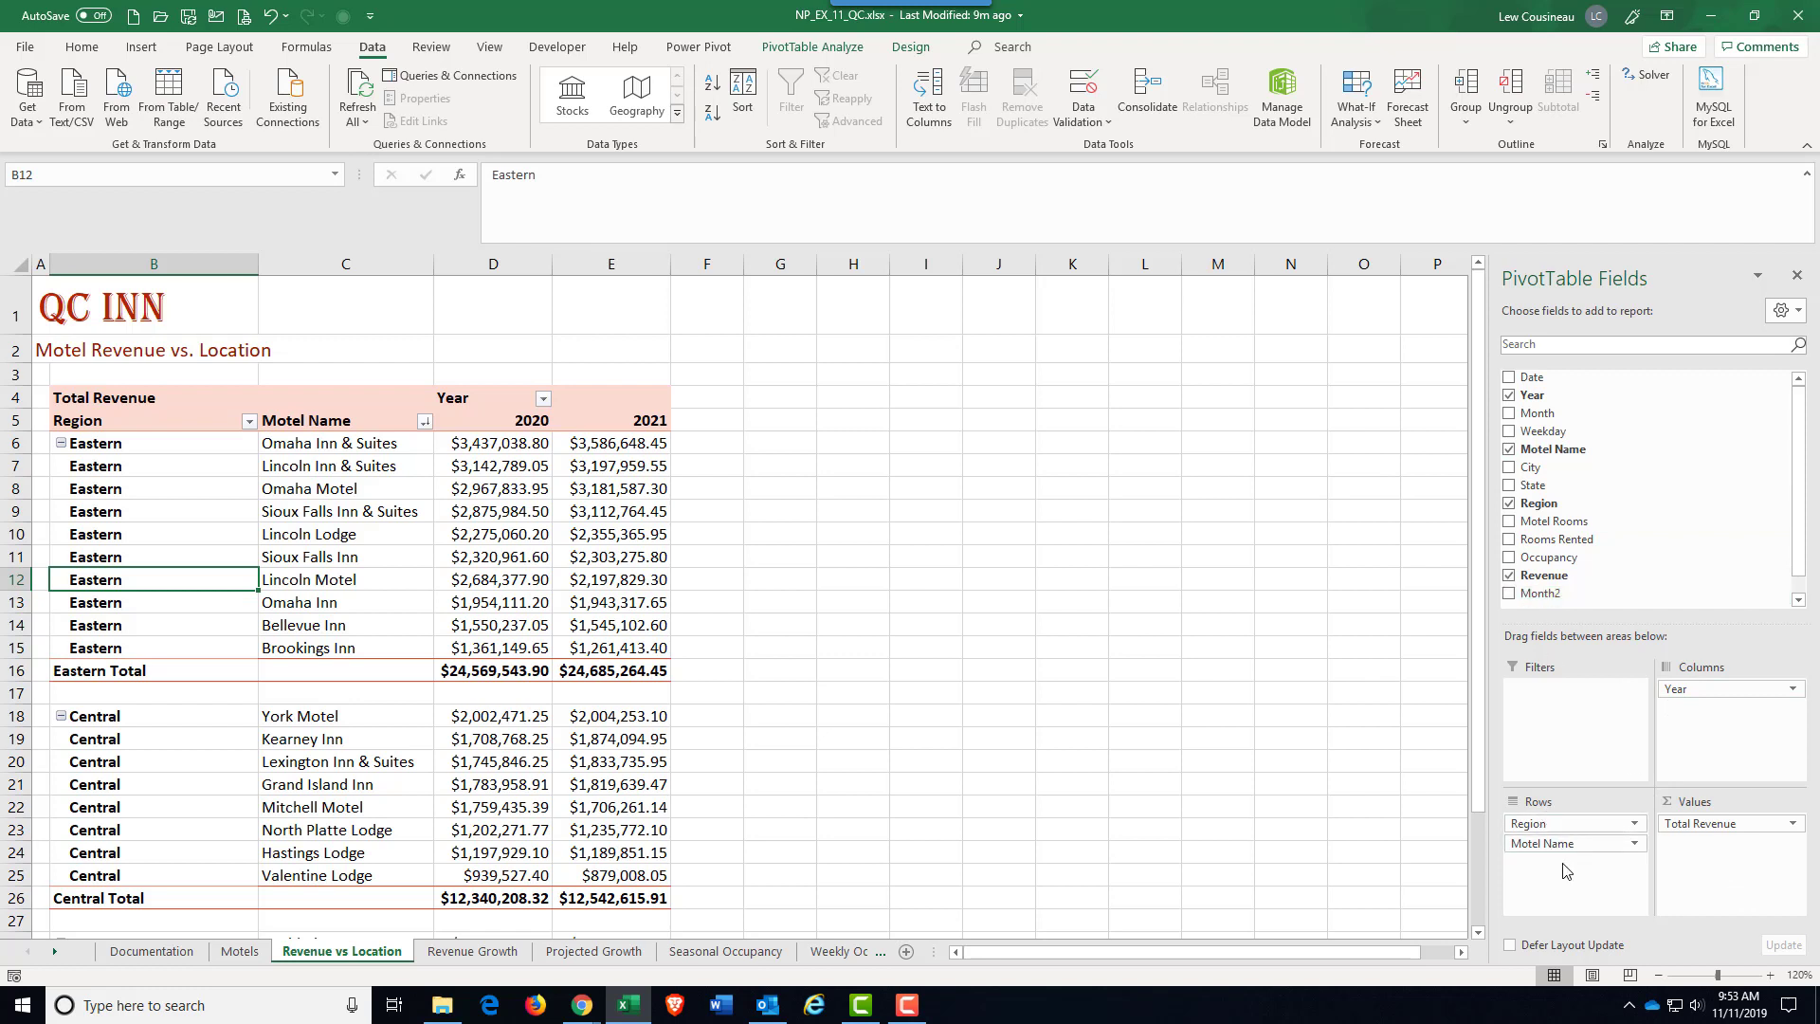
drag(1511, 843, 502, 591)
Step: Collapse the Central region in the PivotTable, move it above Eastern and expand it again
click(60, 717)
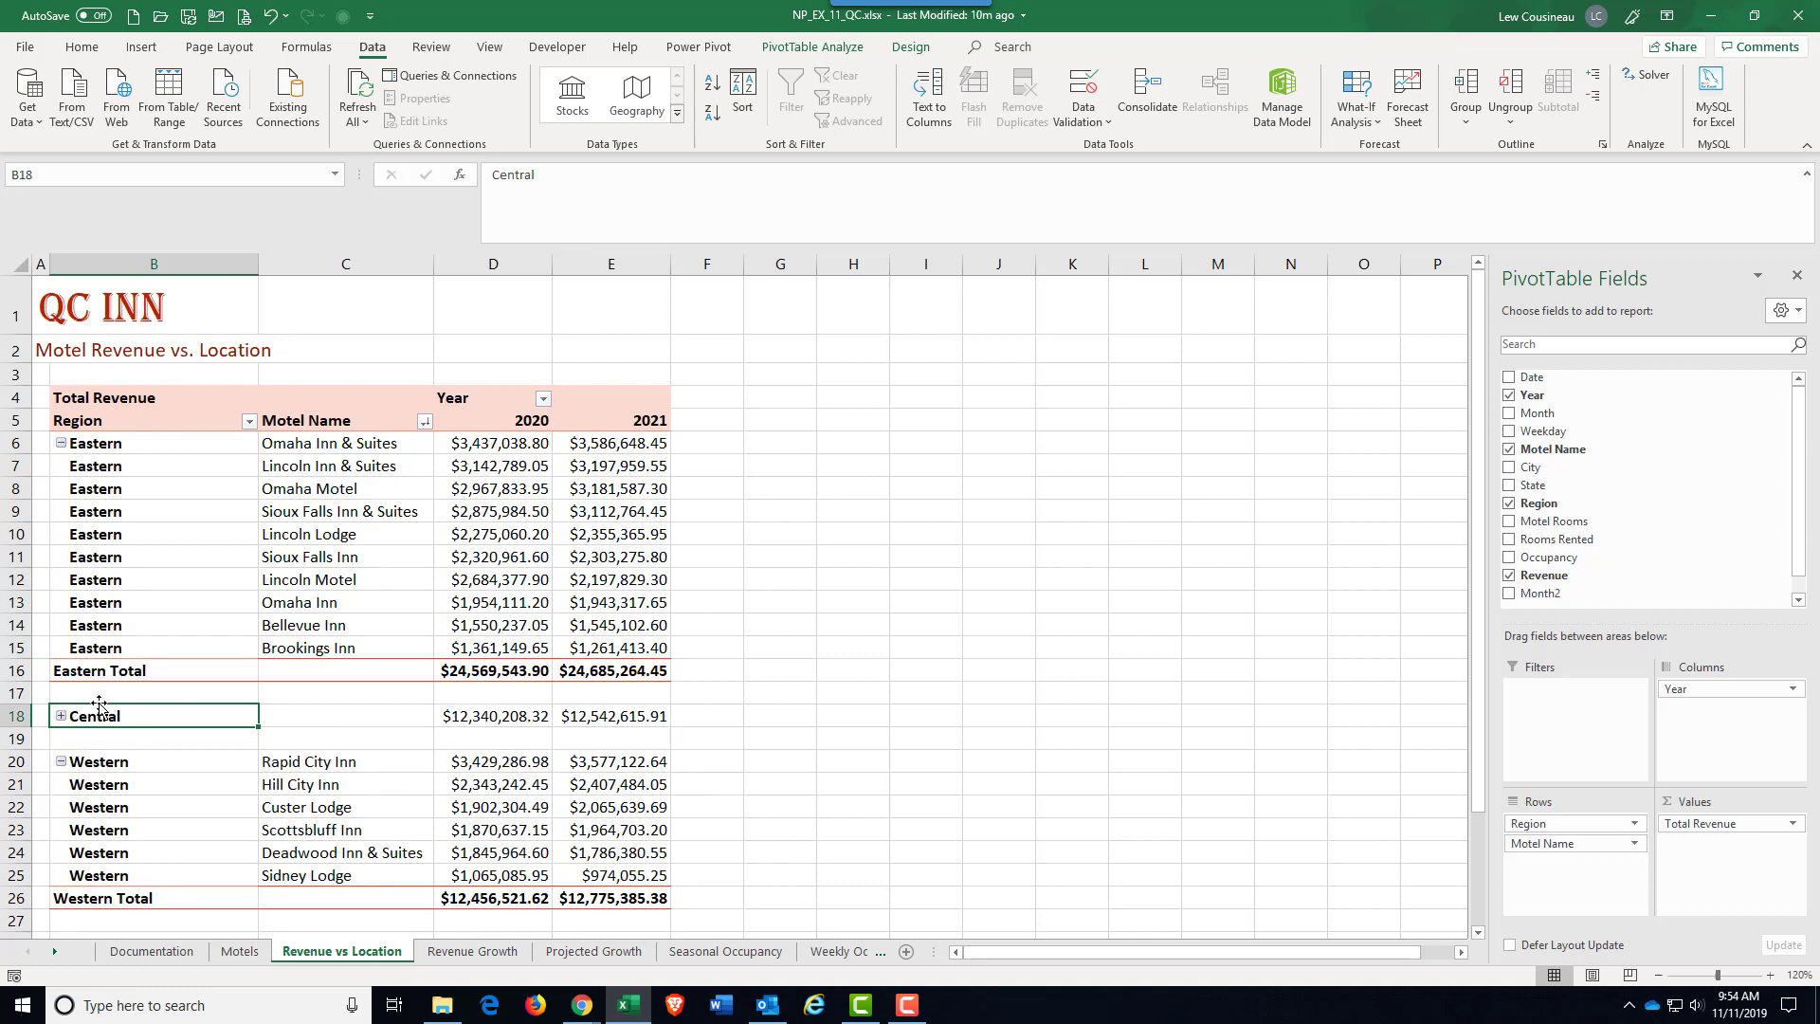
drag(98, 704, 88, 511)
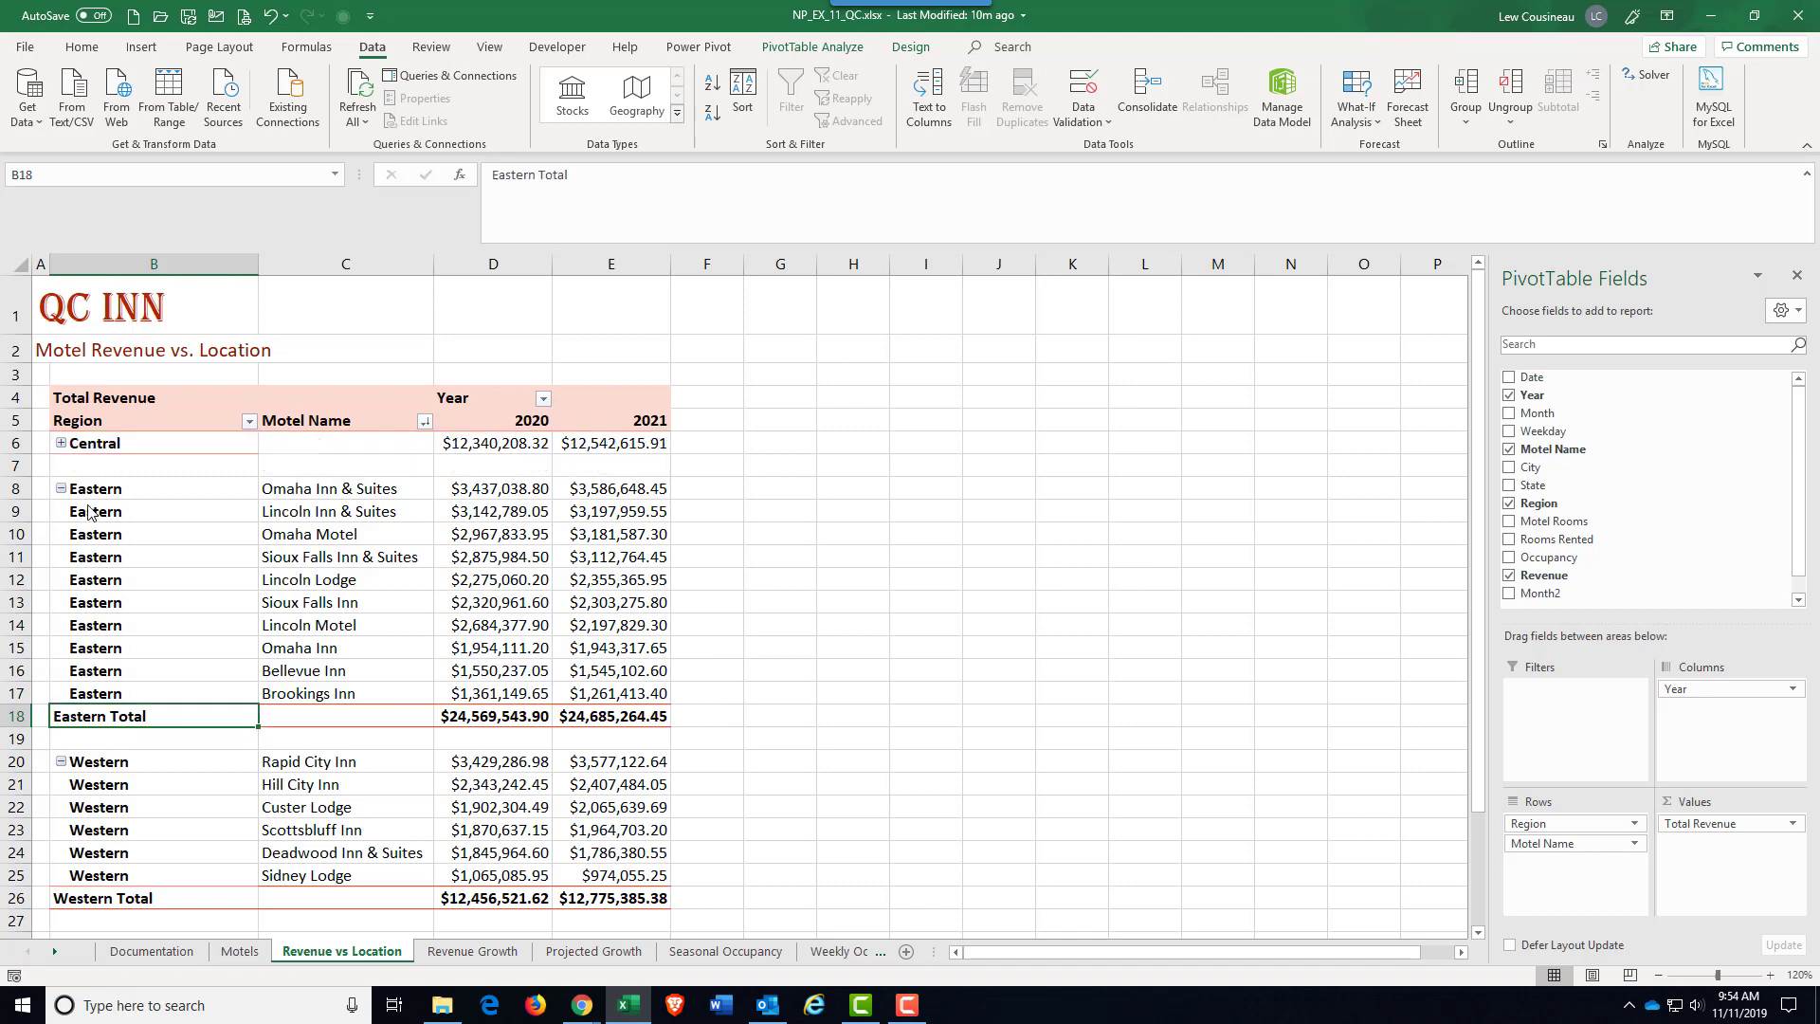
click(61, 444)
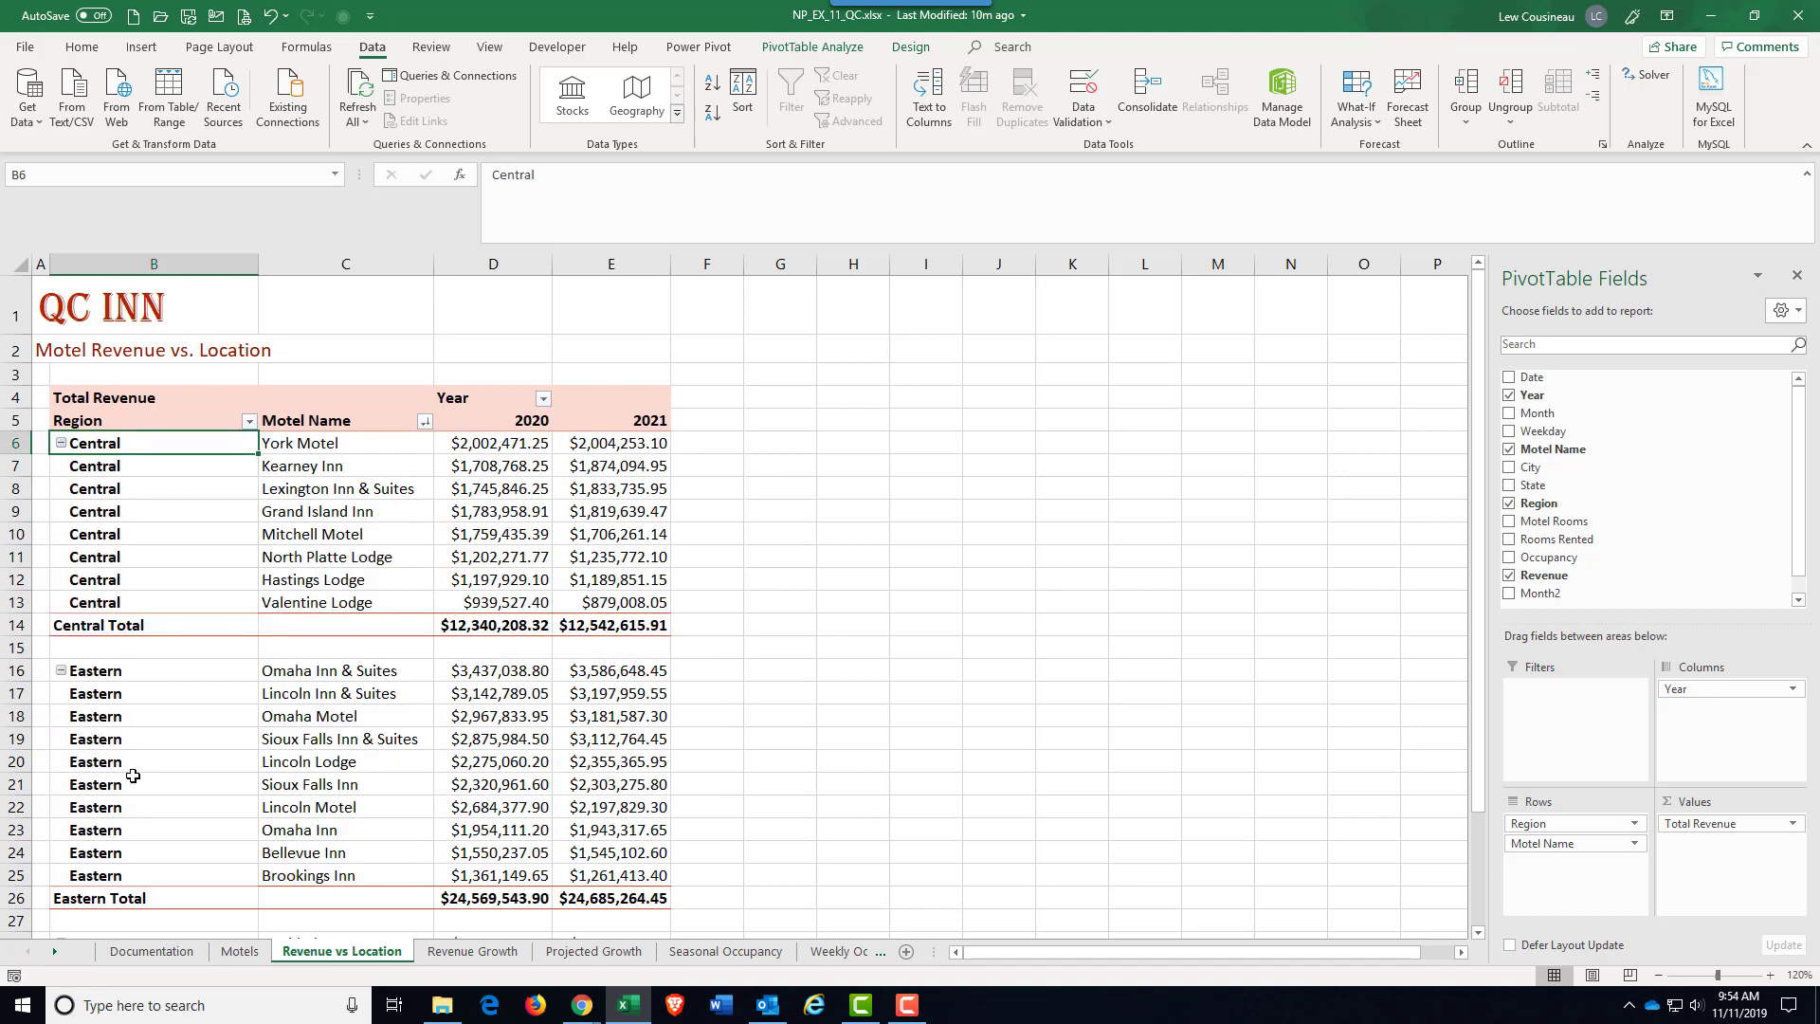
Step: Collapse the Western region, move it between Central and Eastern, and expand it again
scroll(119, 683, down, 10)
scroll(133, 773, up, 10)
scroll(133, 775, down, 8)
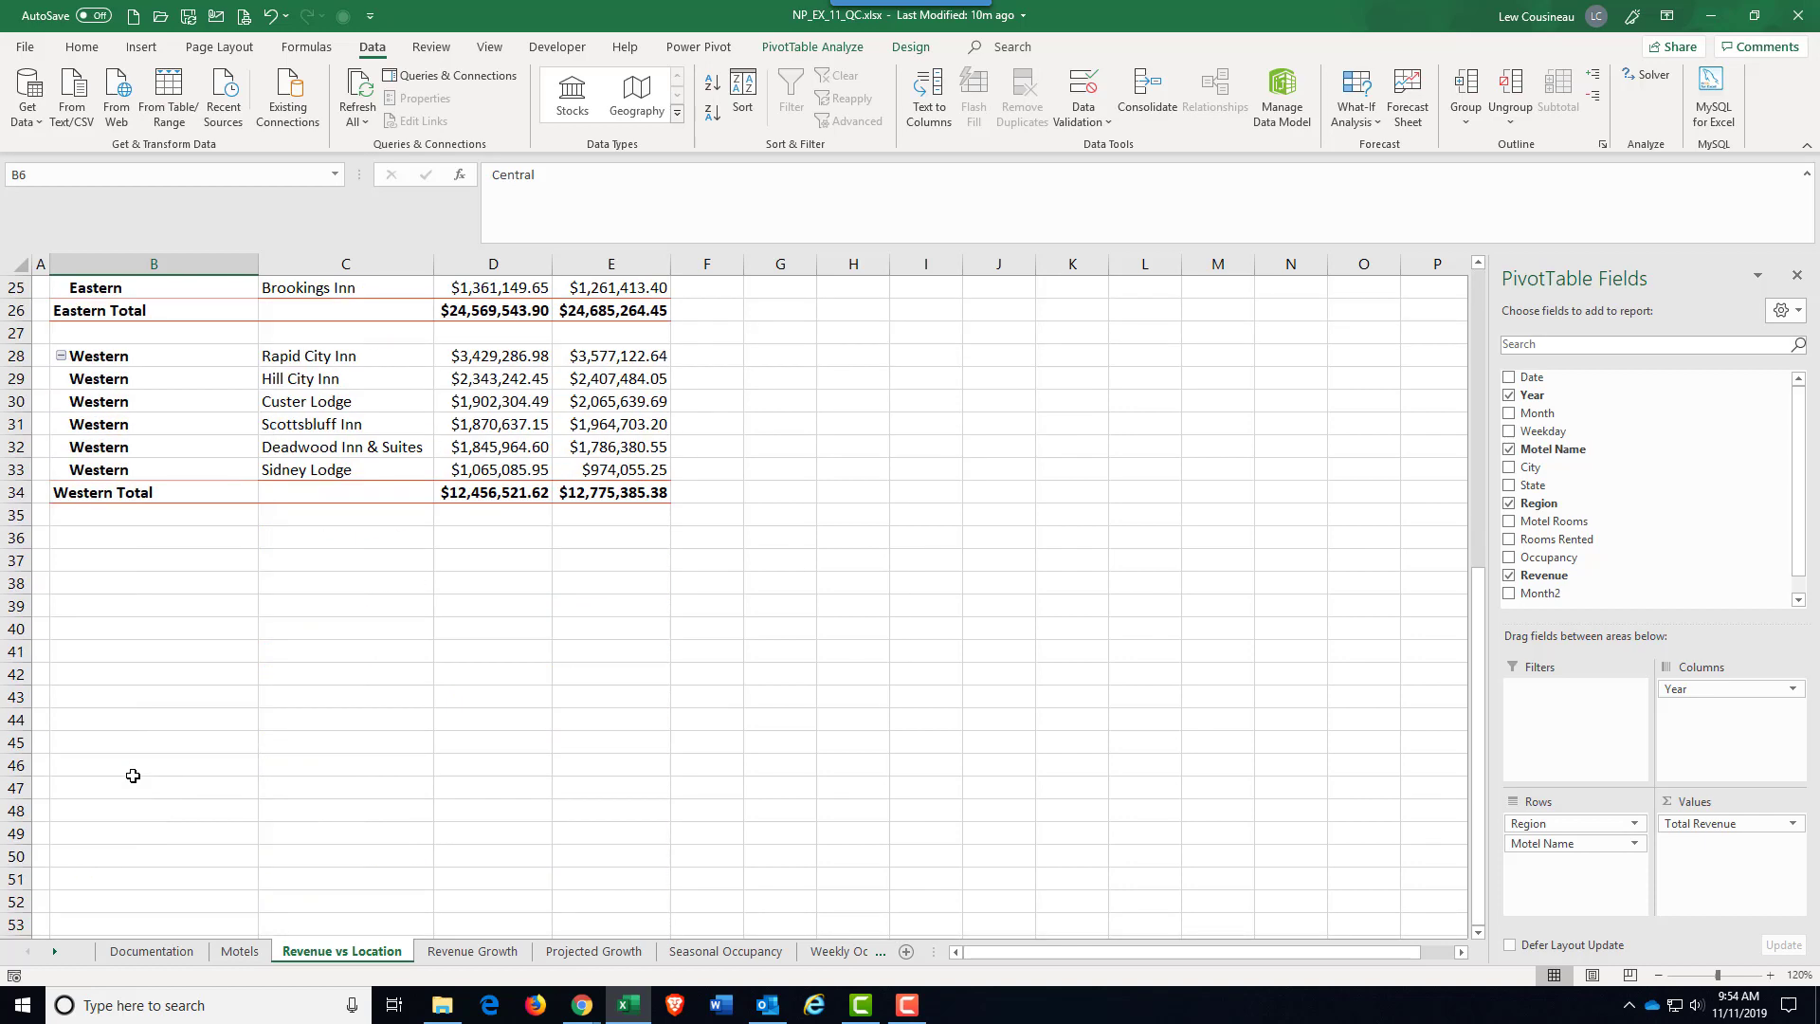
scroll(133, 775, up, 6)
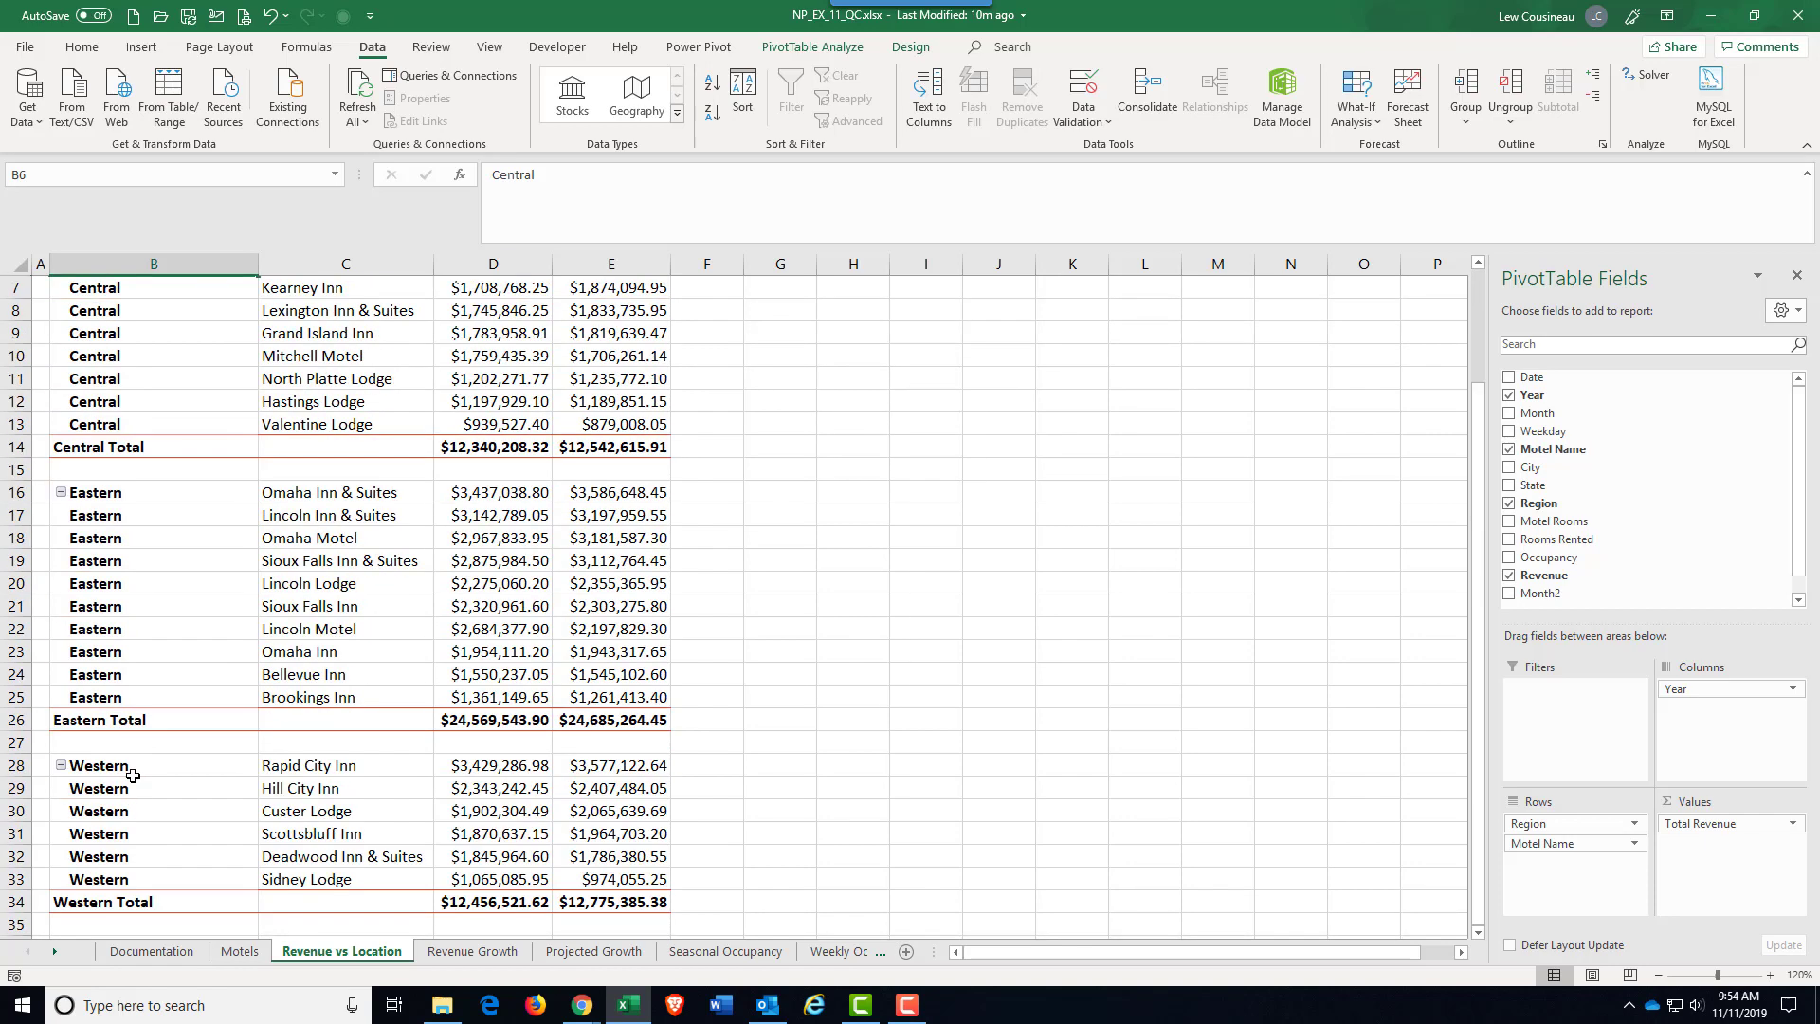
click(61, 767)
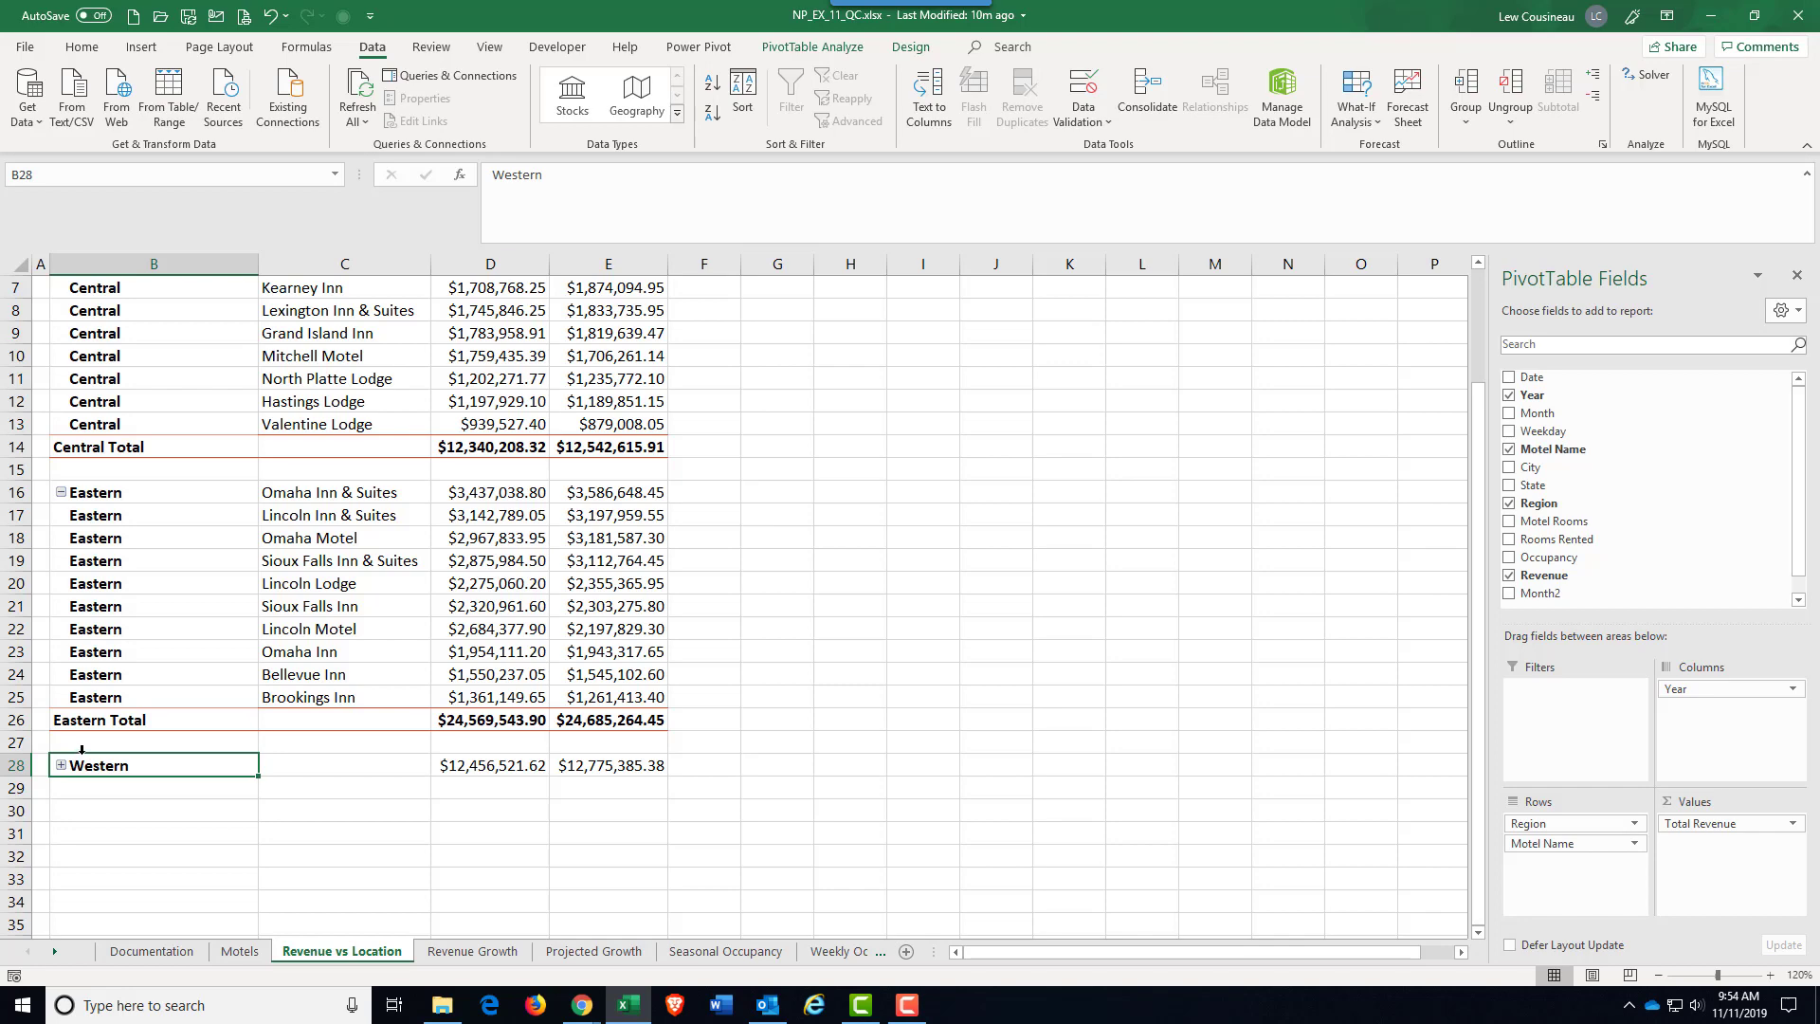
drag(83, 754, 75, 528)
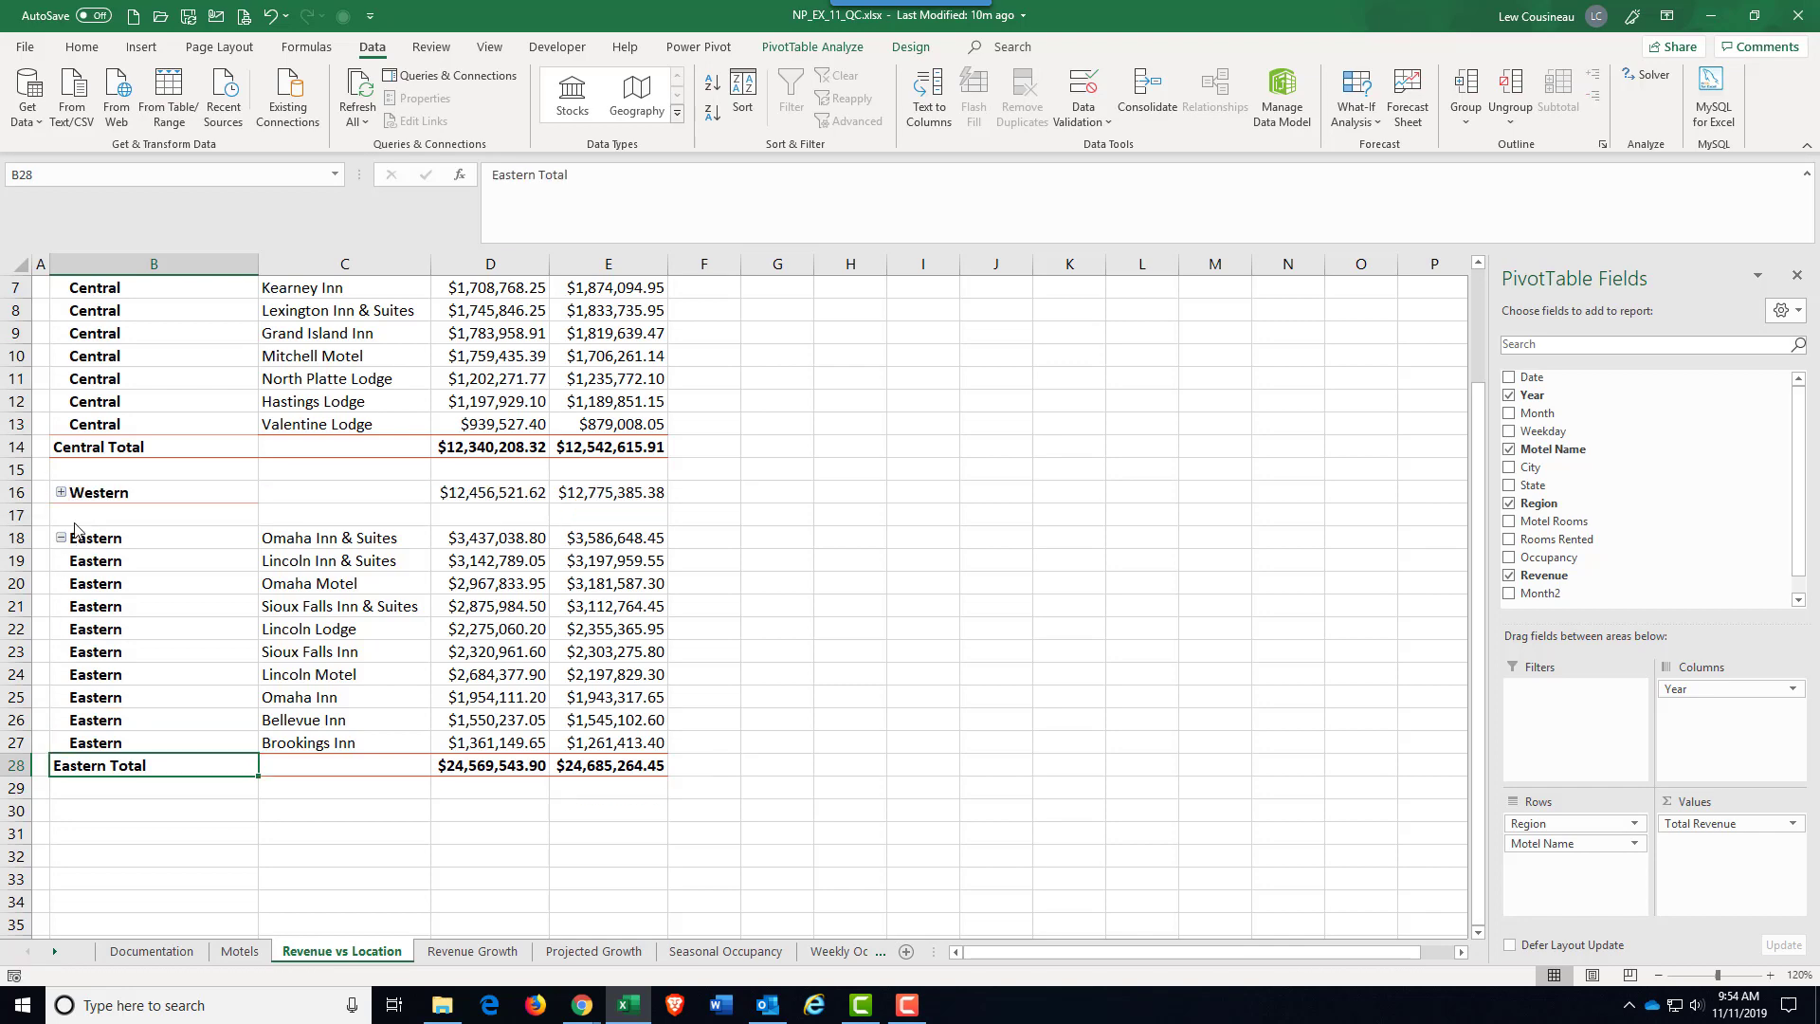
click(61, 493)
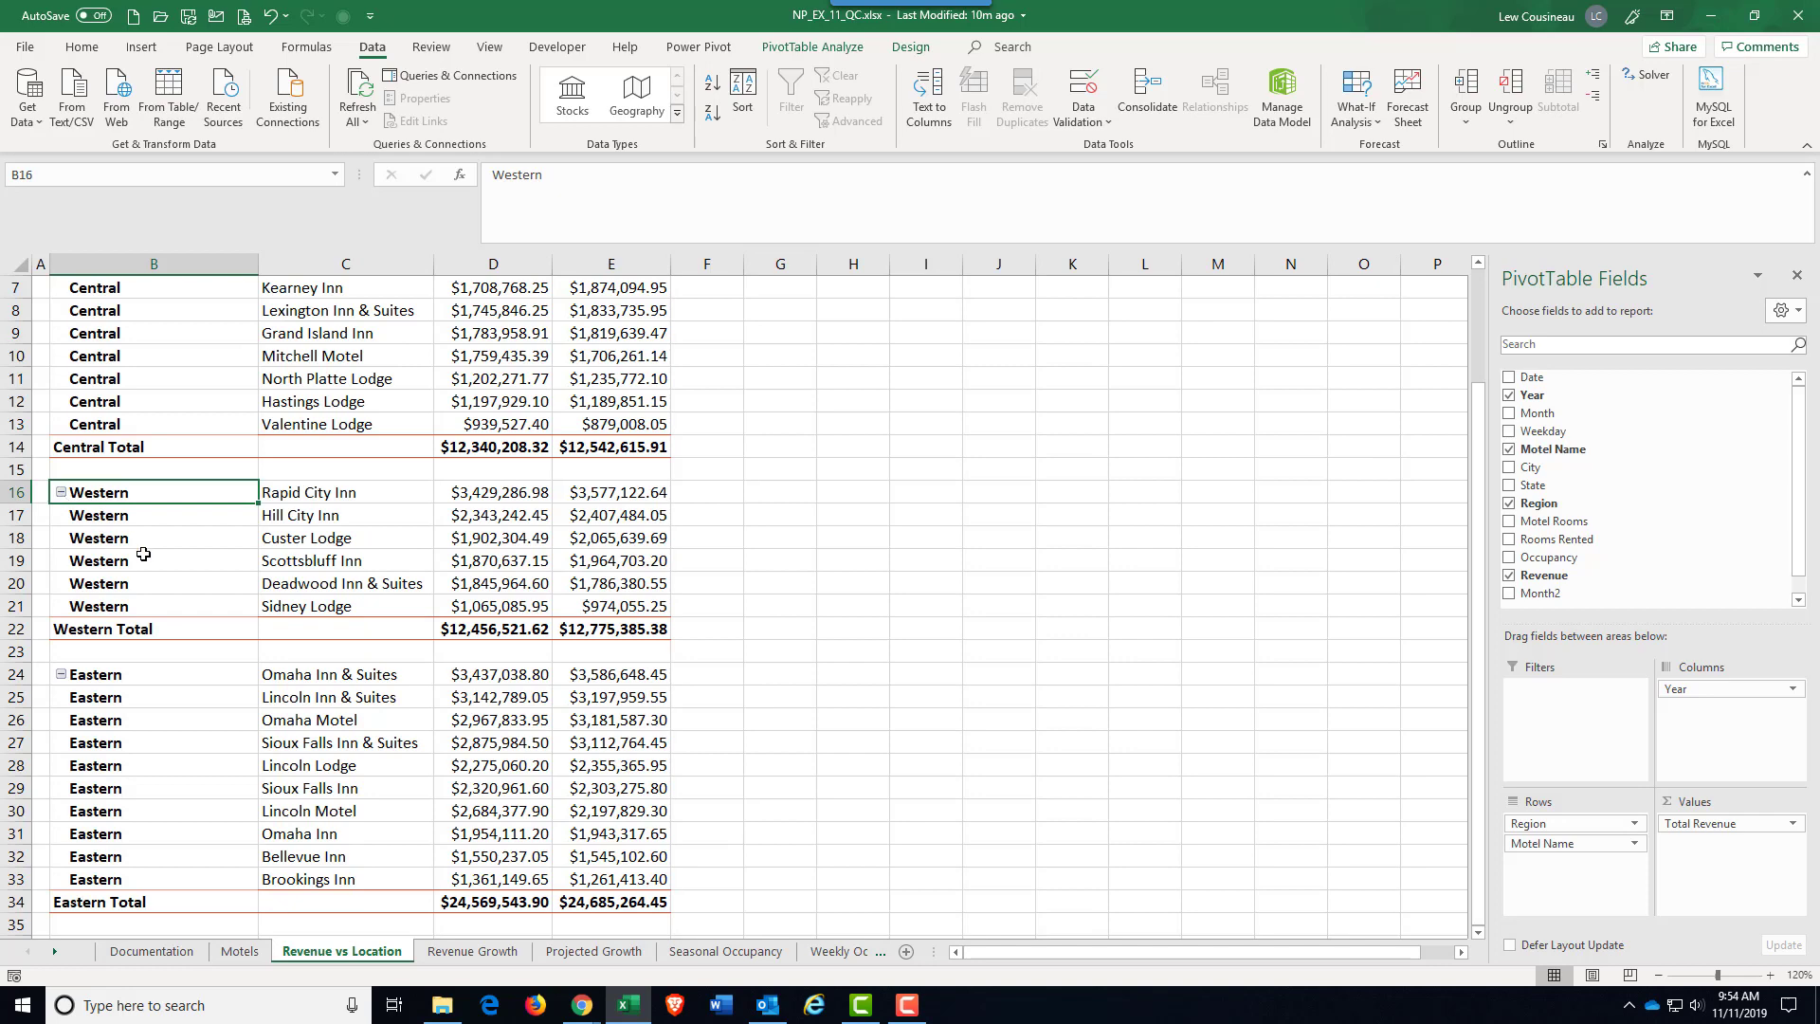
Step: Sort the PivotTable's Region field from A to Z and check the resulting region order
scroll(148, 576, down, 4)
scroll(148, 577, up, 6)
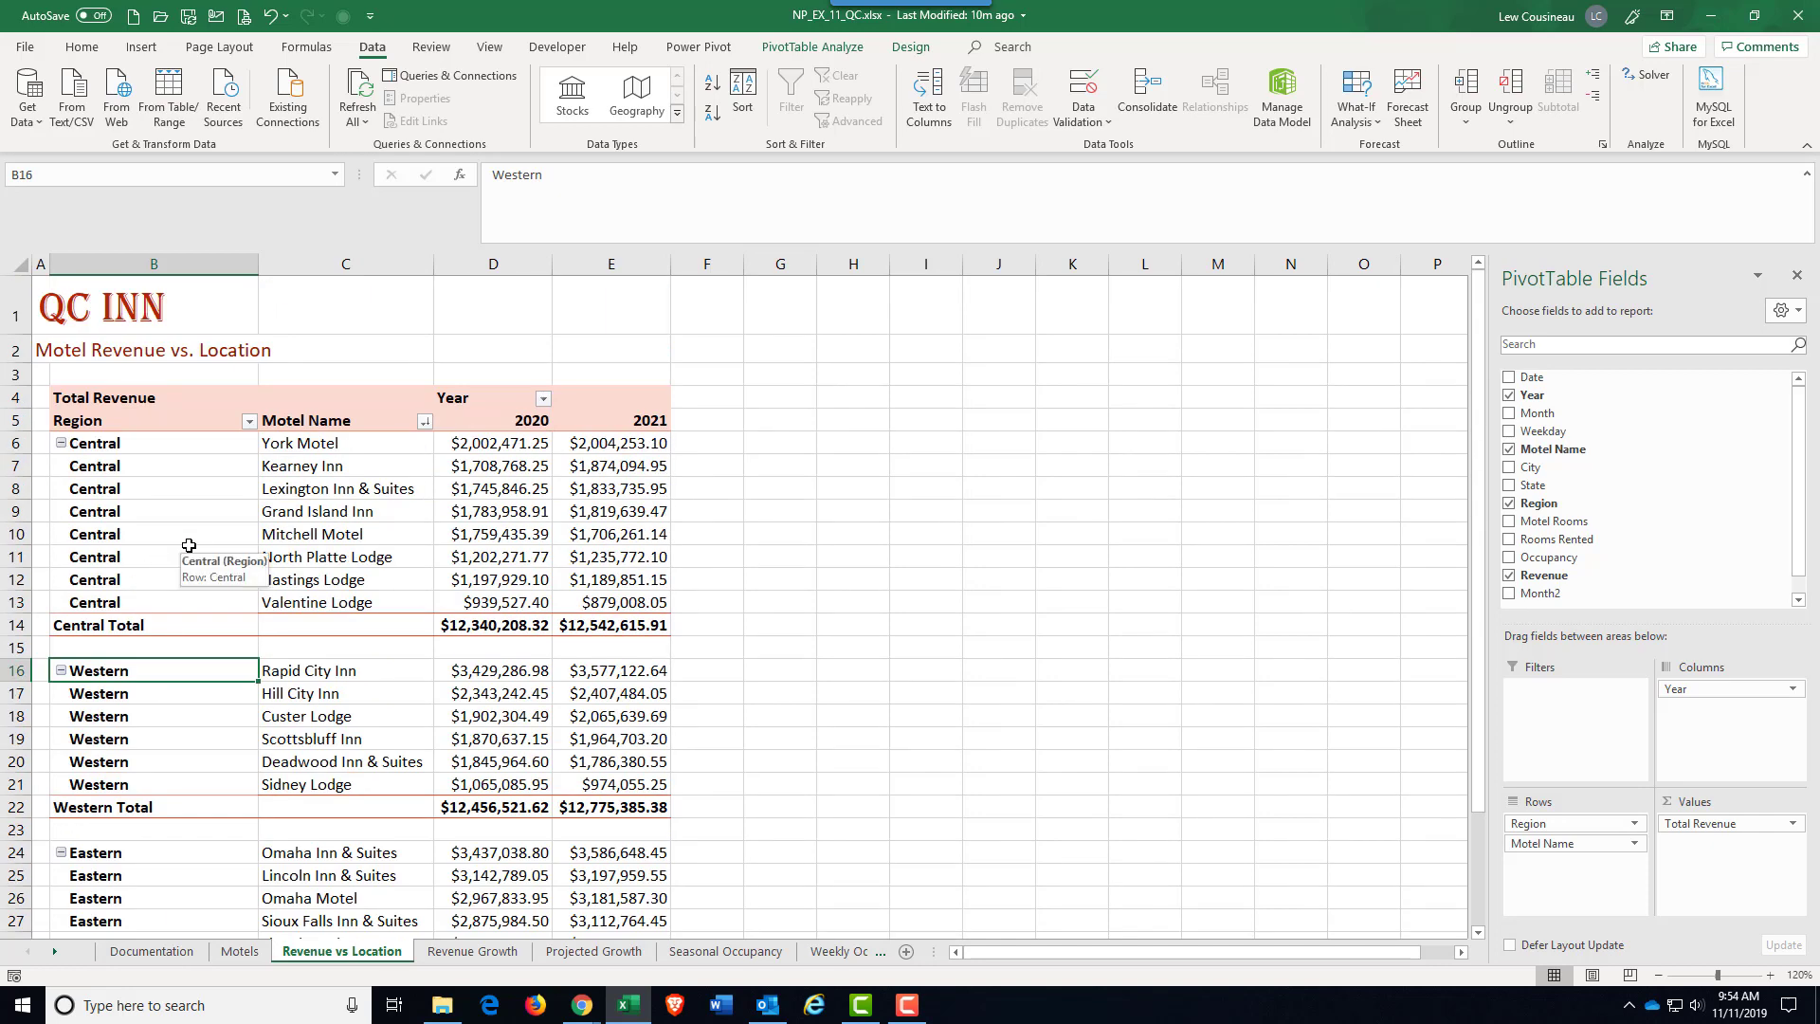
click(249, 422)
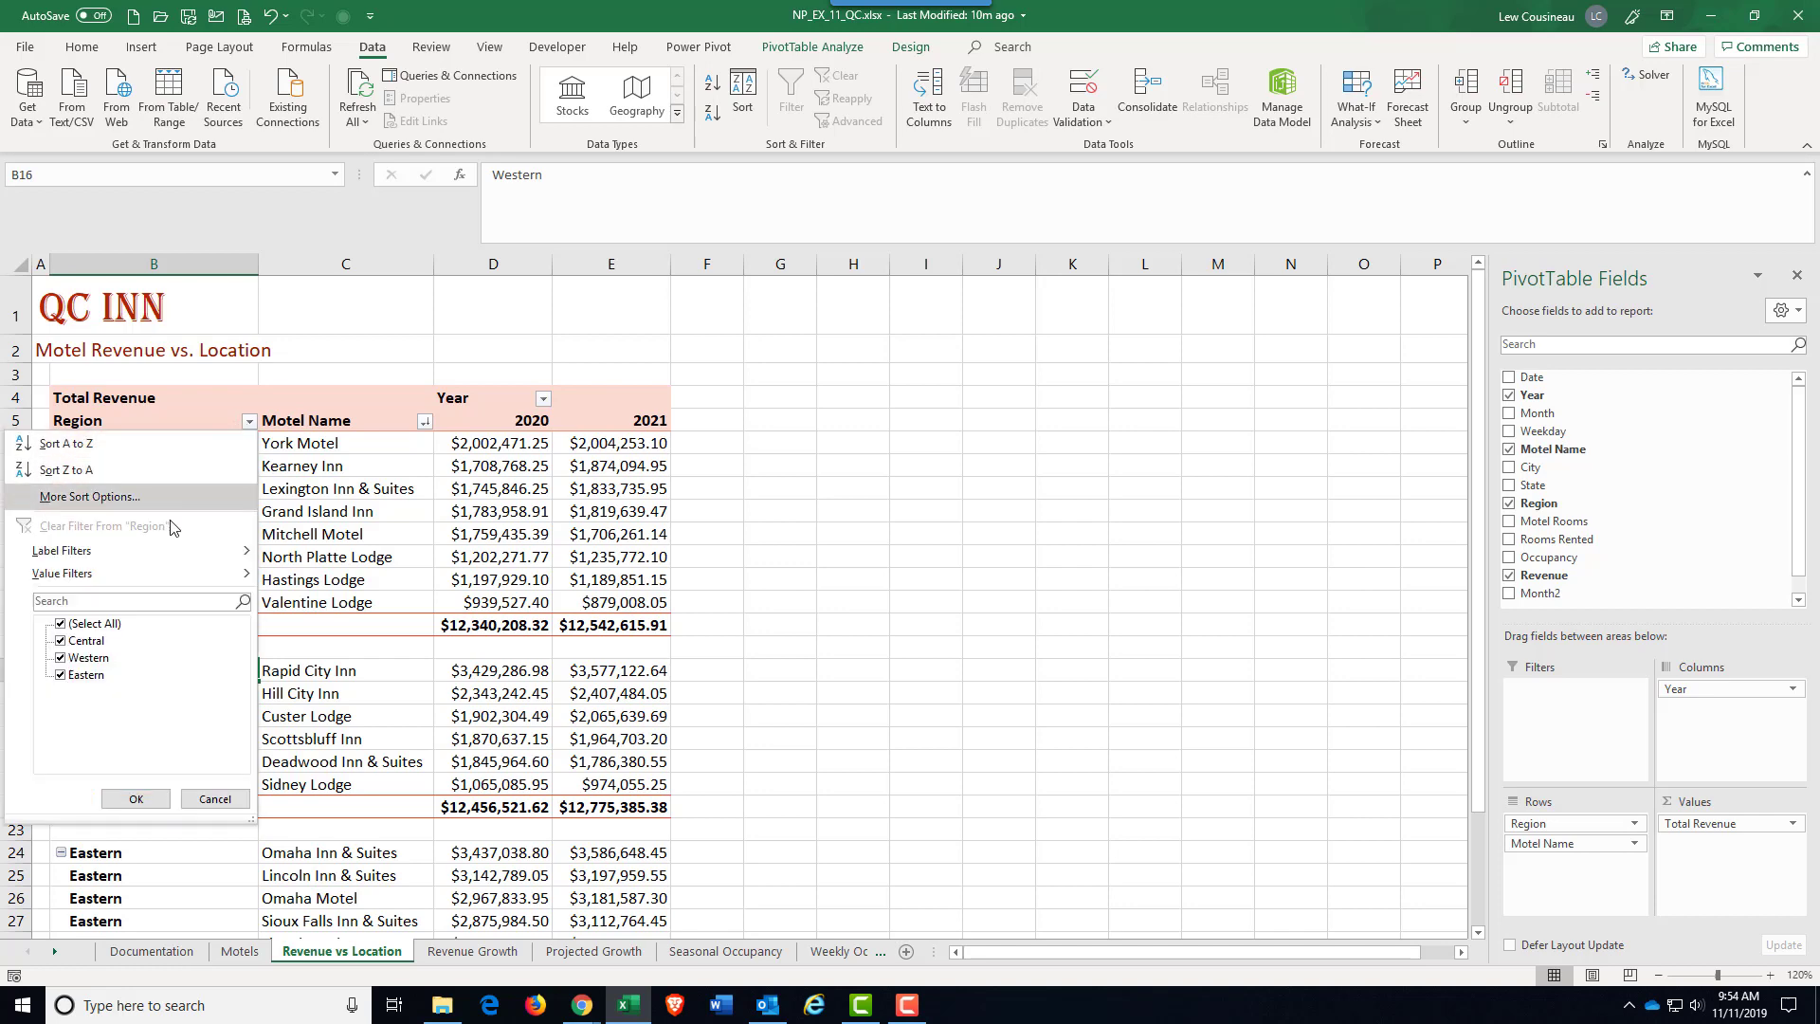
mouse_move(77, 572)
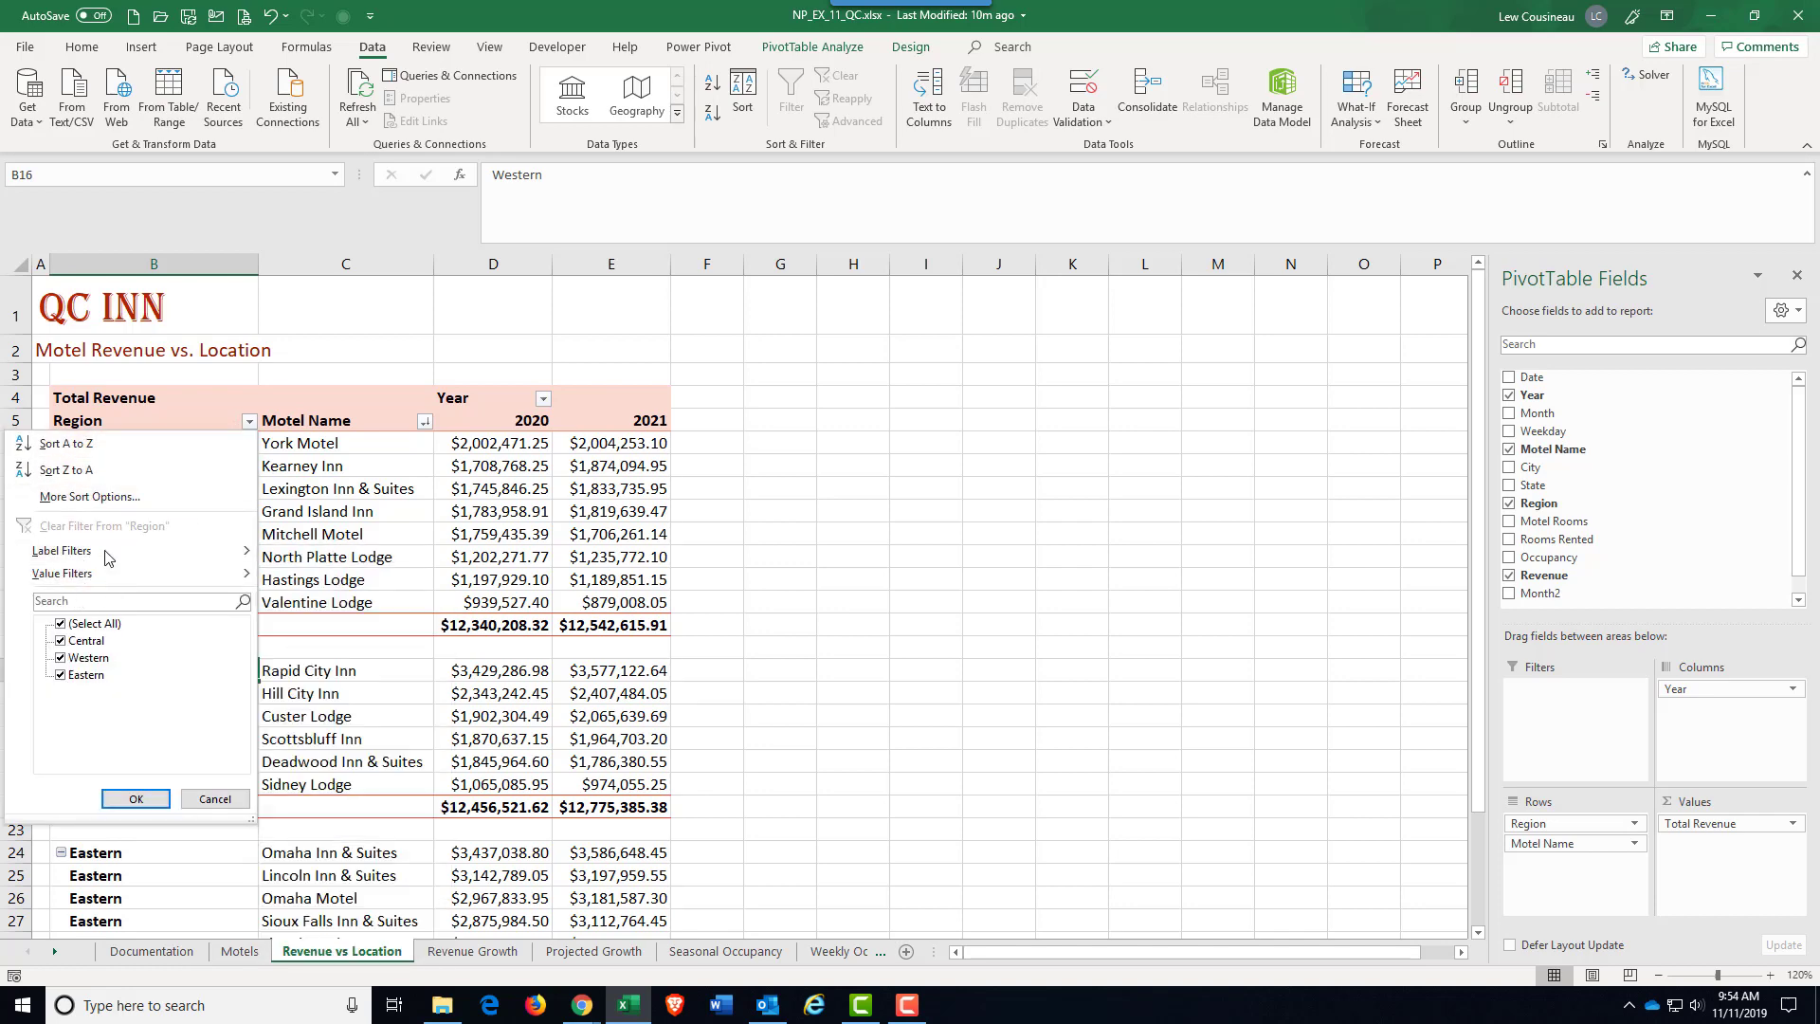
click(80, 452)
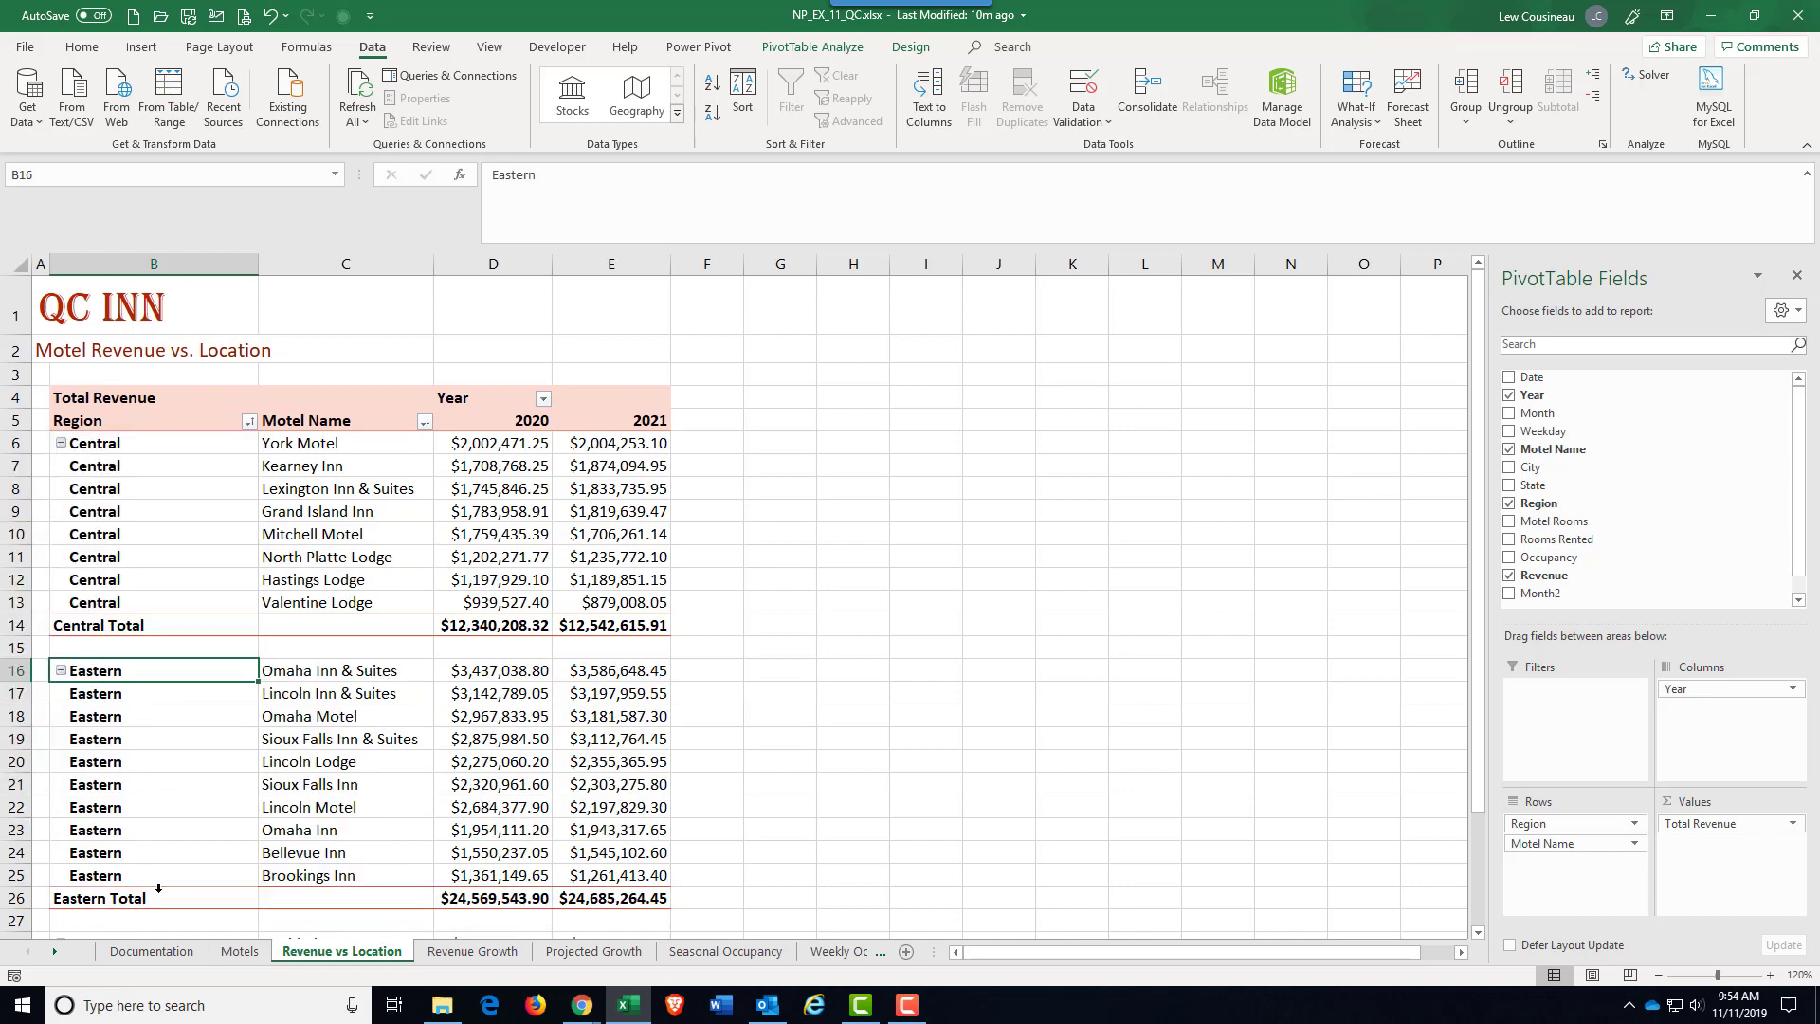
scroll(158, 888, down, 6)
scroll(159, 889, up, 6)
Step: Sort the PivotTable's Motel Name field alphabetically from A to Z
click(350, 446)
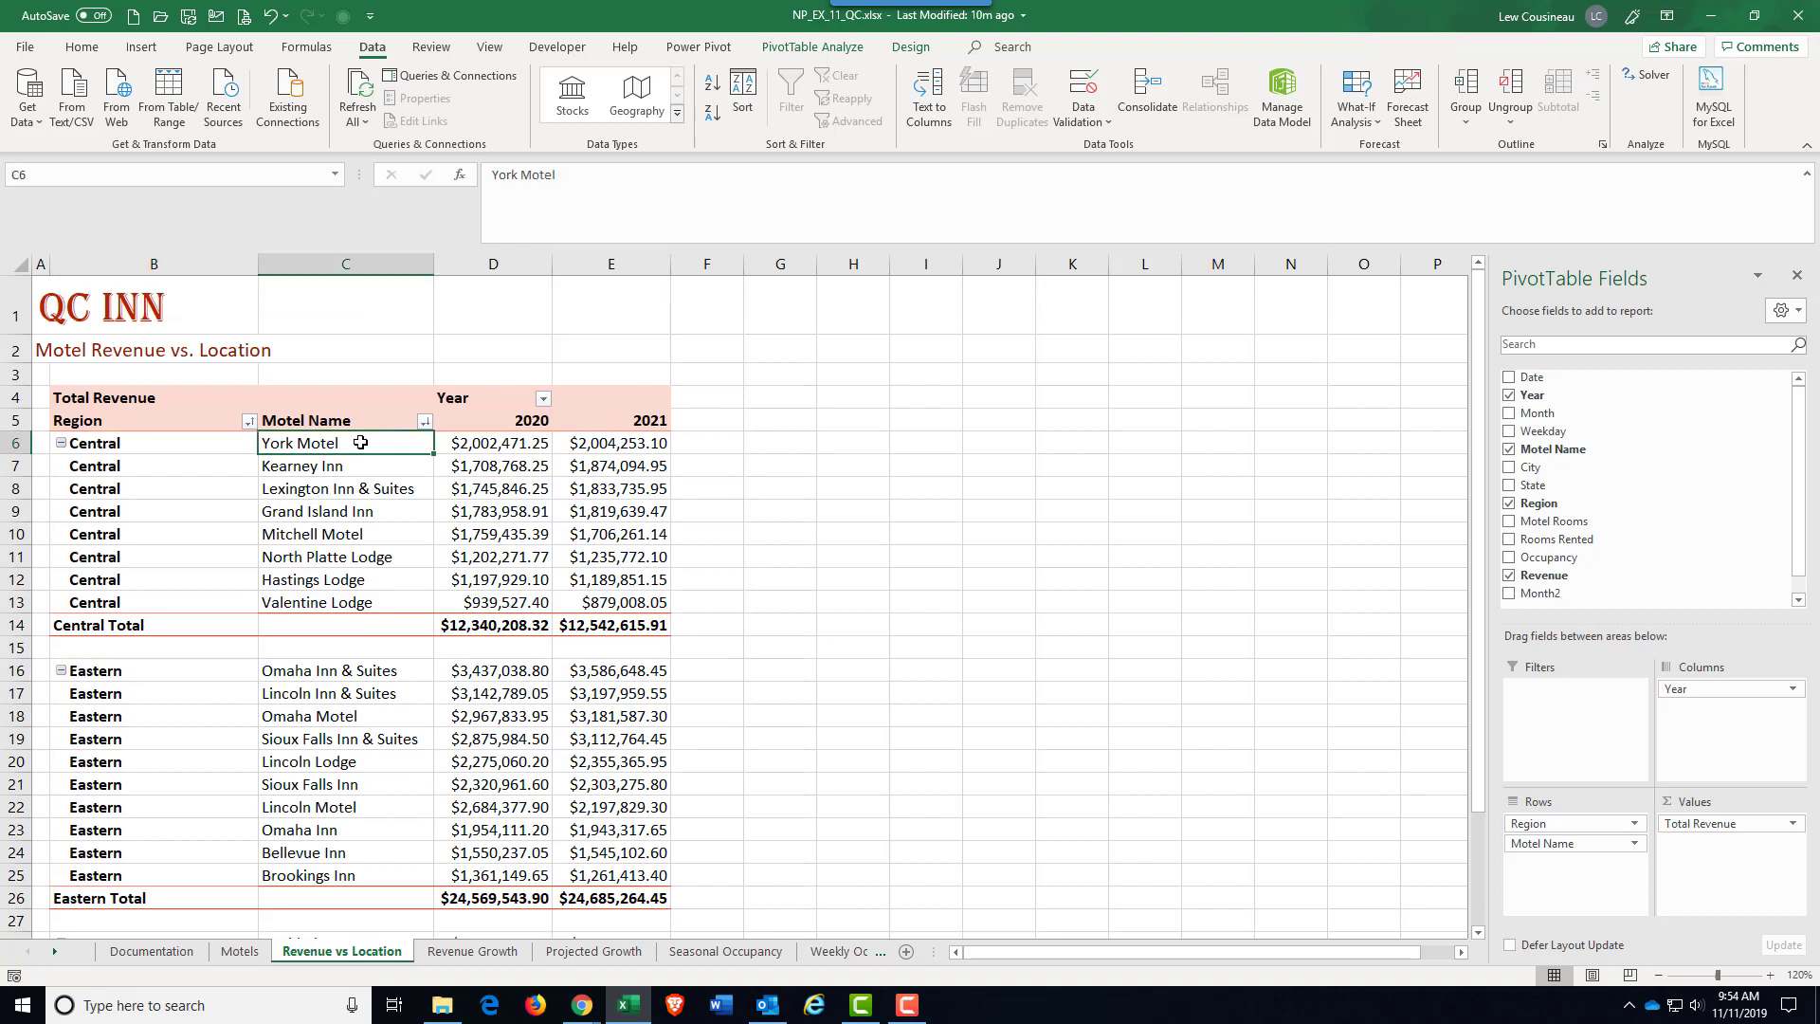
click(424, 420)
click(259, 449)
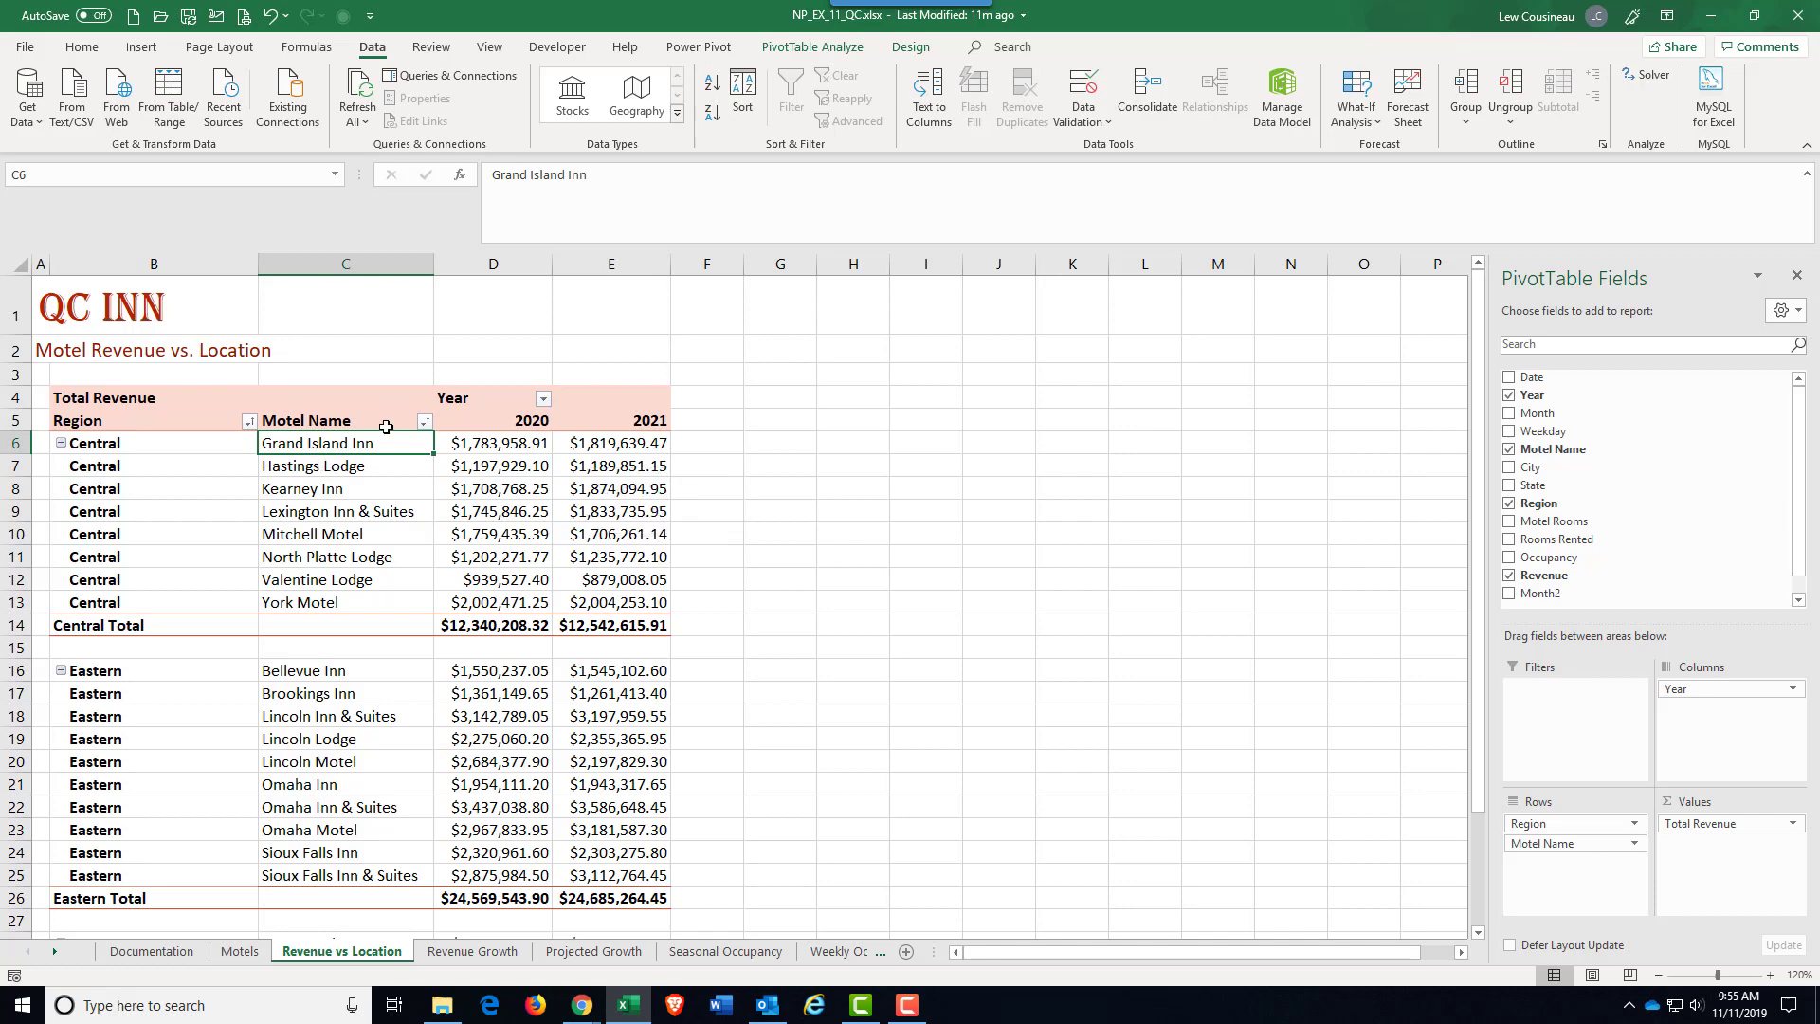
Step: Sort the Motel Name field in descending order by Total Revenue, and check the order against the Central region's 2021 revenues
click(424, 422)
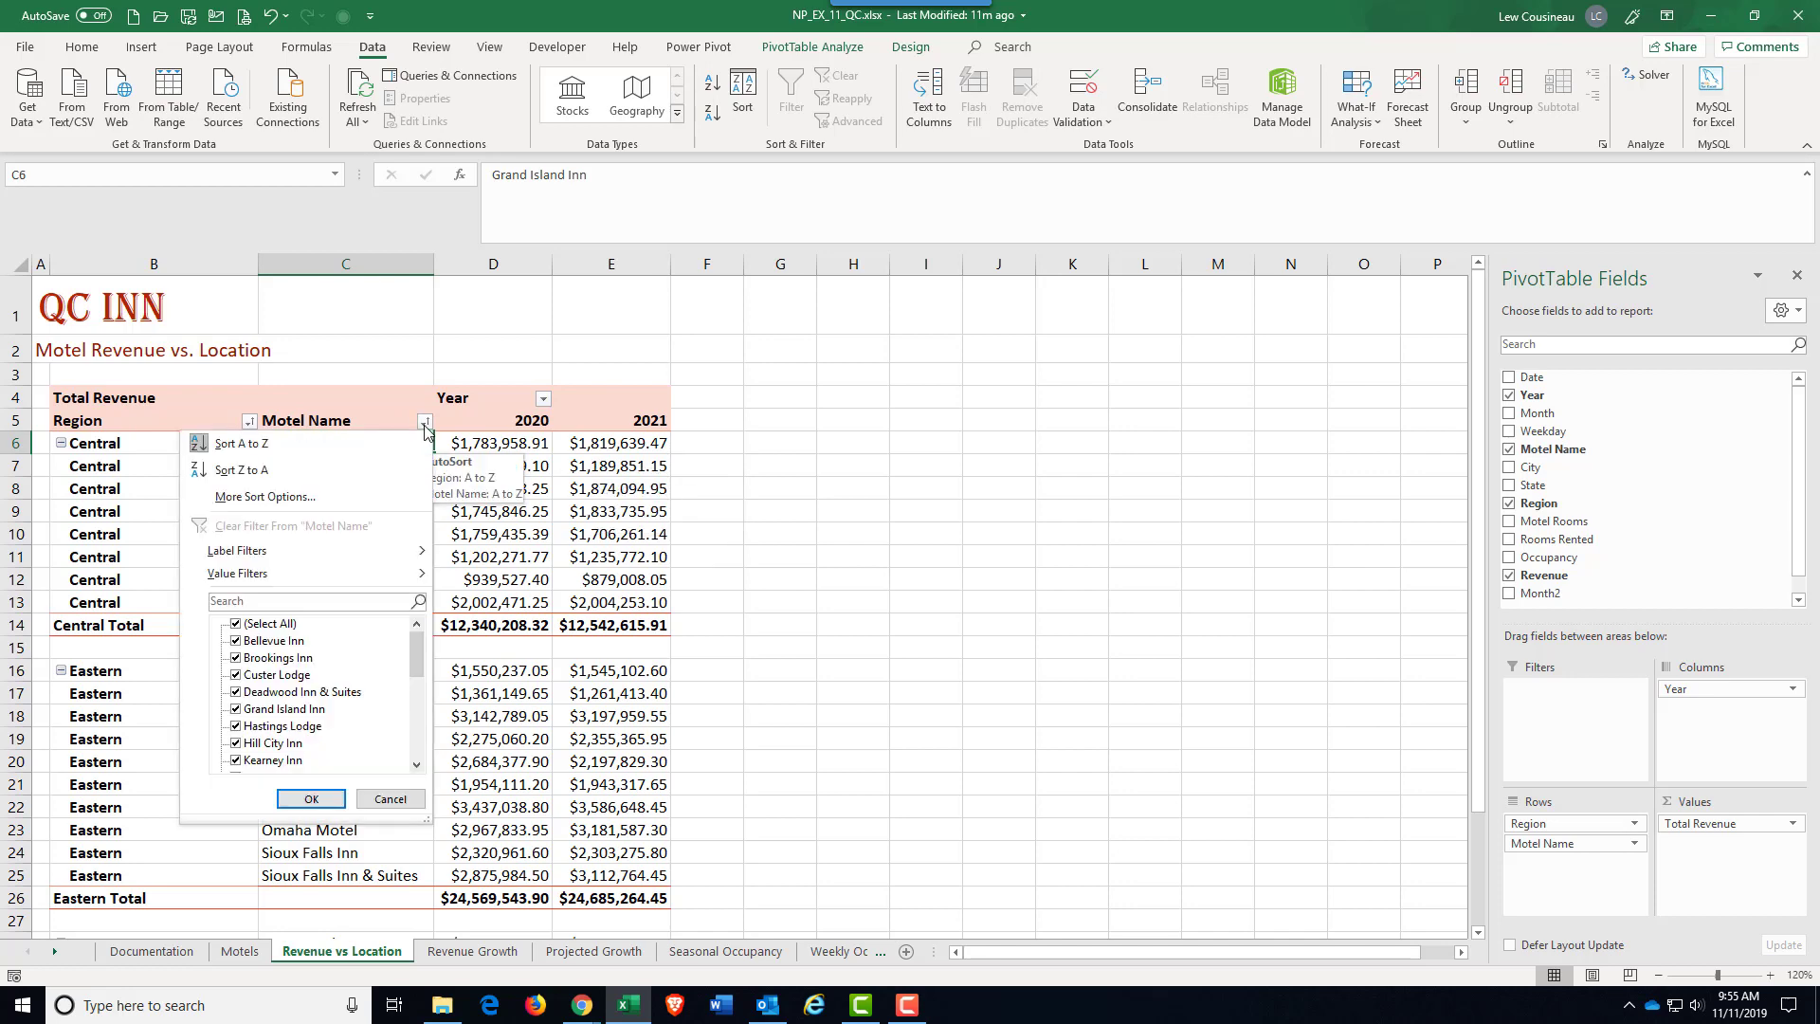
click(225, 499)
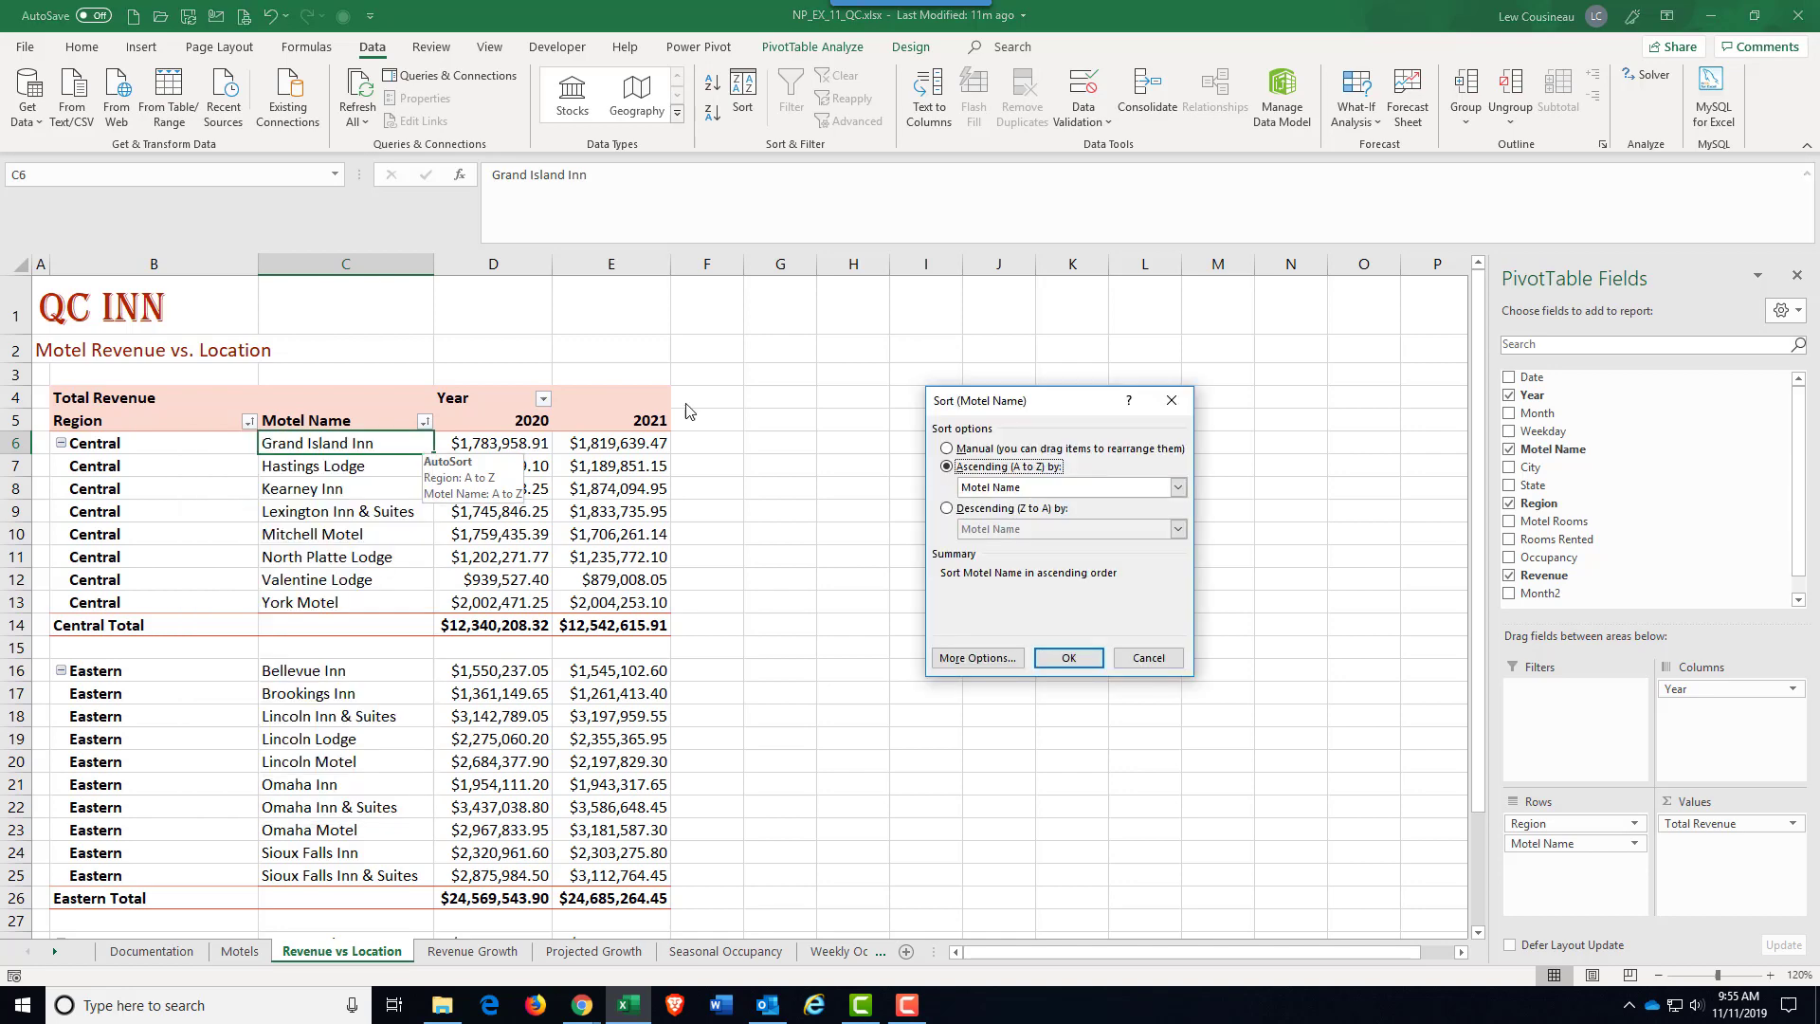
drag(1010, 401, 363, 388)
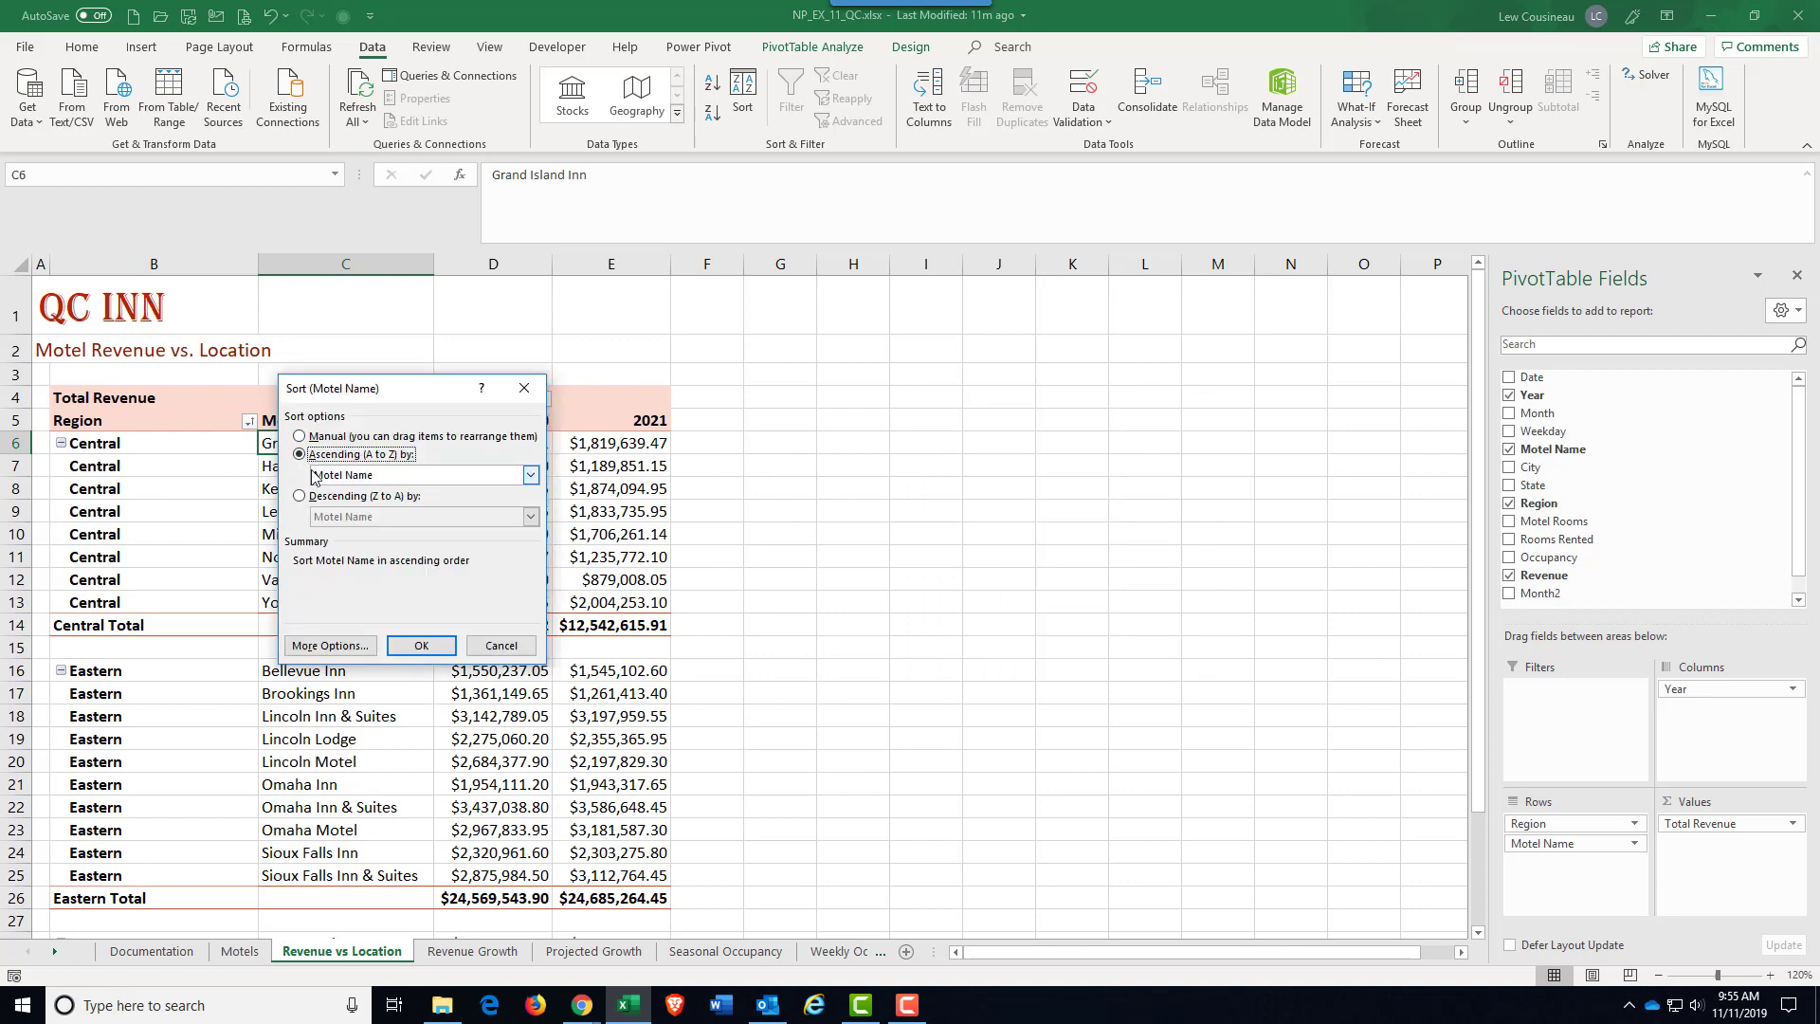
click(530, 476)
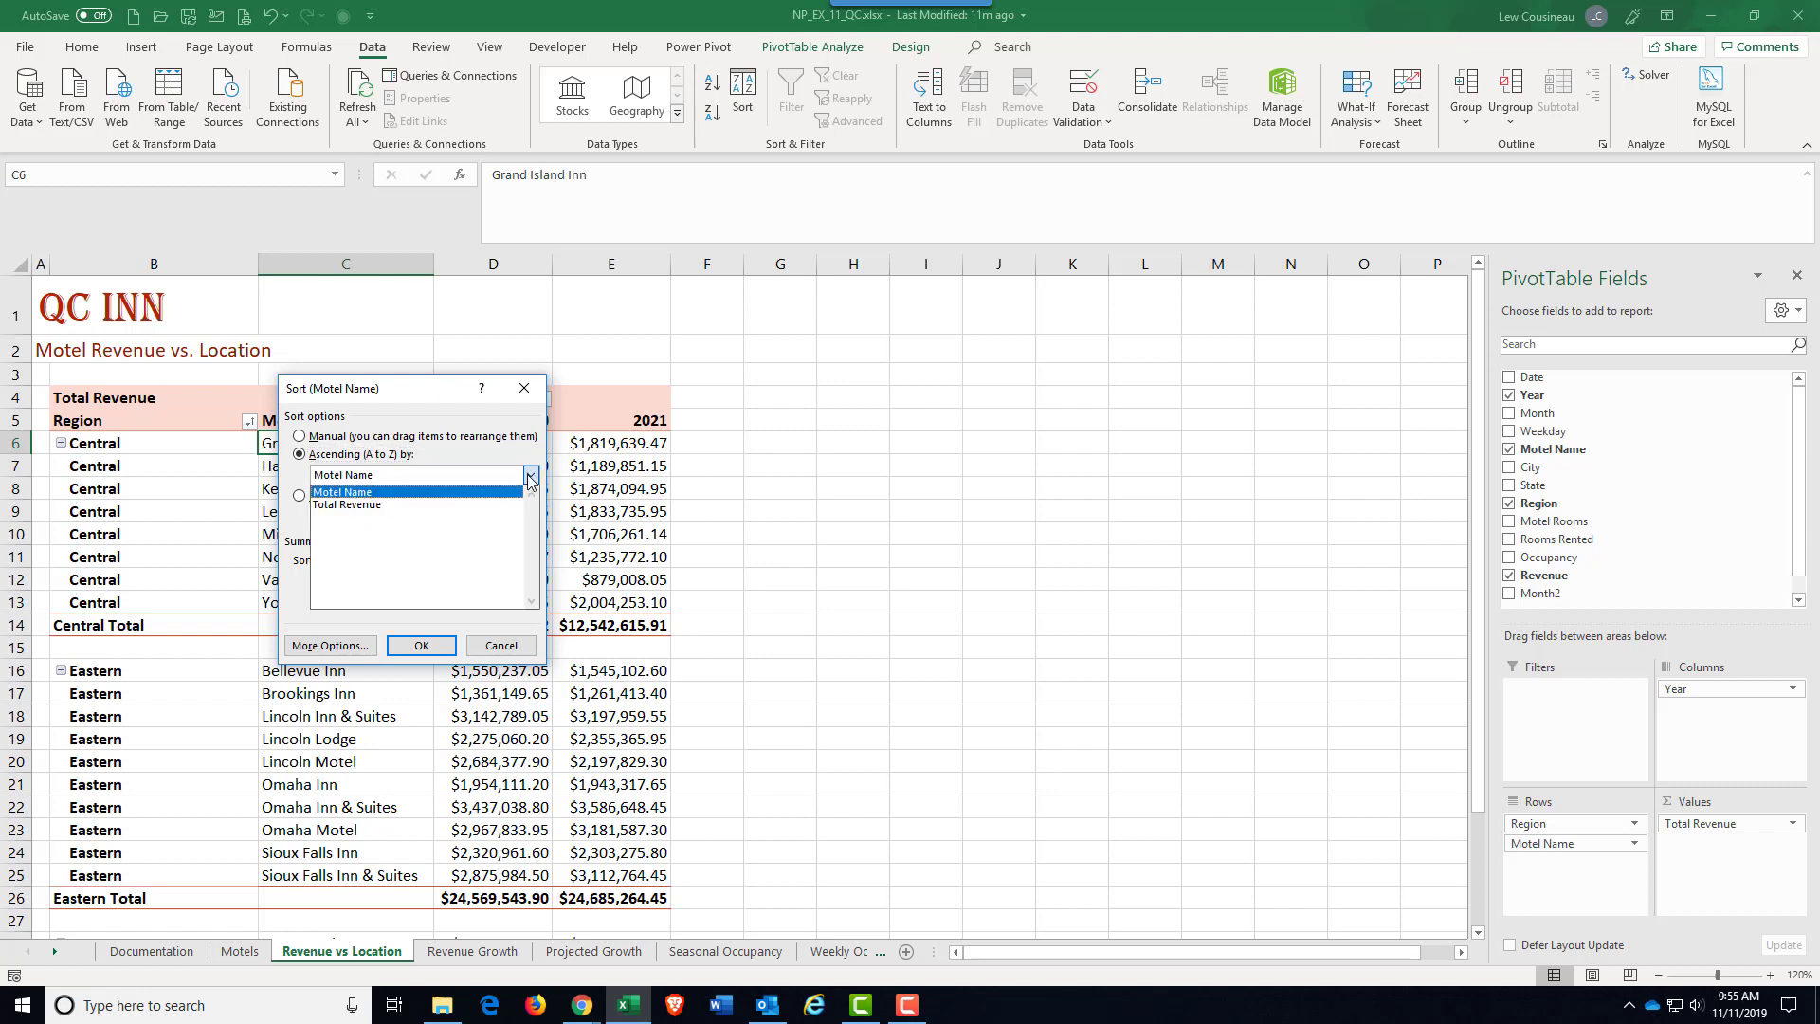
click(369, 506)
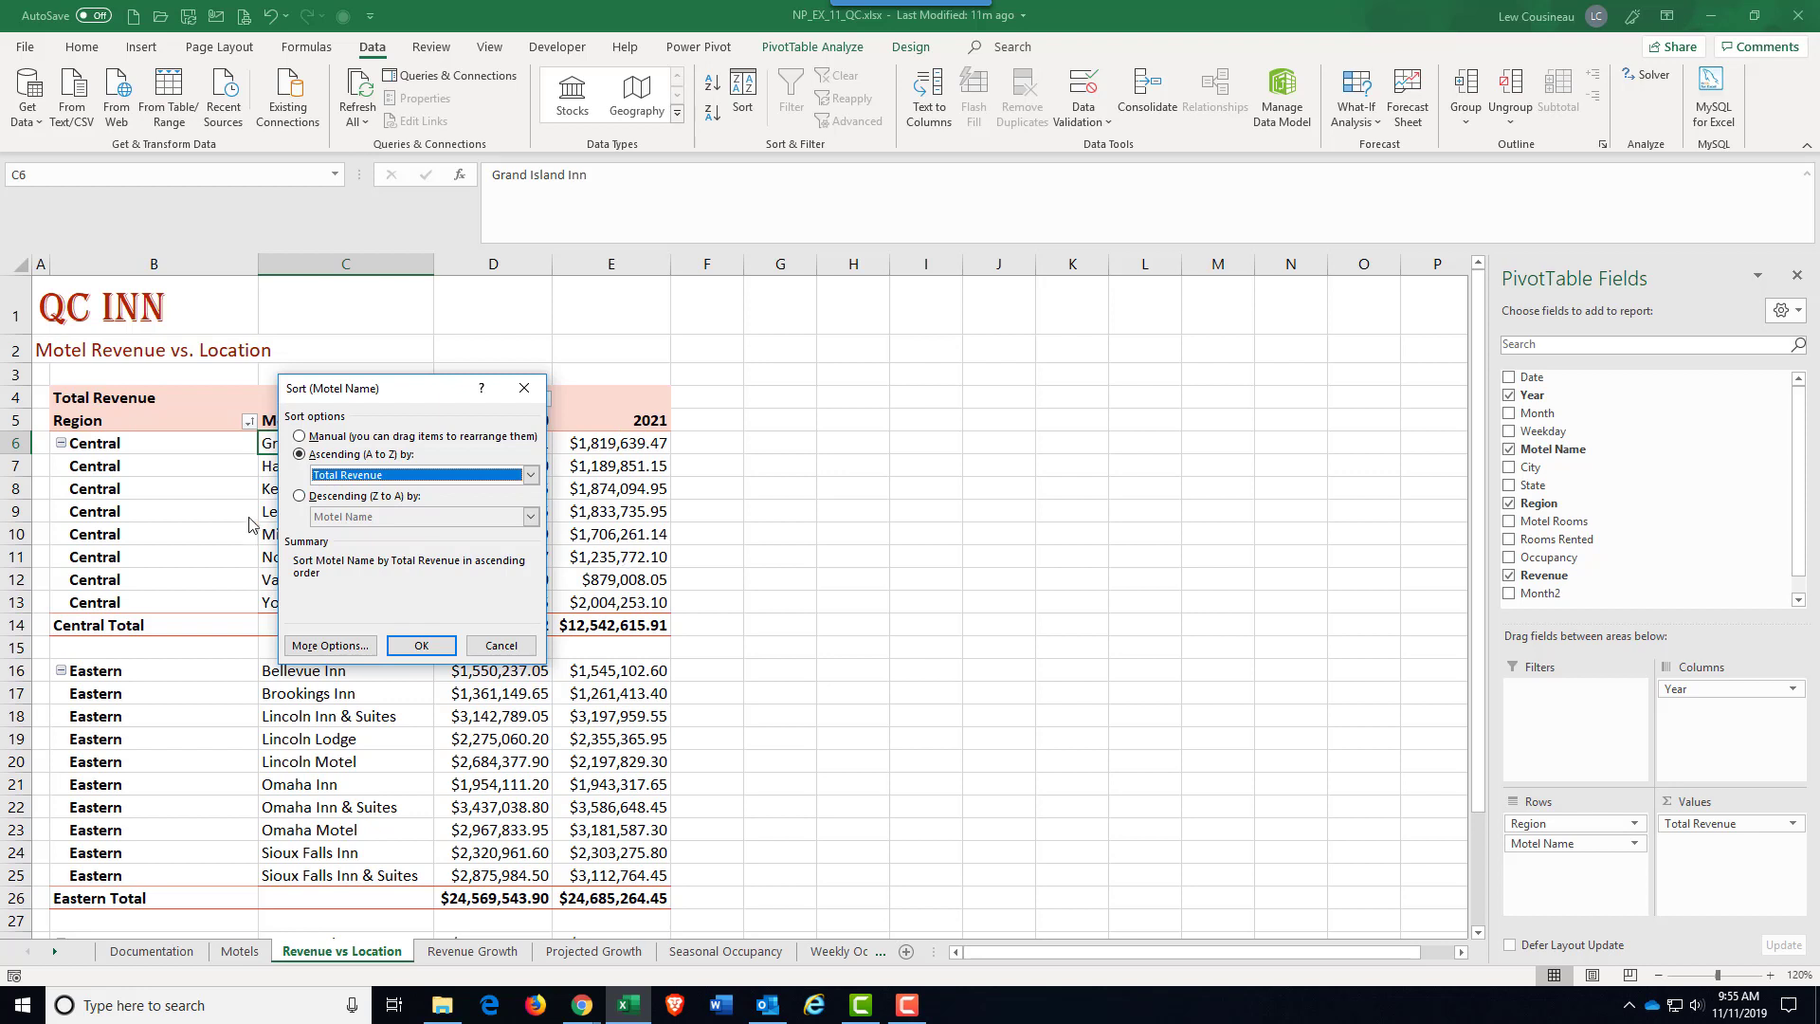
click(300, 495)
click(531, 516)
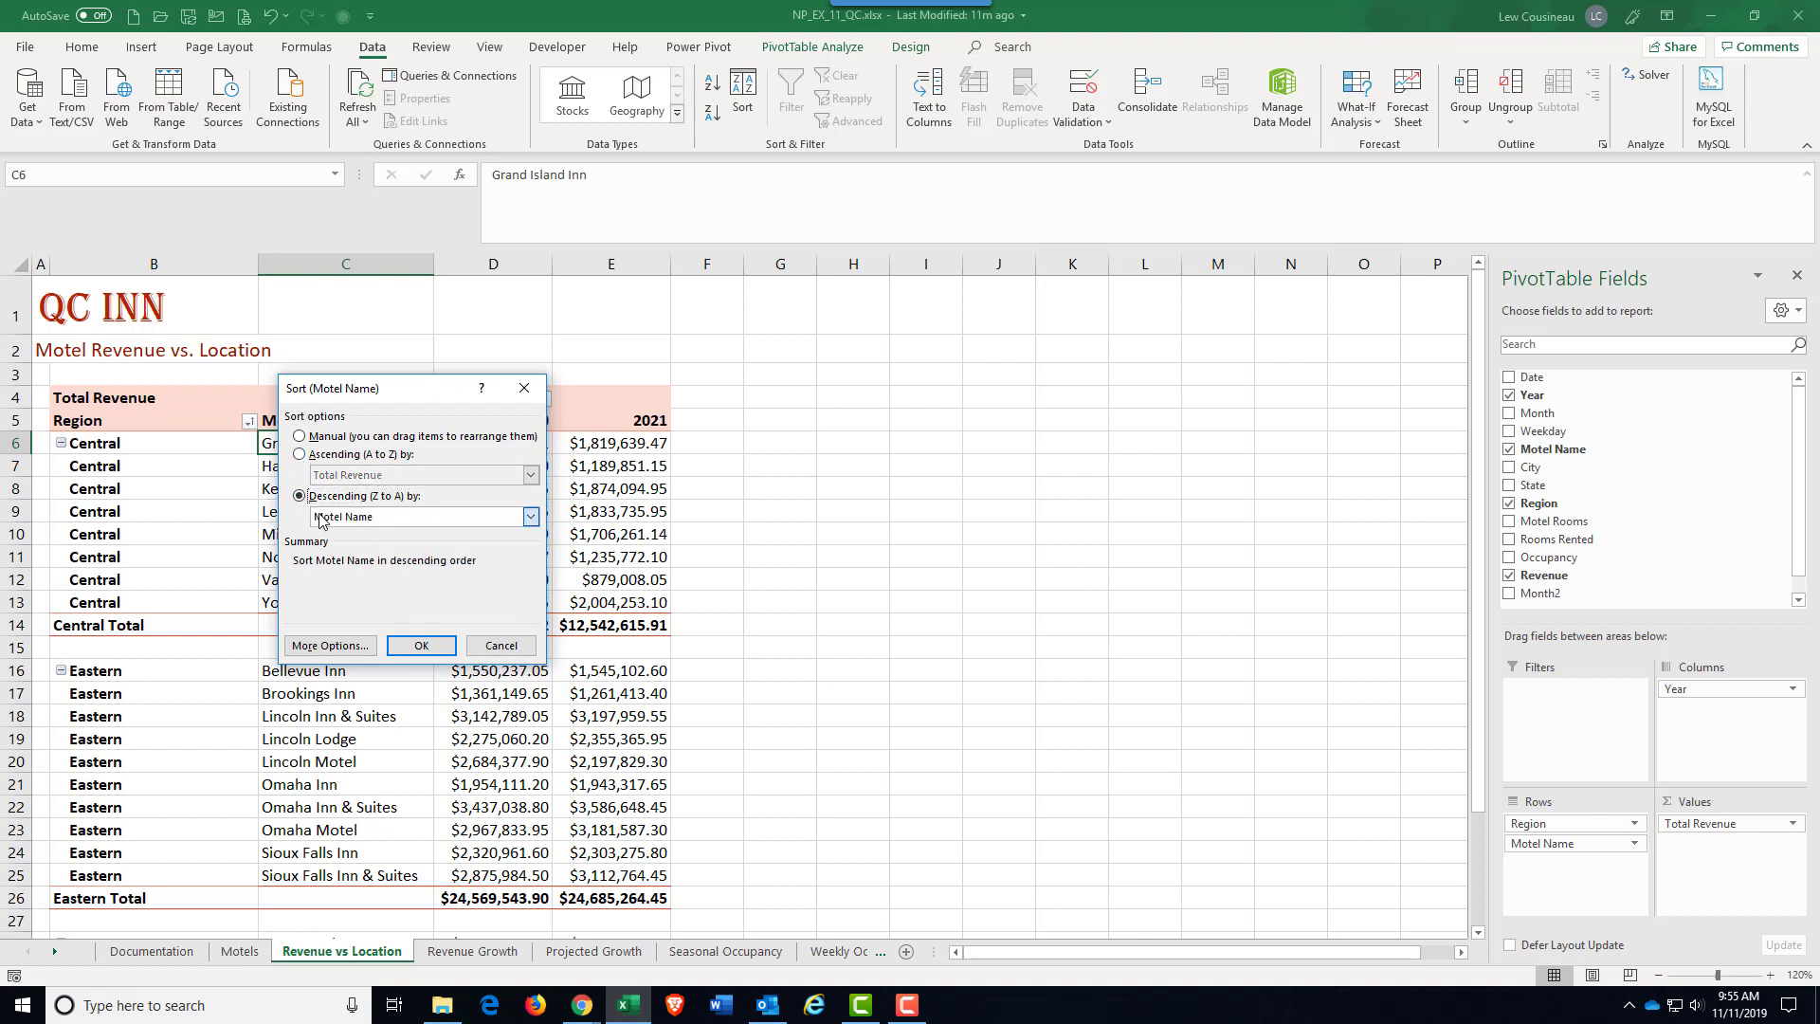
click(328, 548)
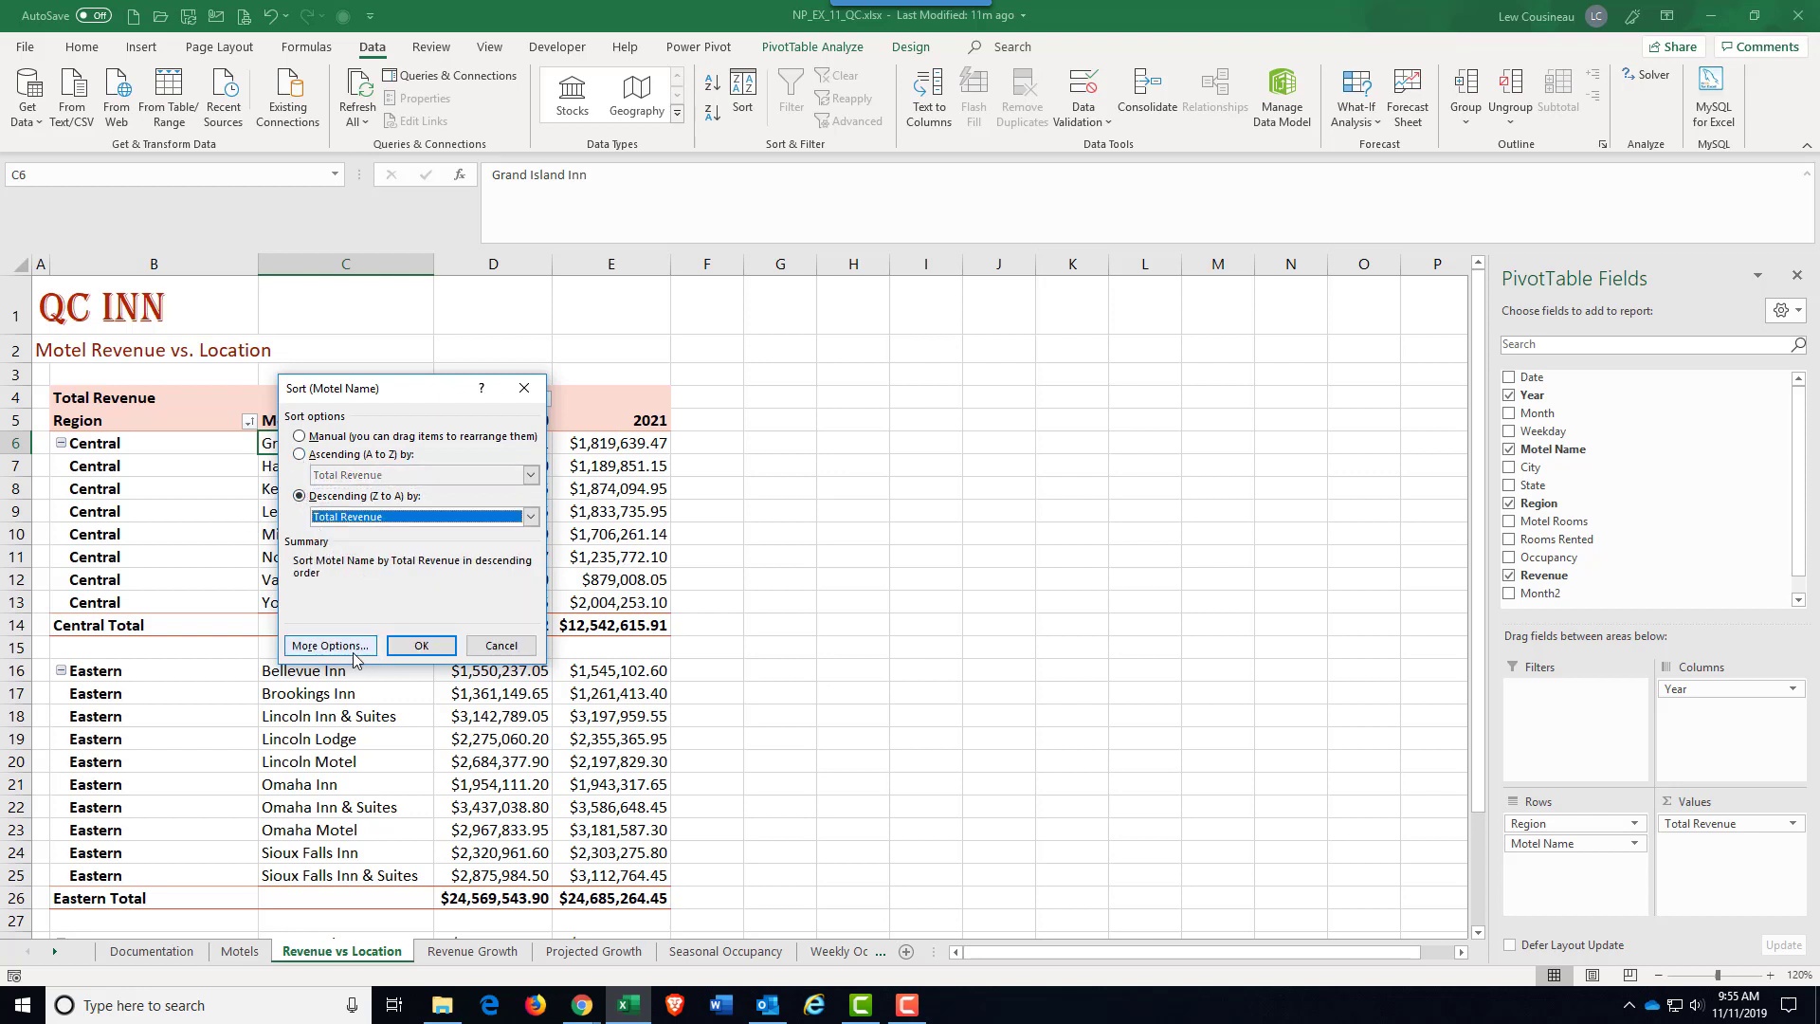
click(421, 646)
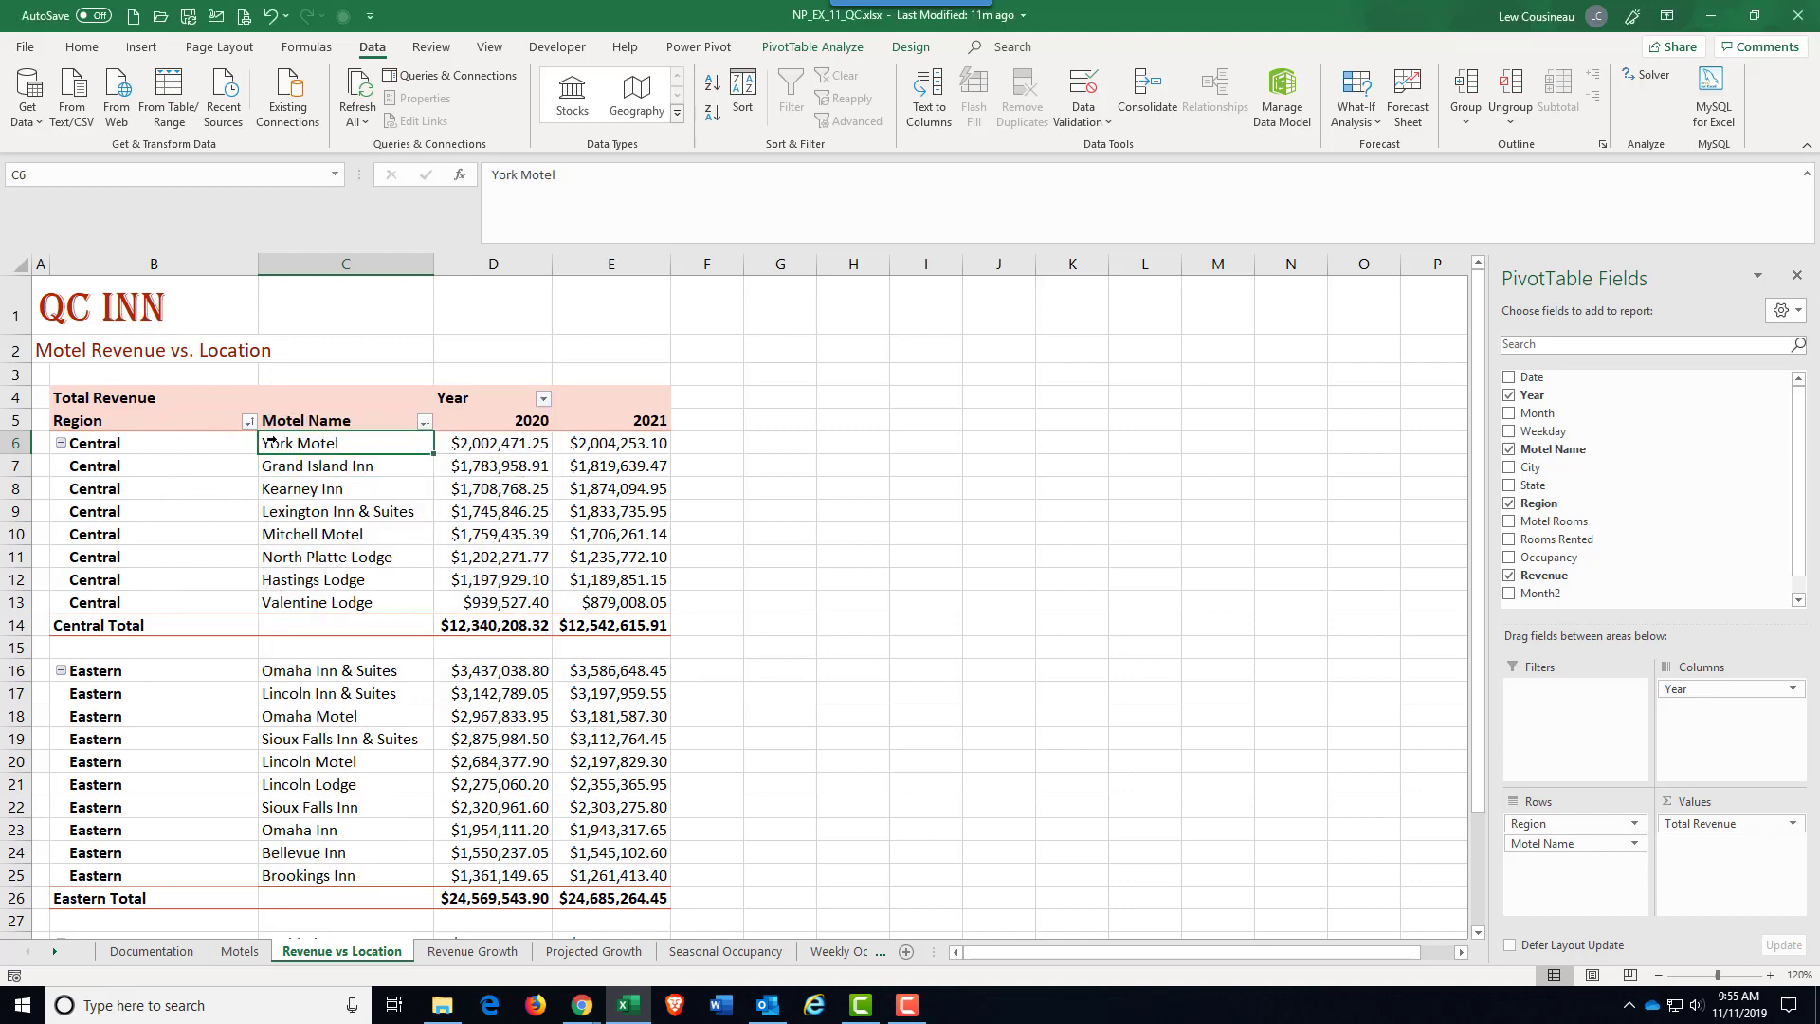
click(599, 446)
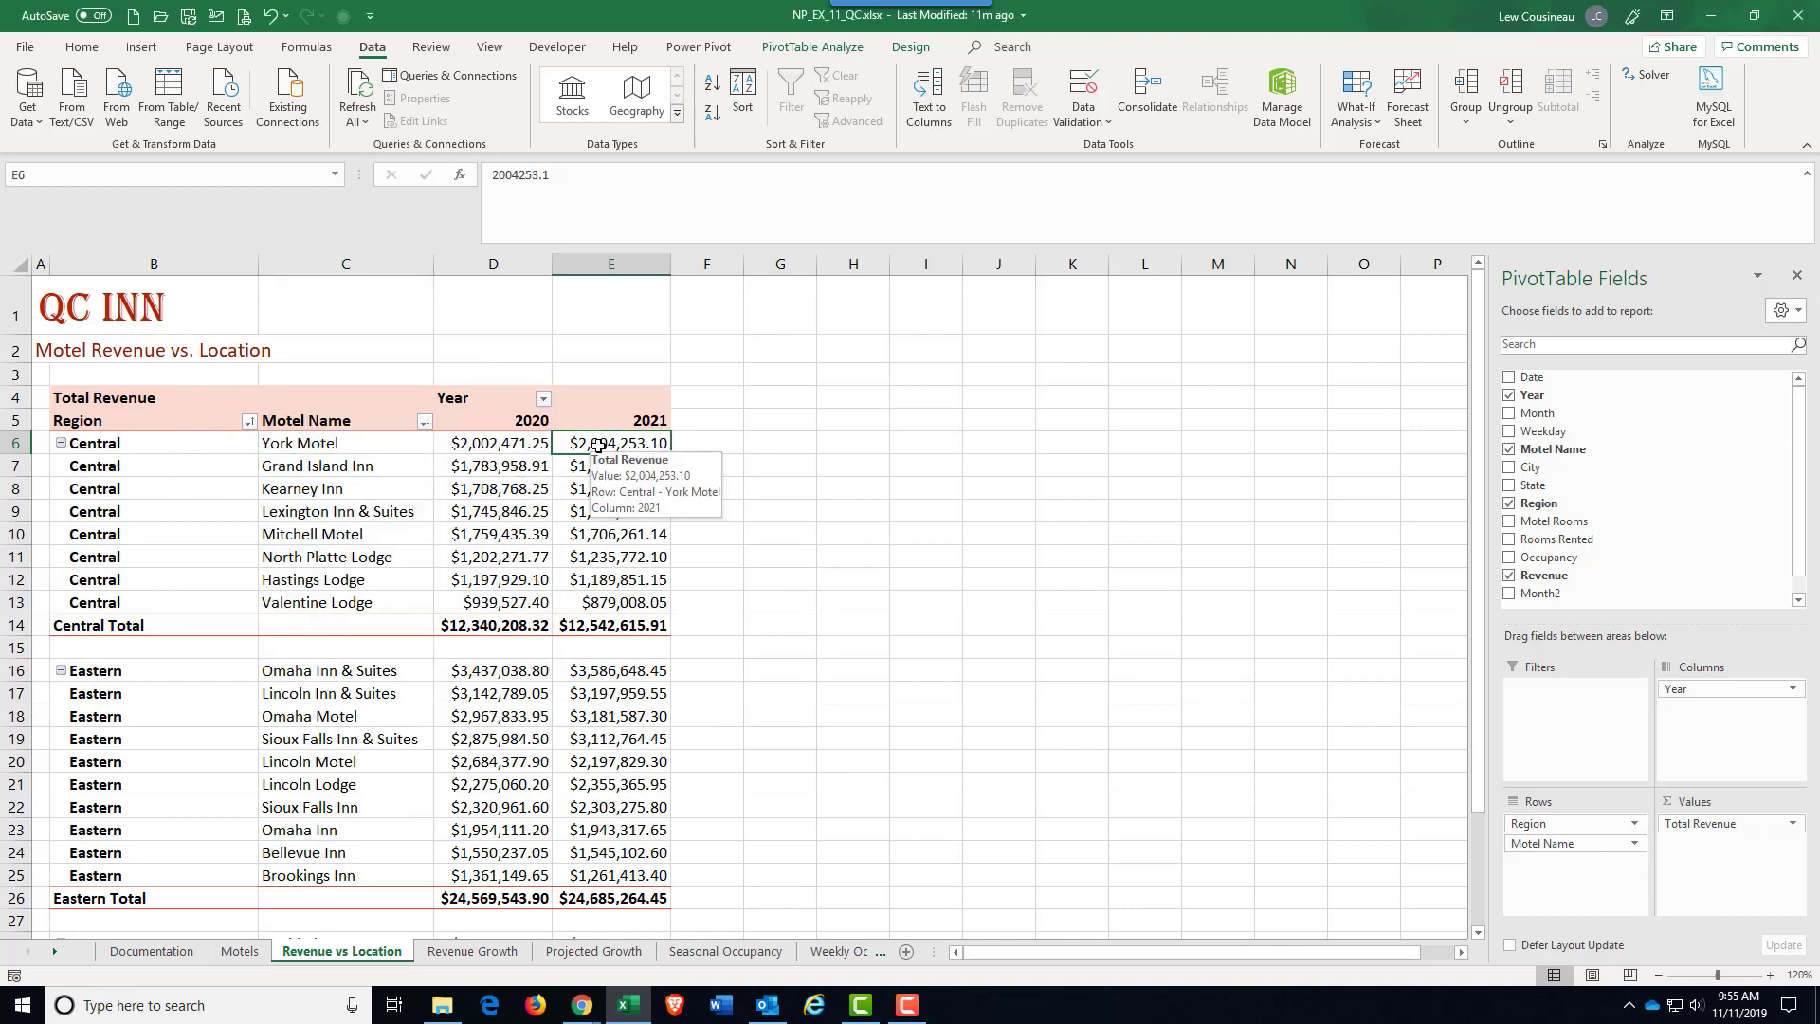
drag(595, 474, 639, 598)
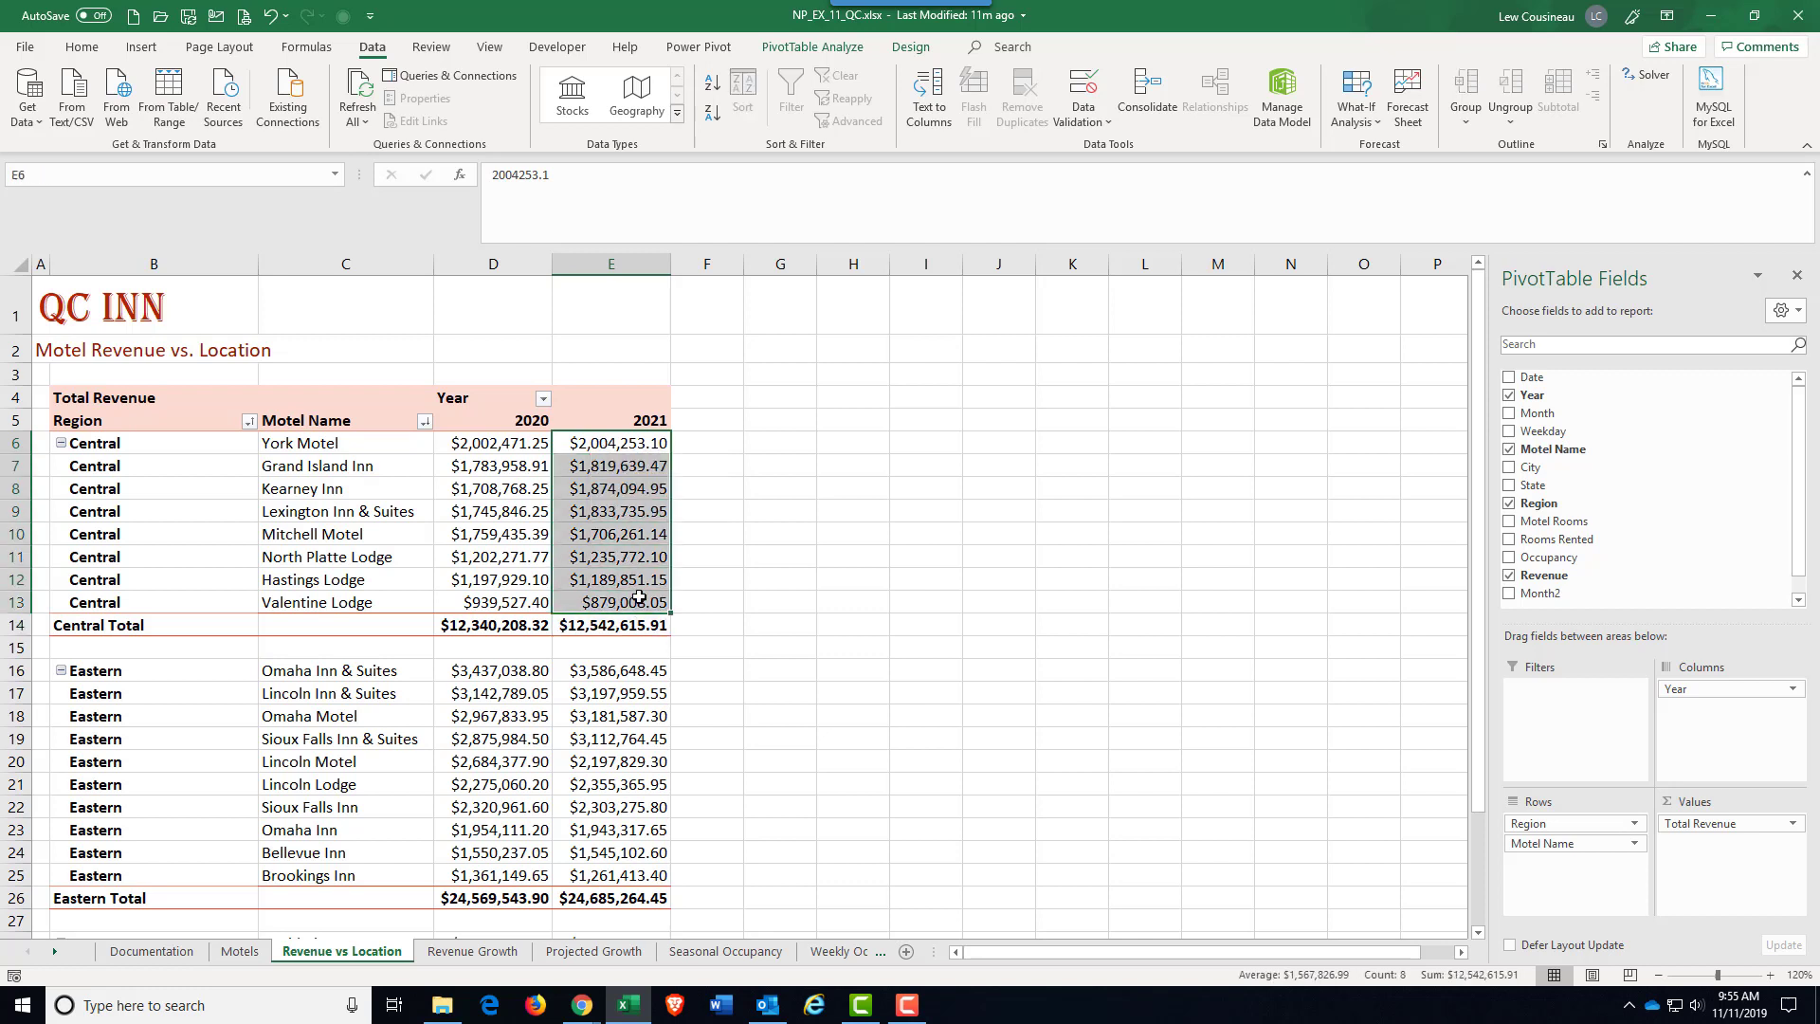
Step: Compare the Central region motels' 2020 revenues with their descending Total Revenue order
click(570, 505)
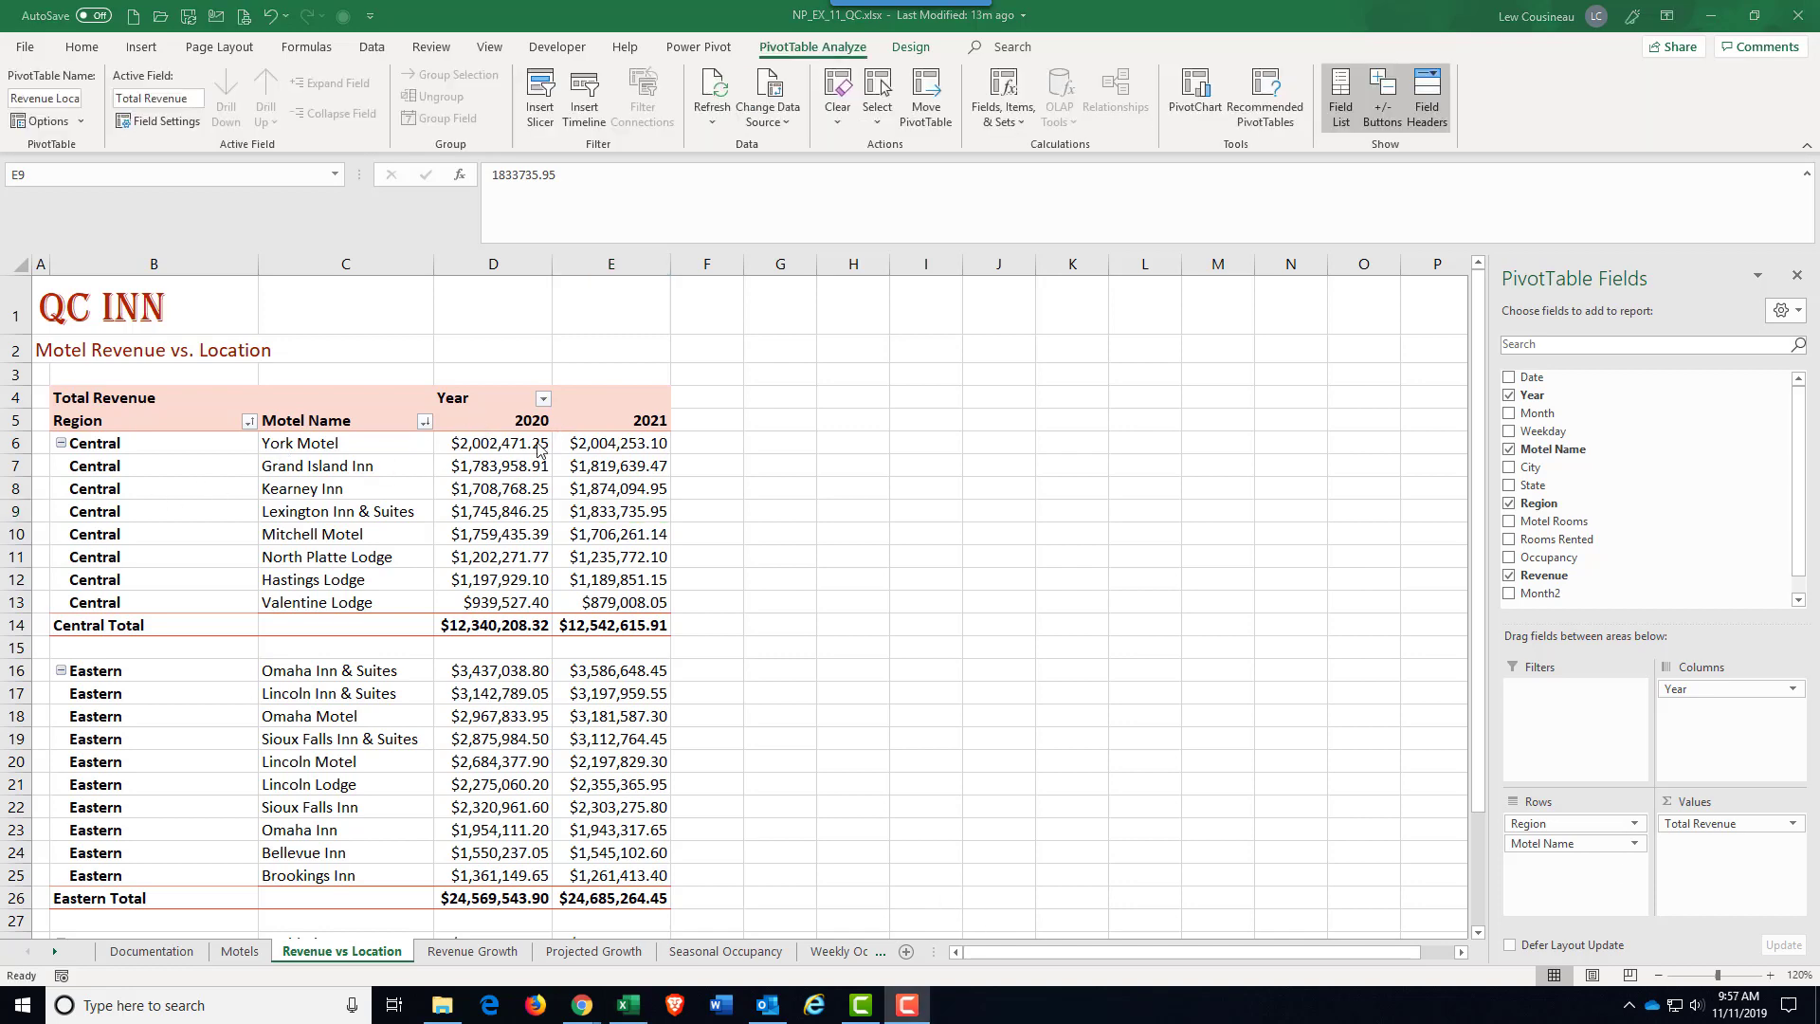
click(481, 462)
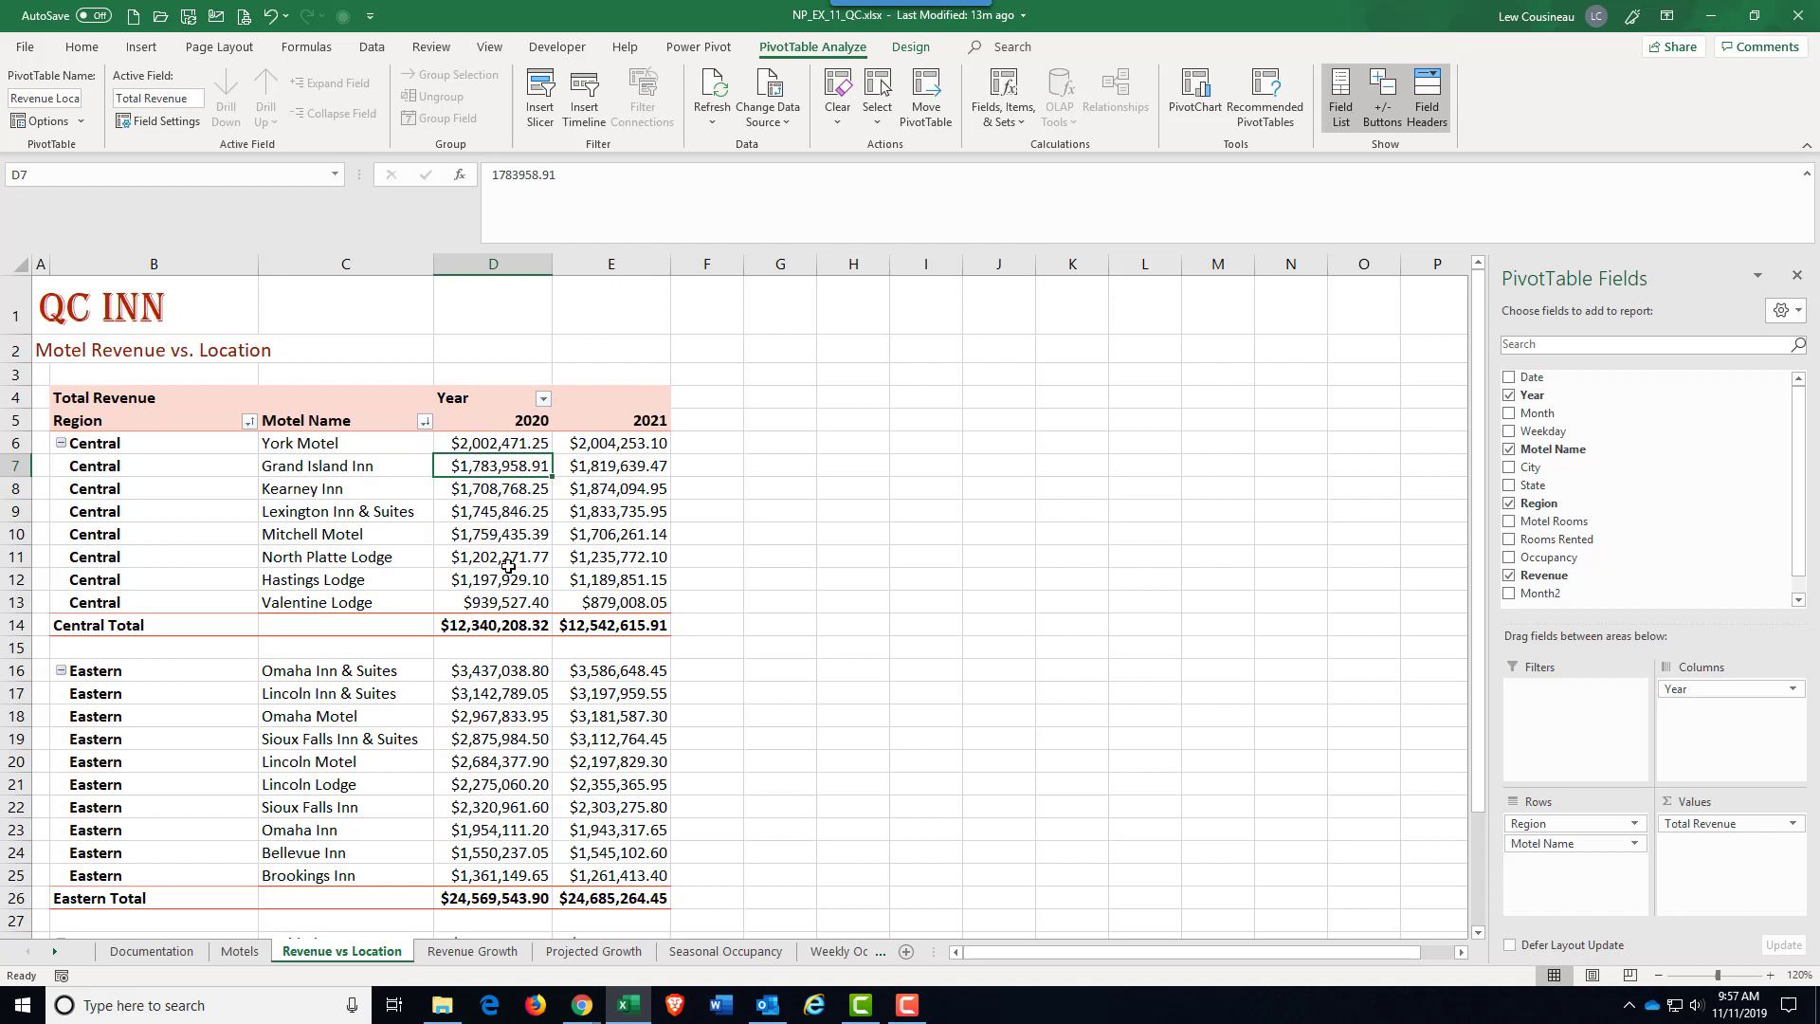
click(481, 488)
mouse_move(480, 488)
mouse_down()
mouse_move(481, 519)
mouse_move(501, 518)
mouse_up()
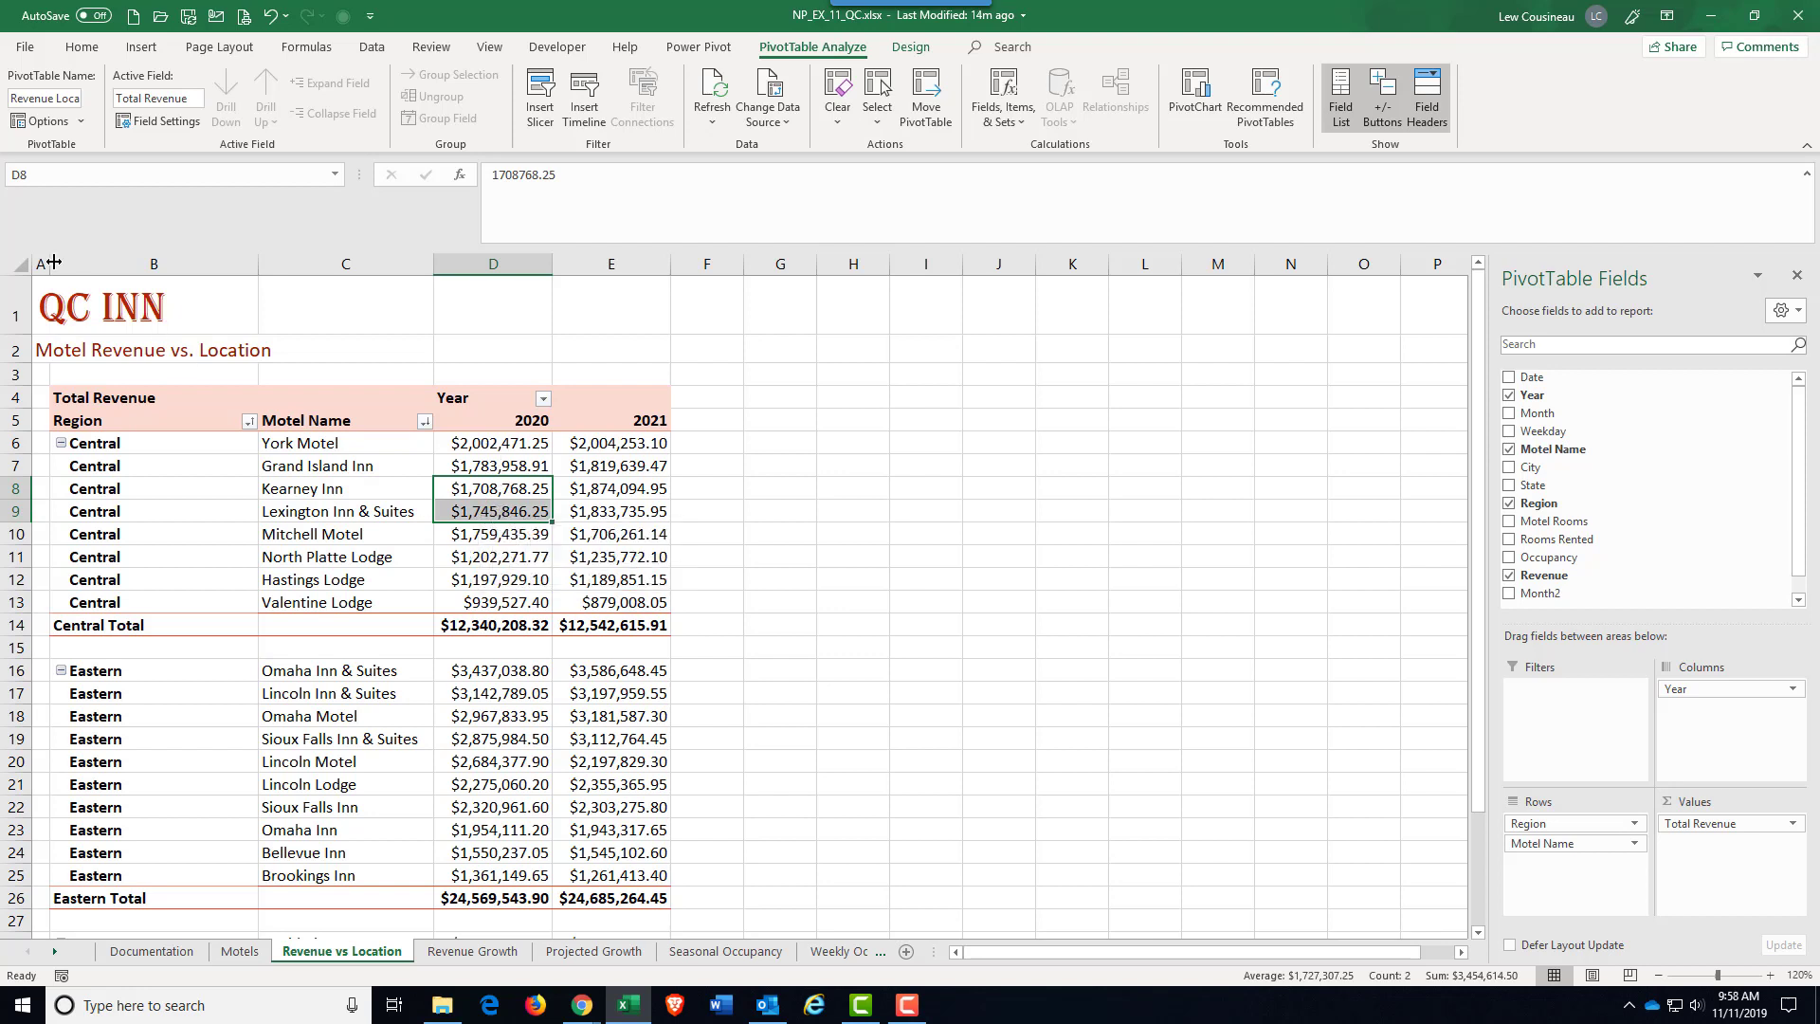
Step: Sort Motel Name in descending order by Total Revenue using the 2021 column values ($E$6), and check the Central region's order
click(423, 421)
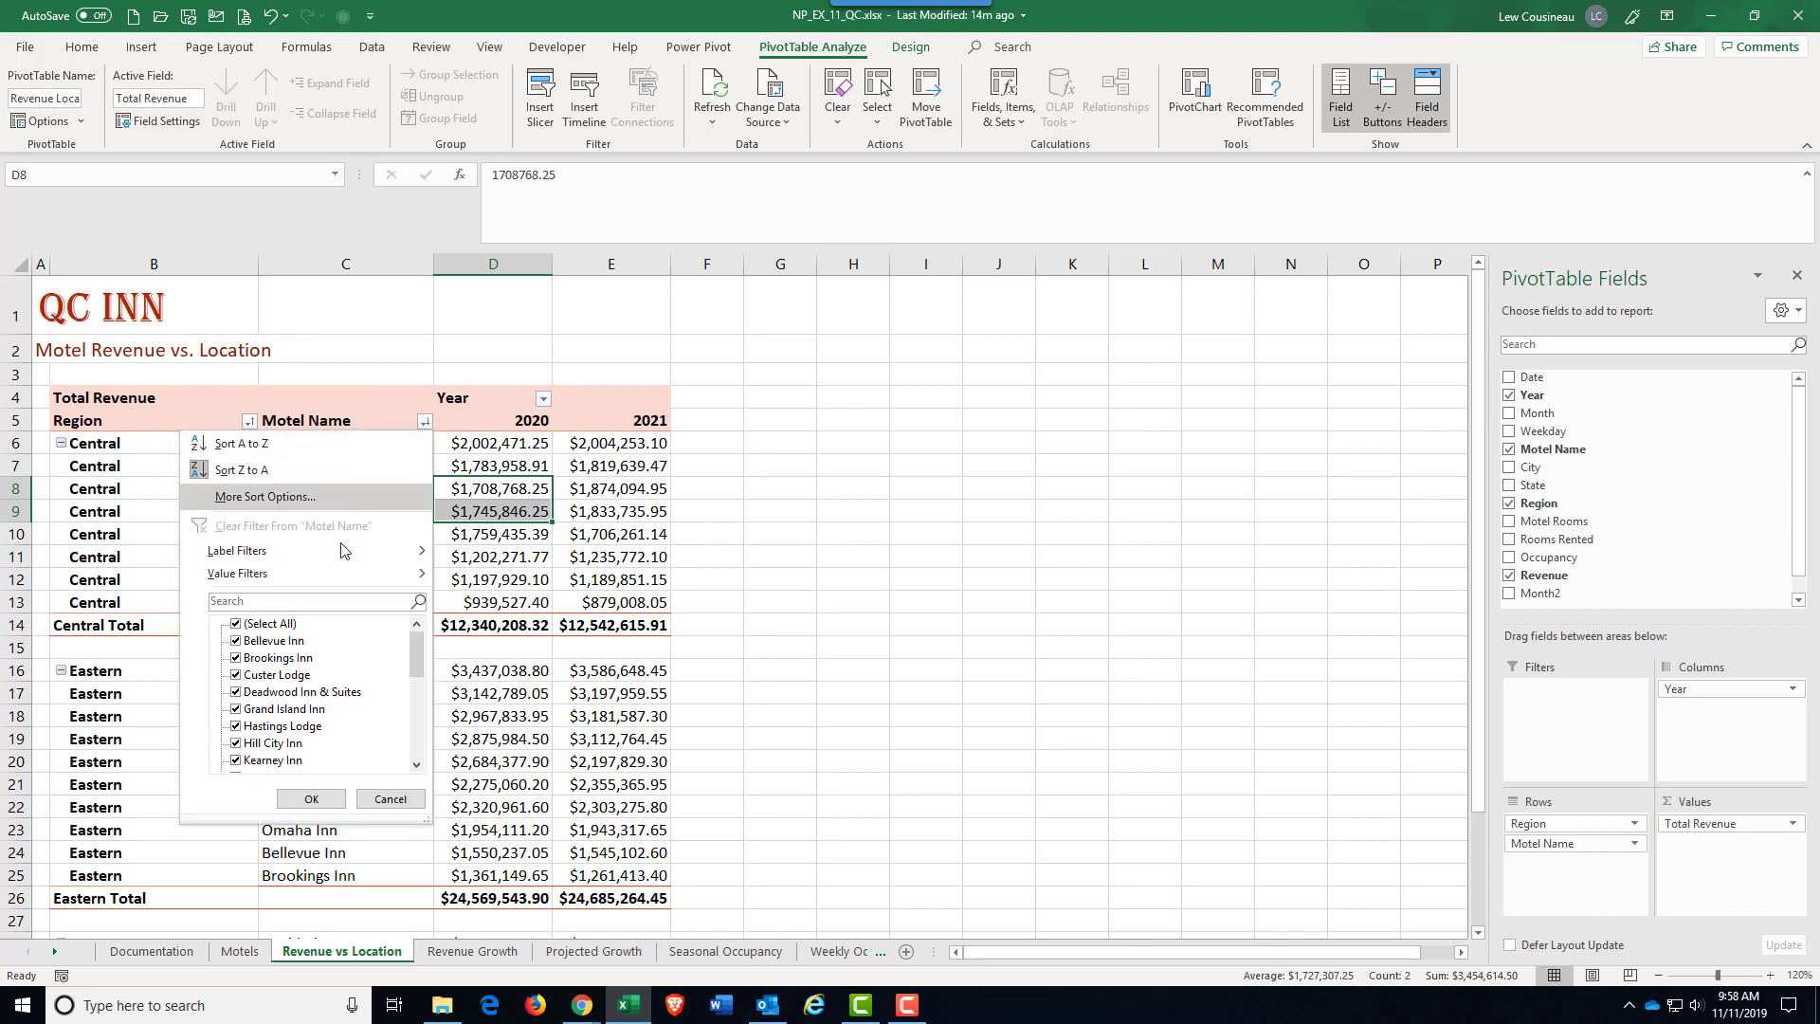
click(321, 494)
click(318, 496)
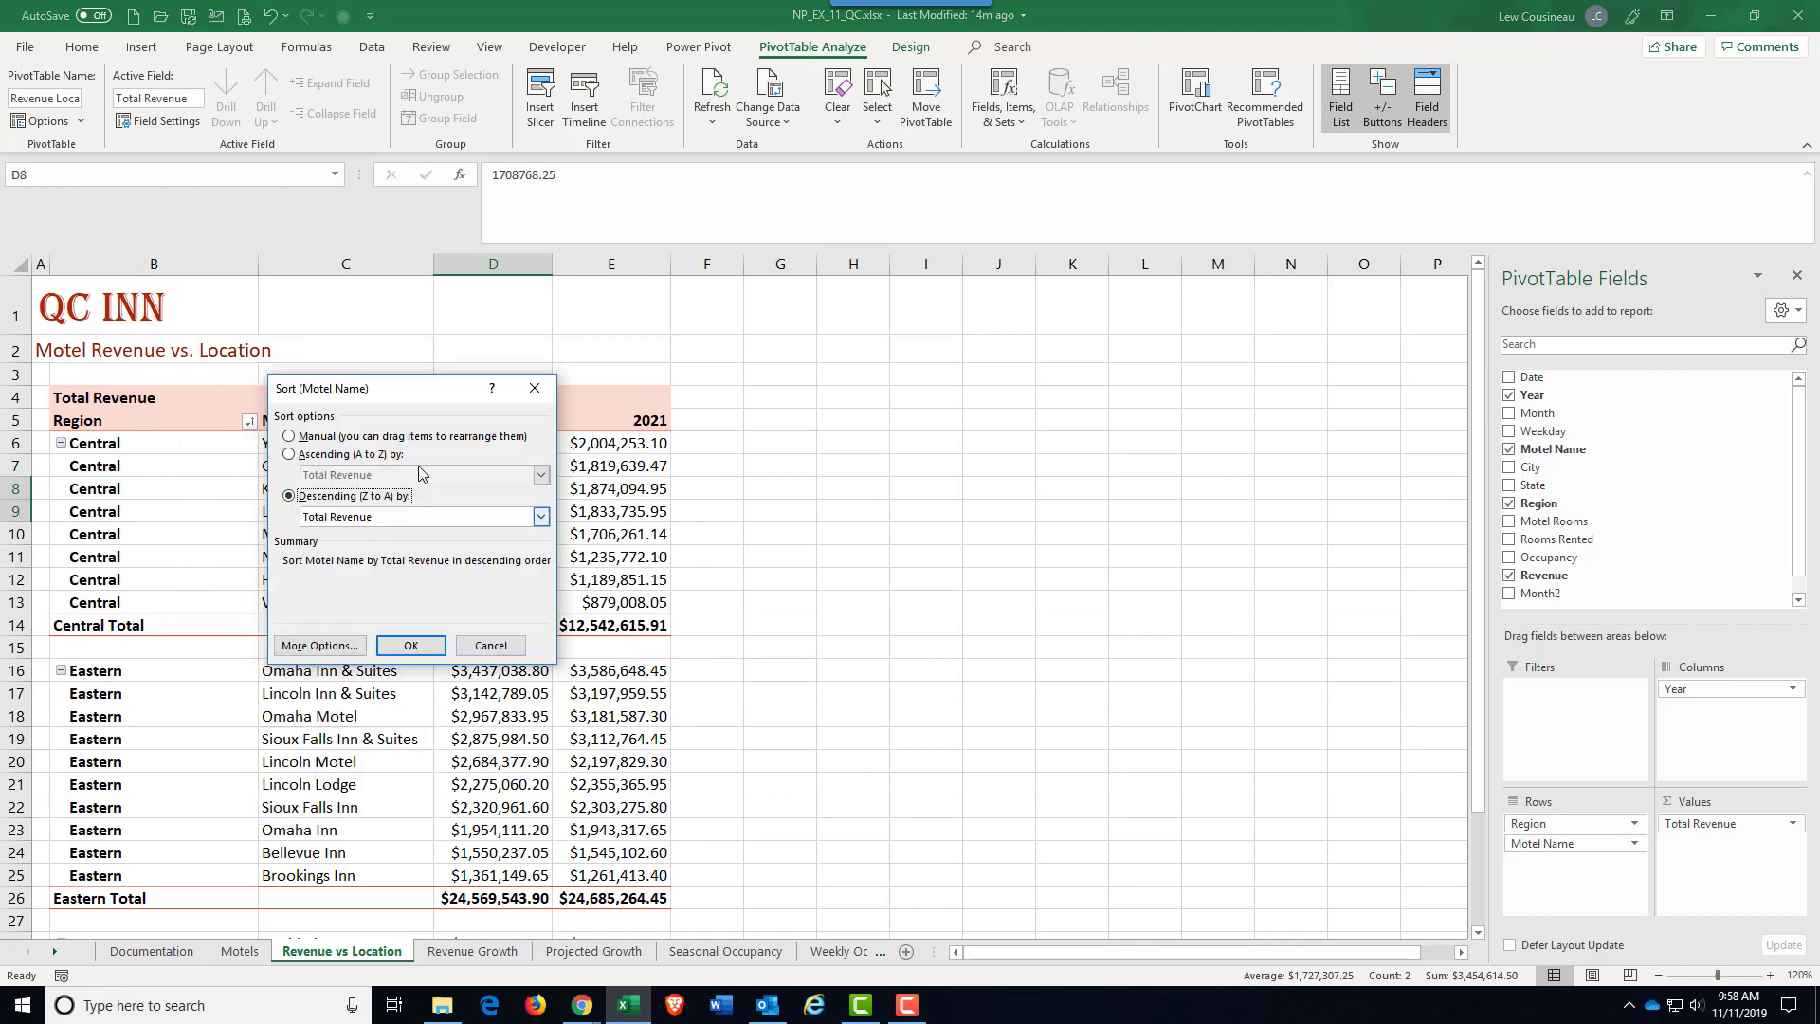
drag(418, 389, 1095, 391)
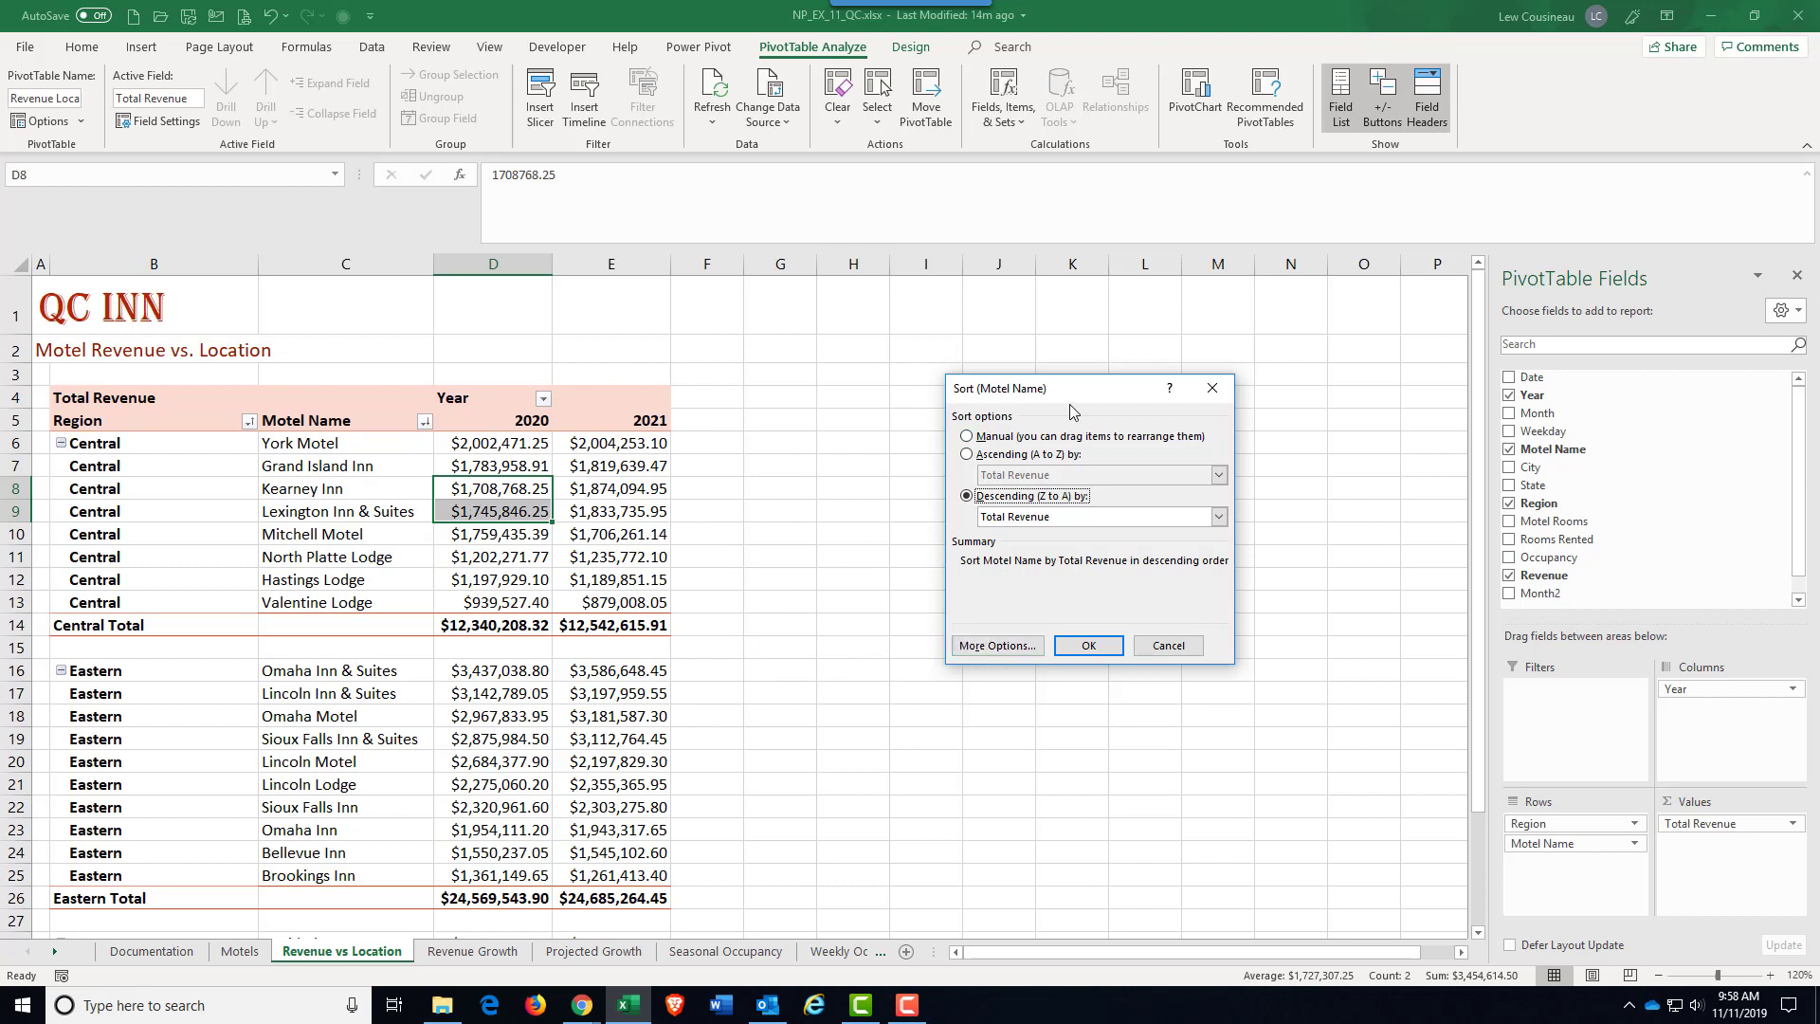
drag(1073, 391, 794, 394)
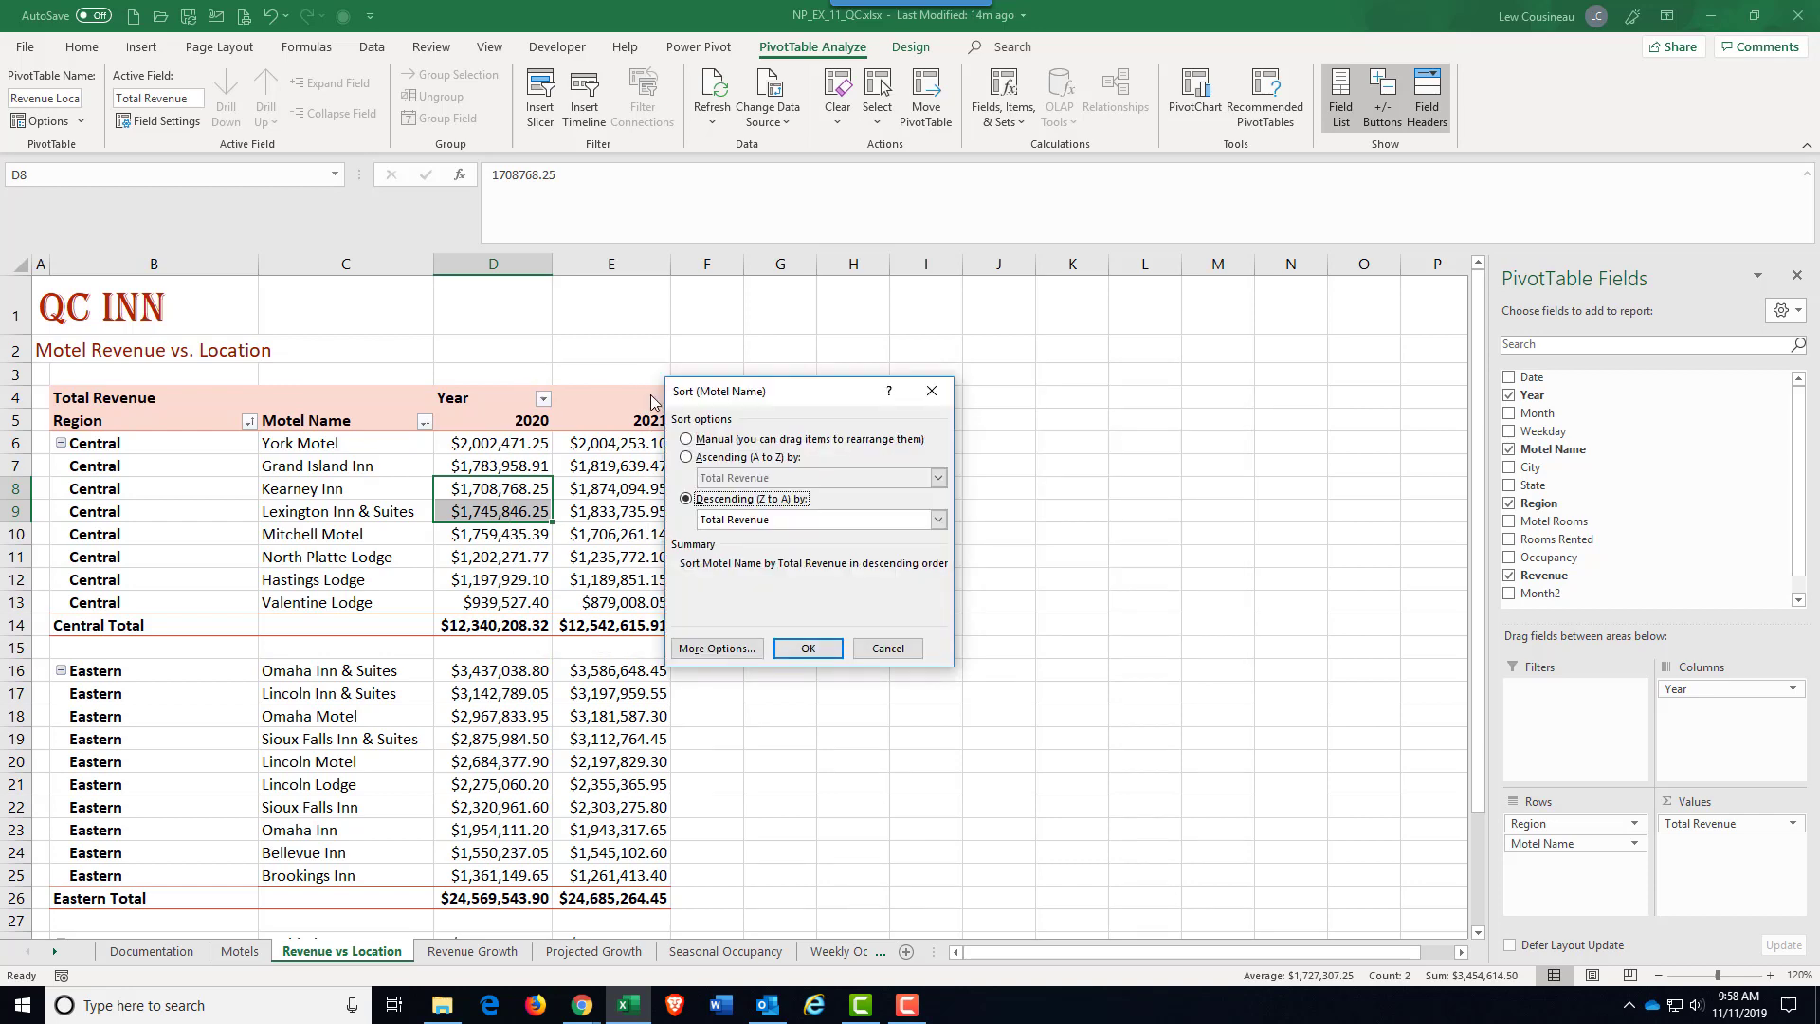
click(730, 651)
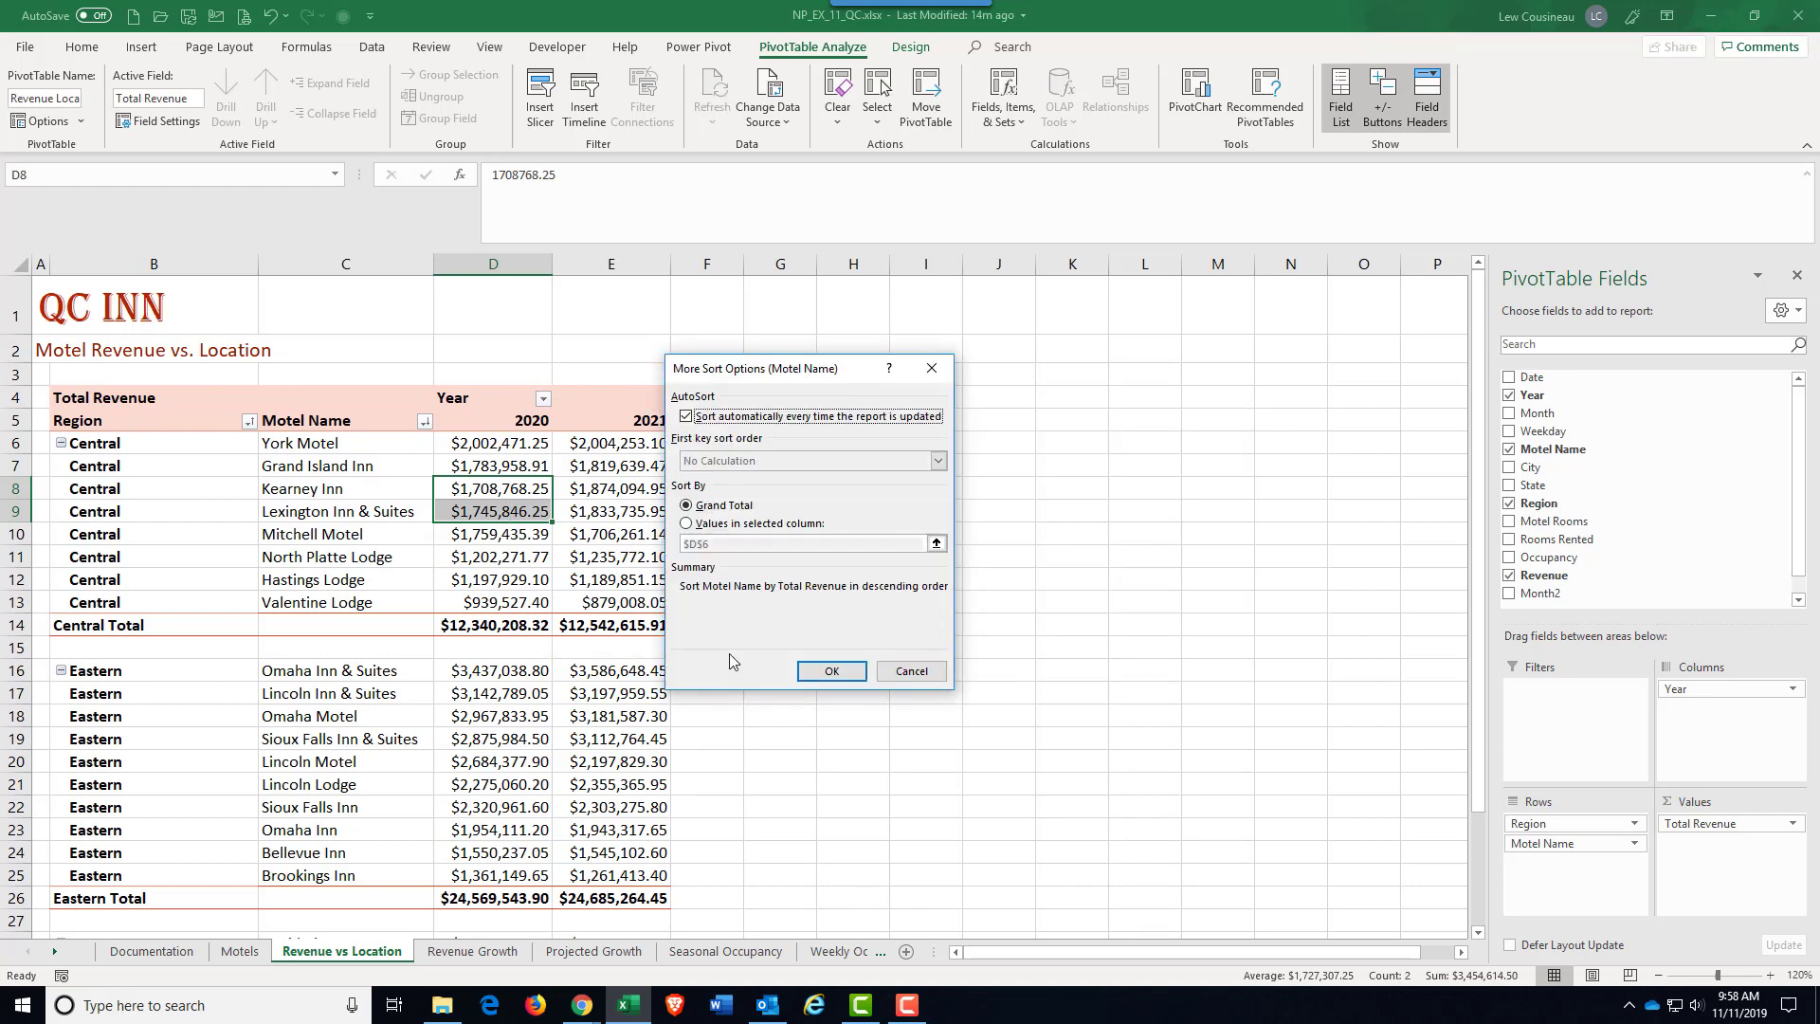
click(687, 525)
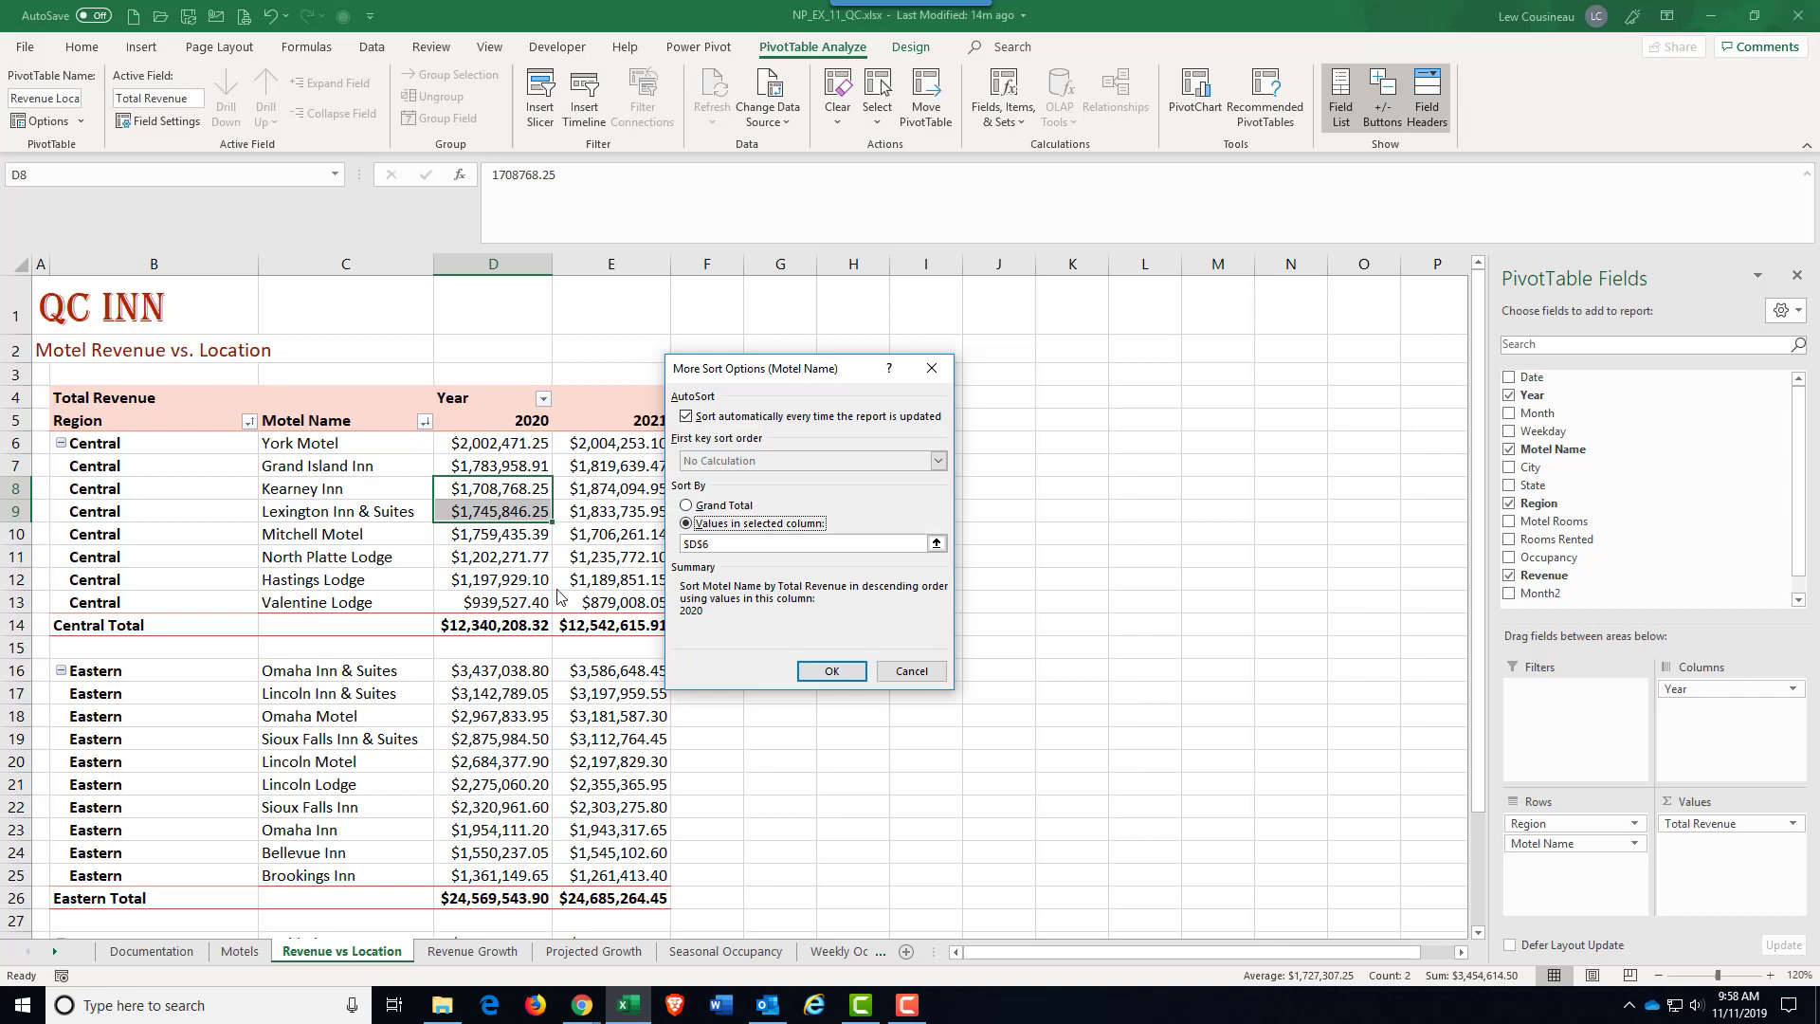
click(937, 543)
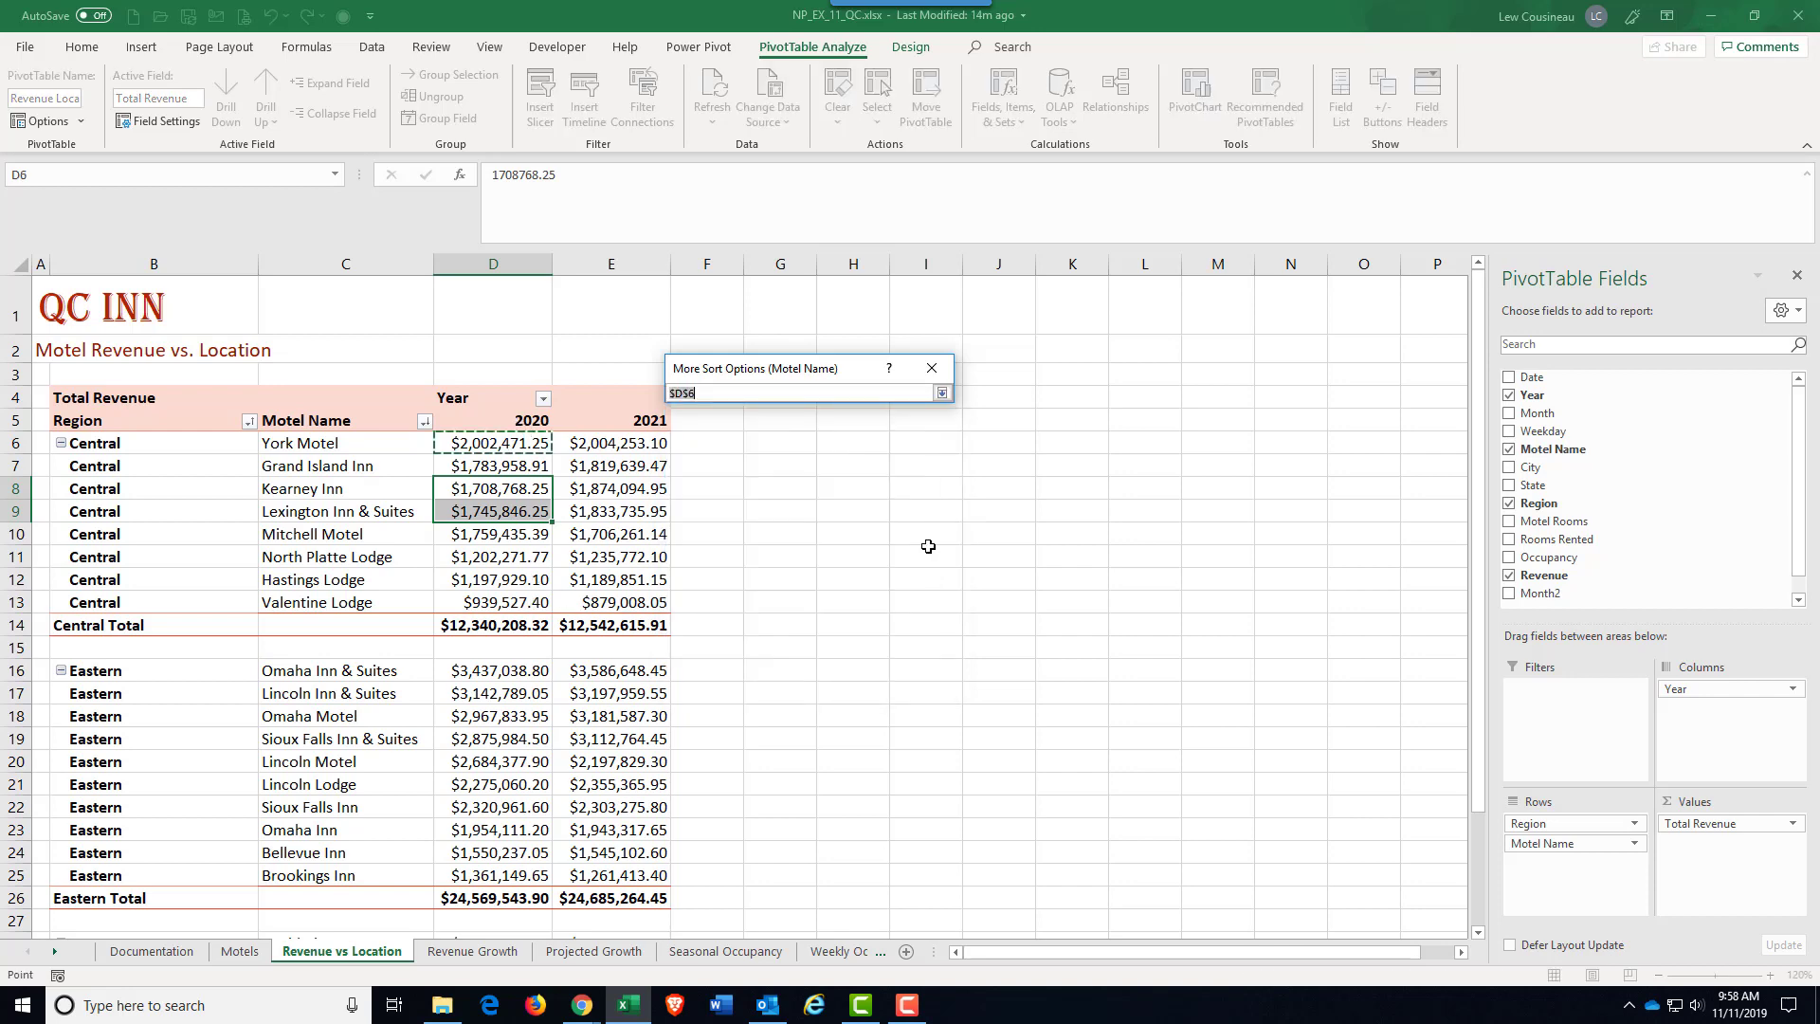
click(625, 452)
click(942, 393)
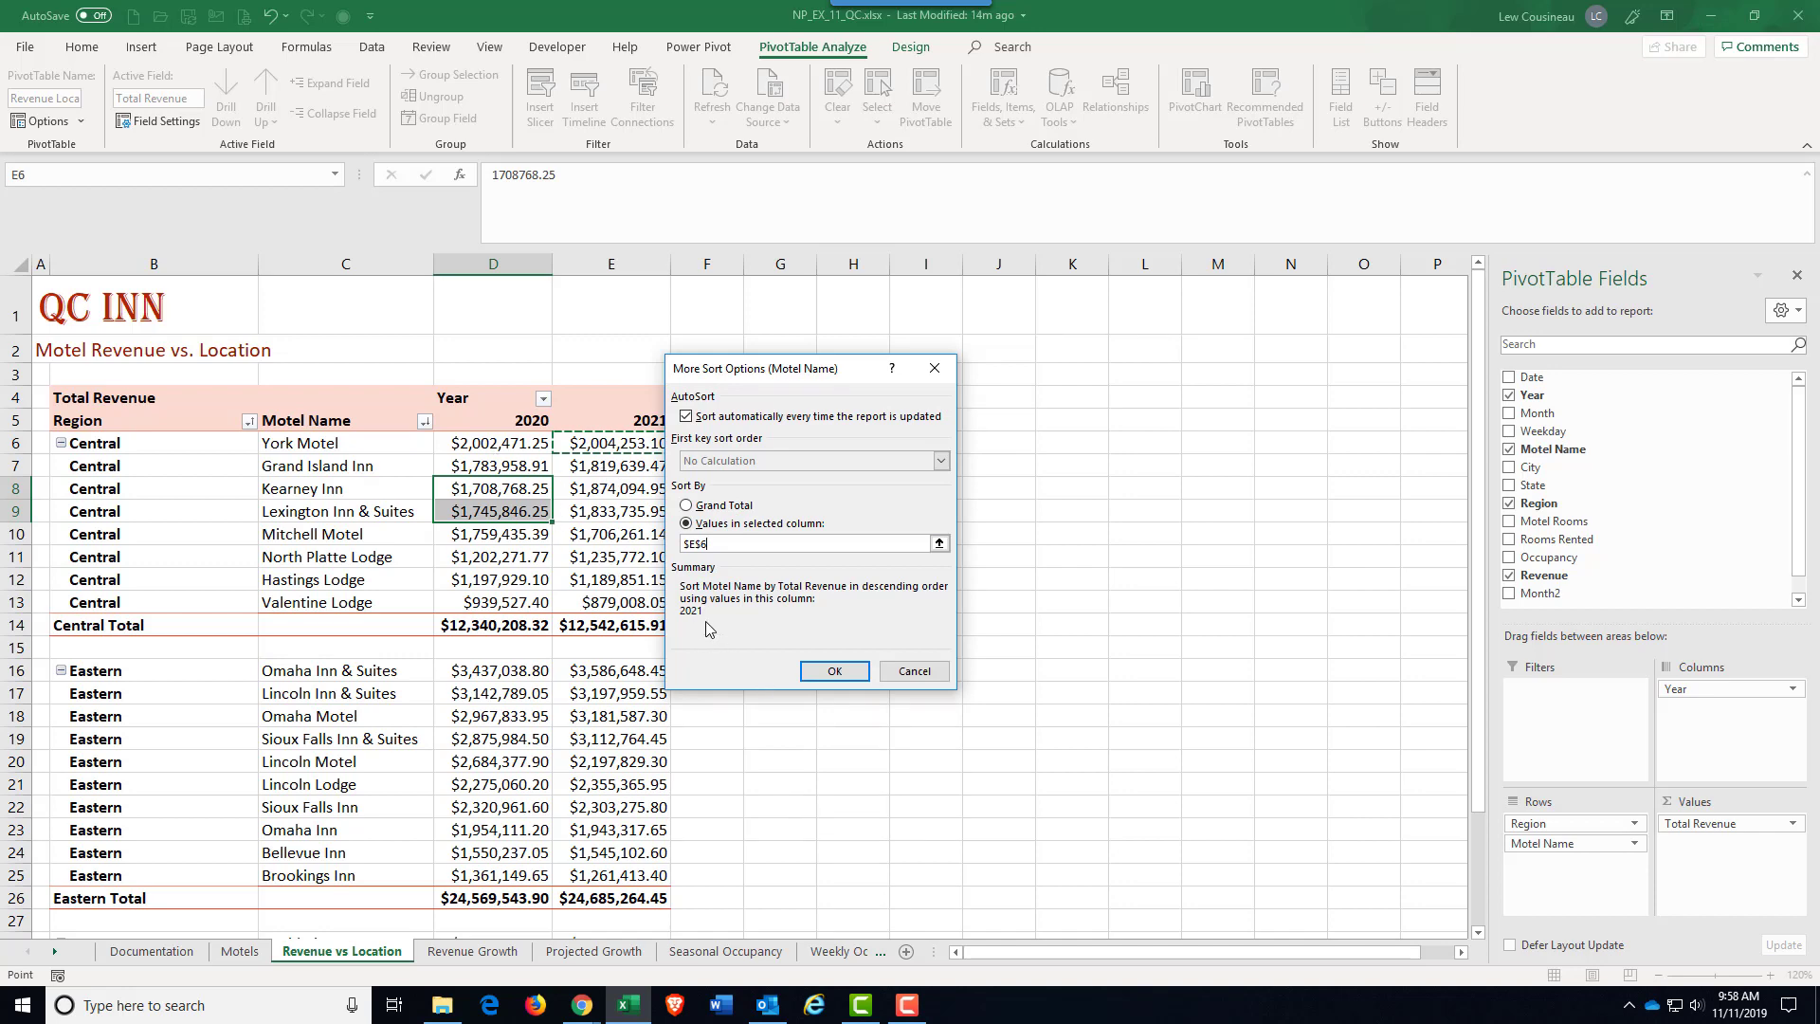
click(834, 671)
click(808, 648)
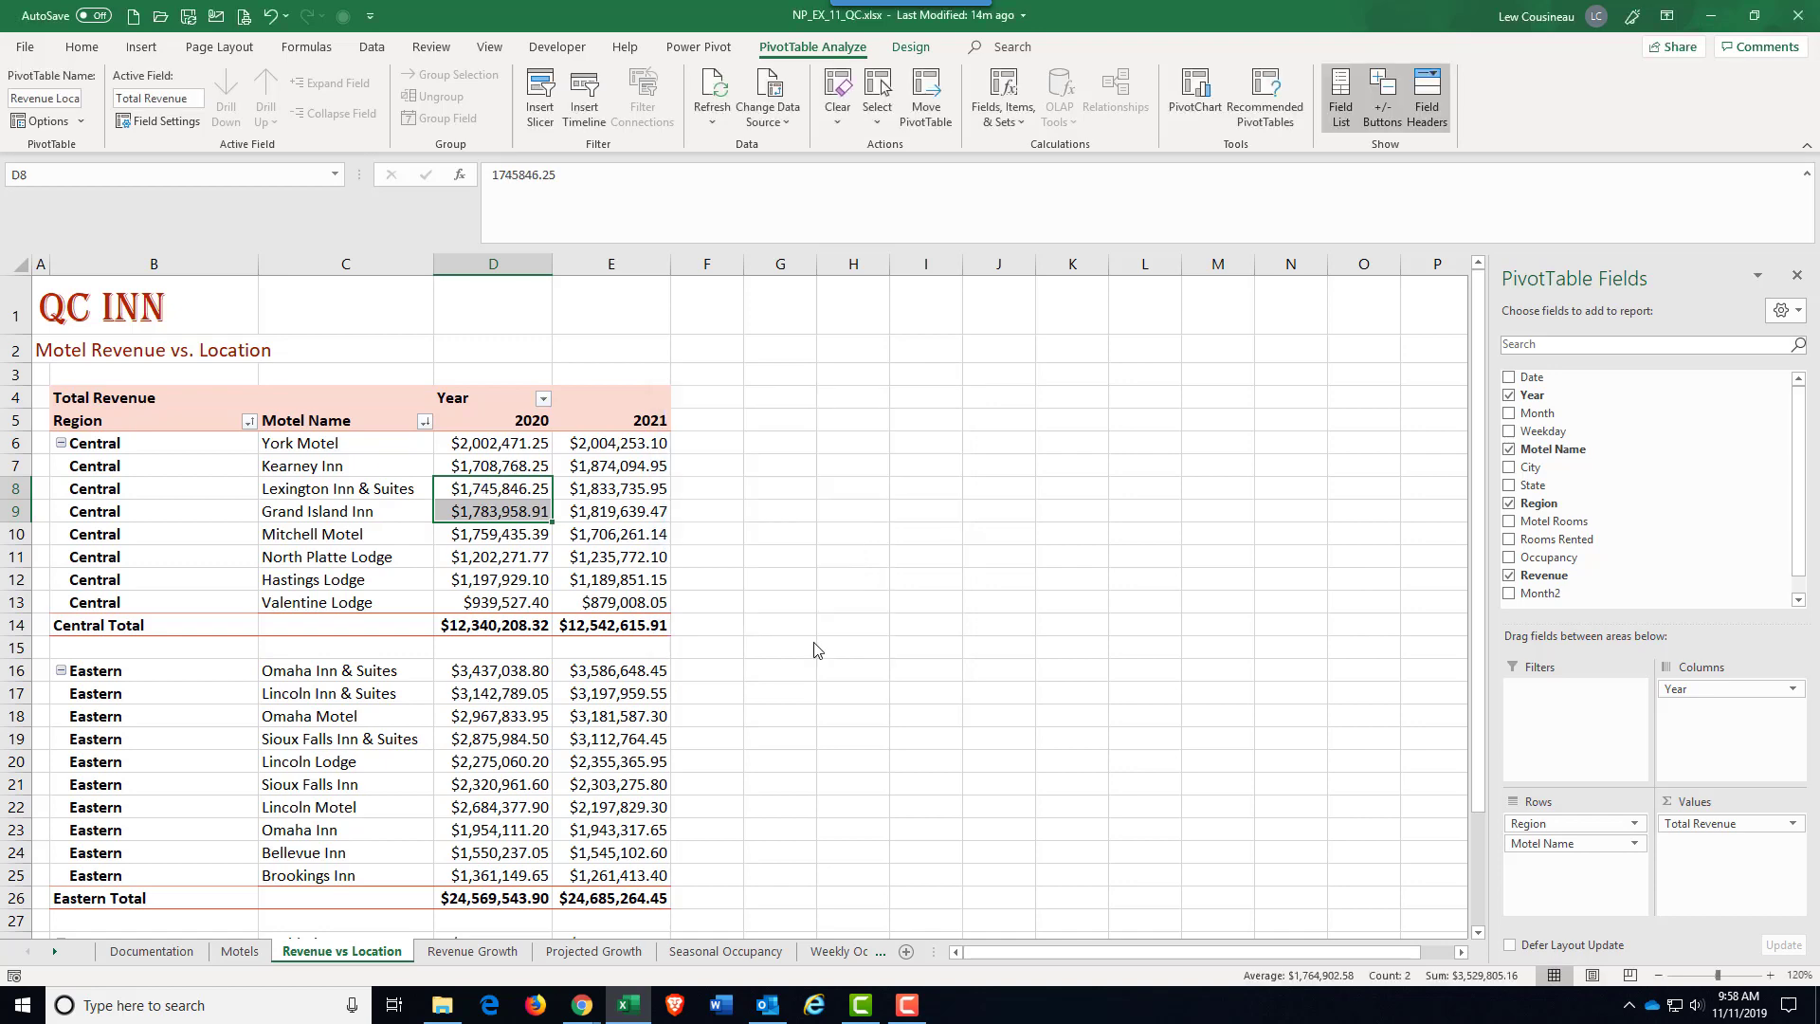
drag(617, 451, 636, 600)
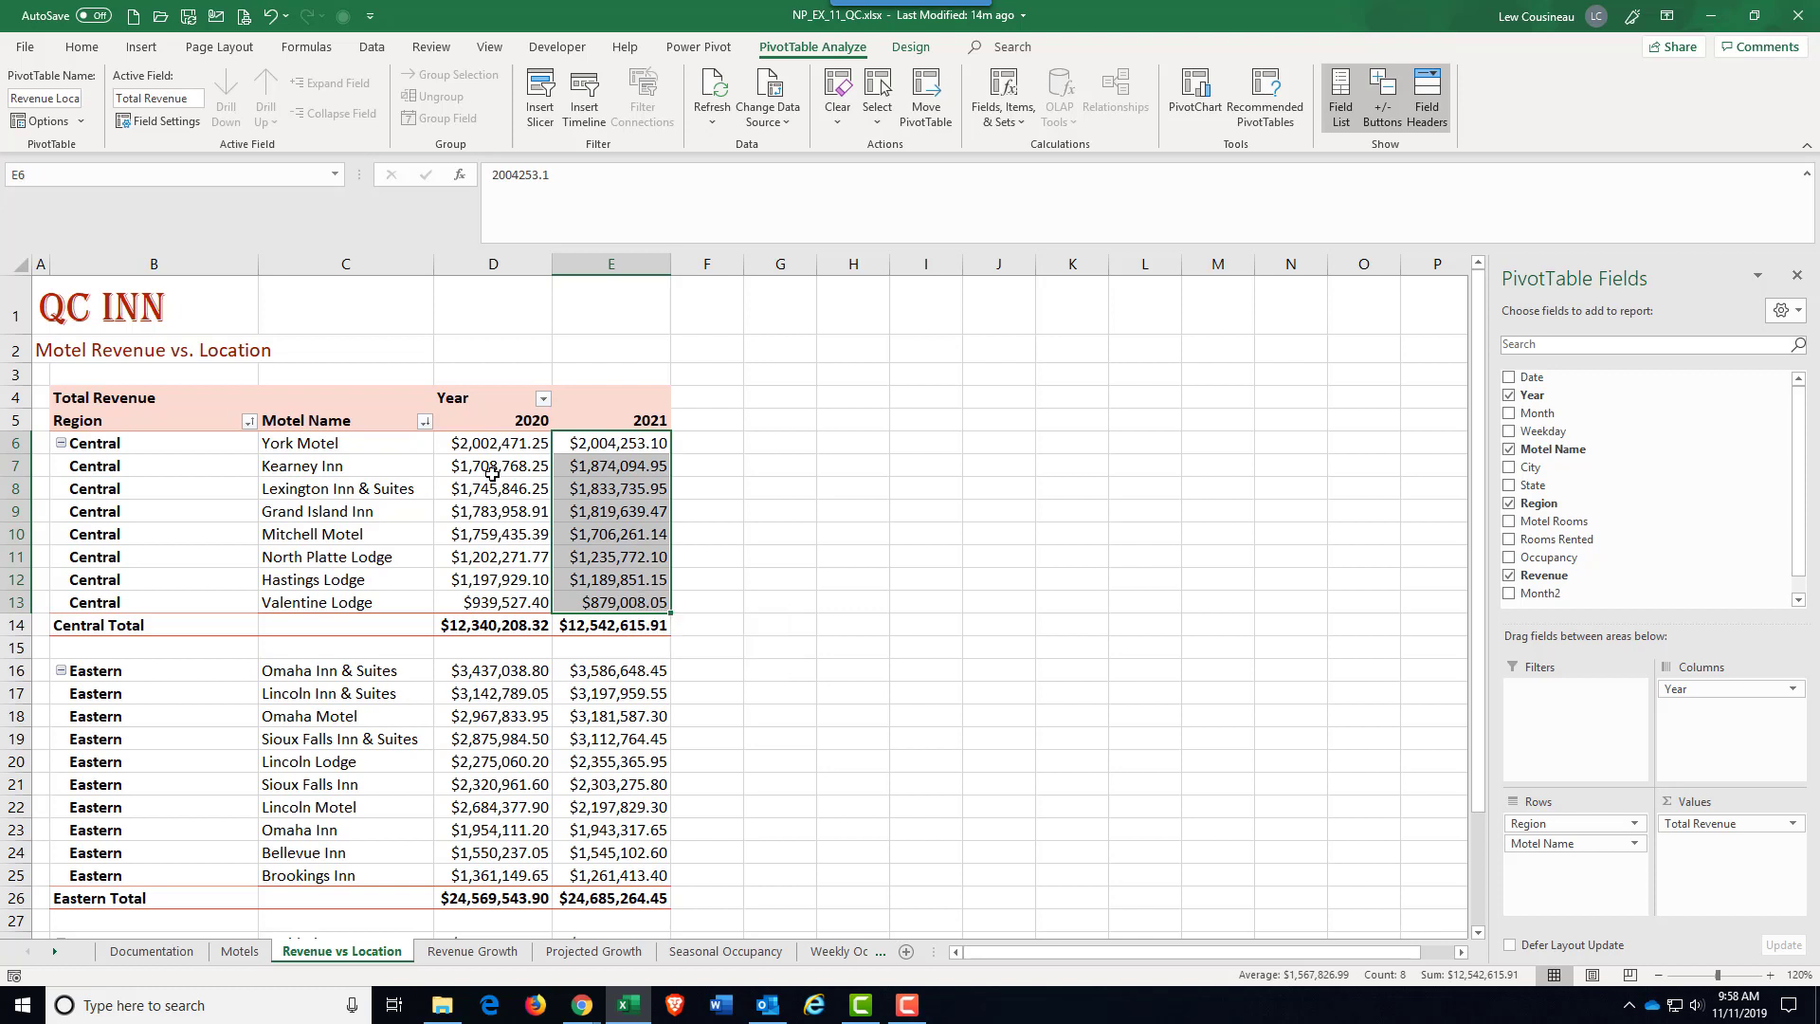
drag(487, 466, 485, 493)
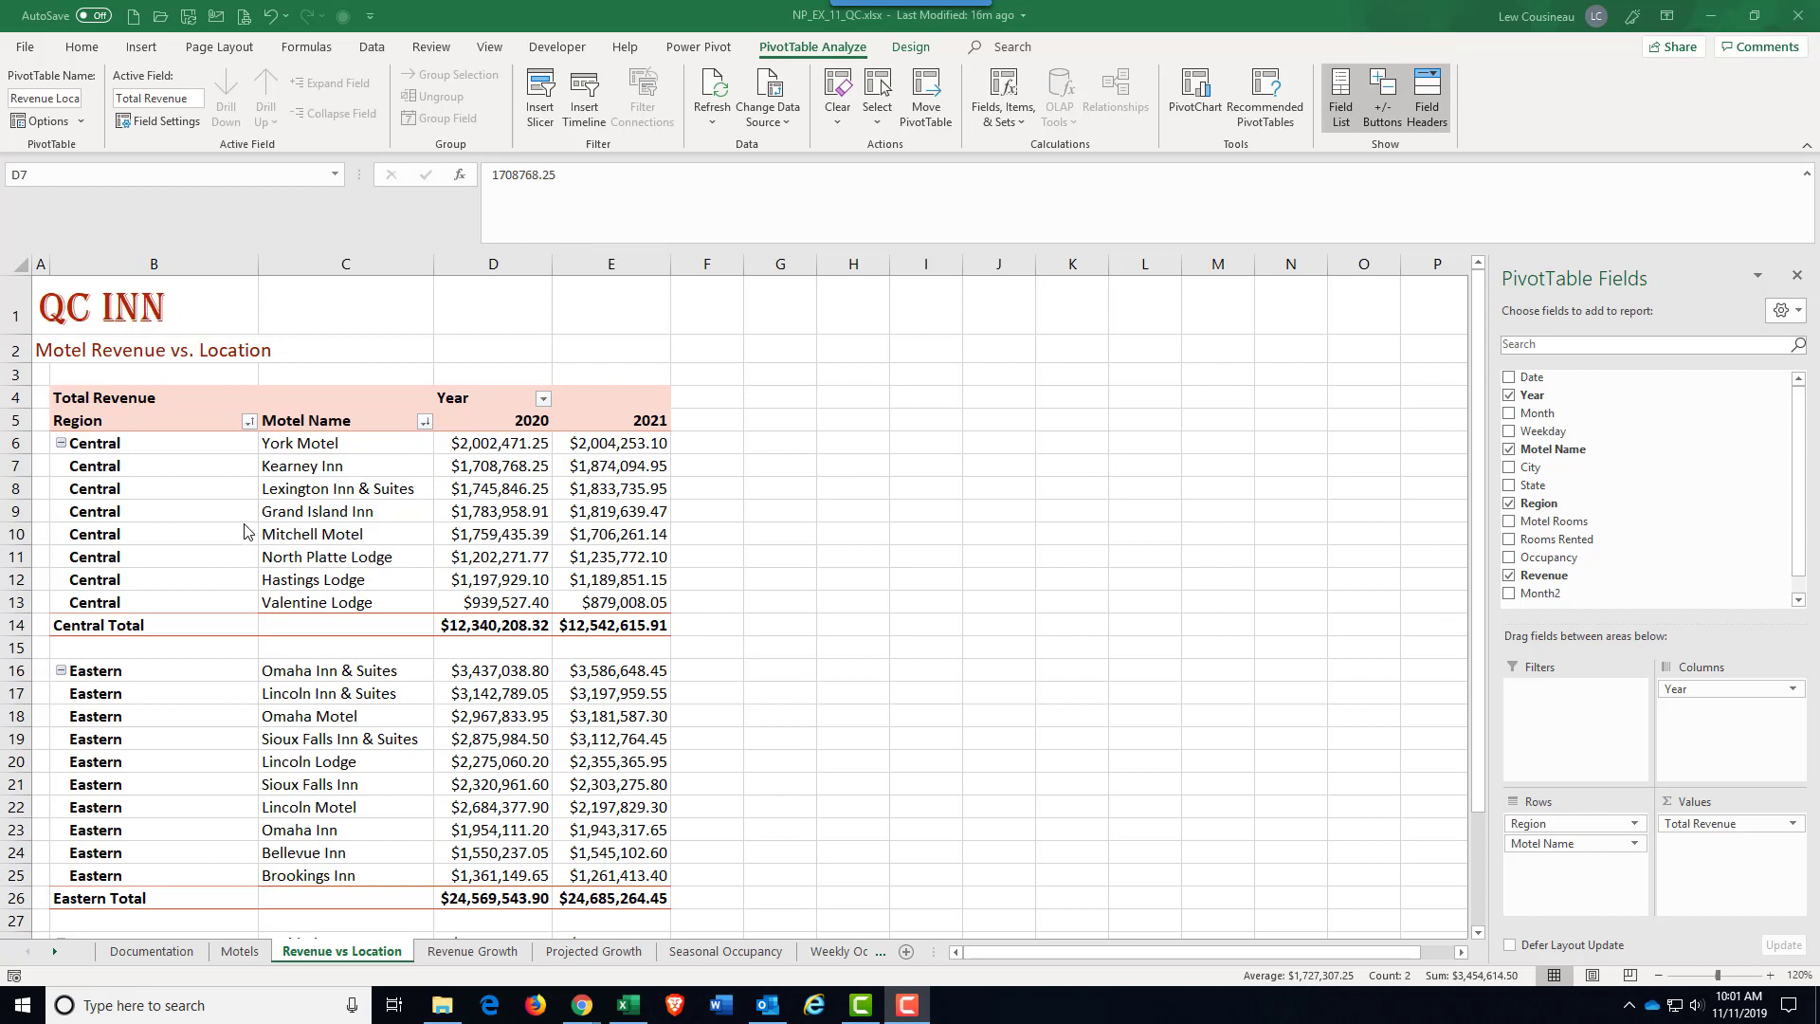
Step: Filter the Region field to exclude Eastern, and clear the Region filter again
click(249, 424)
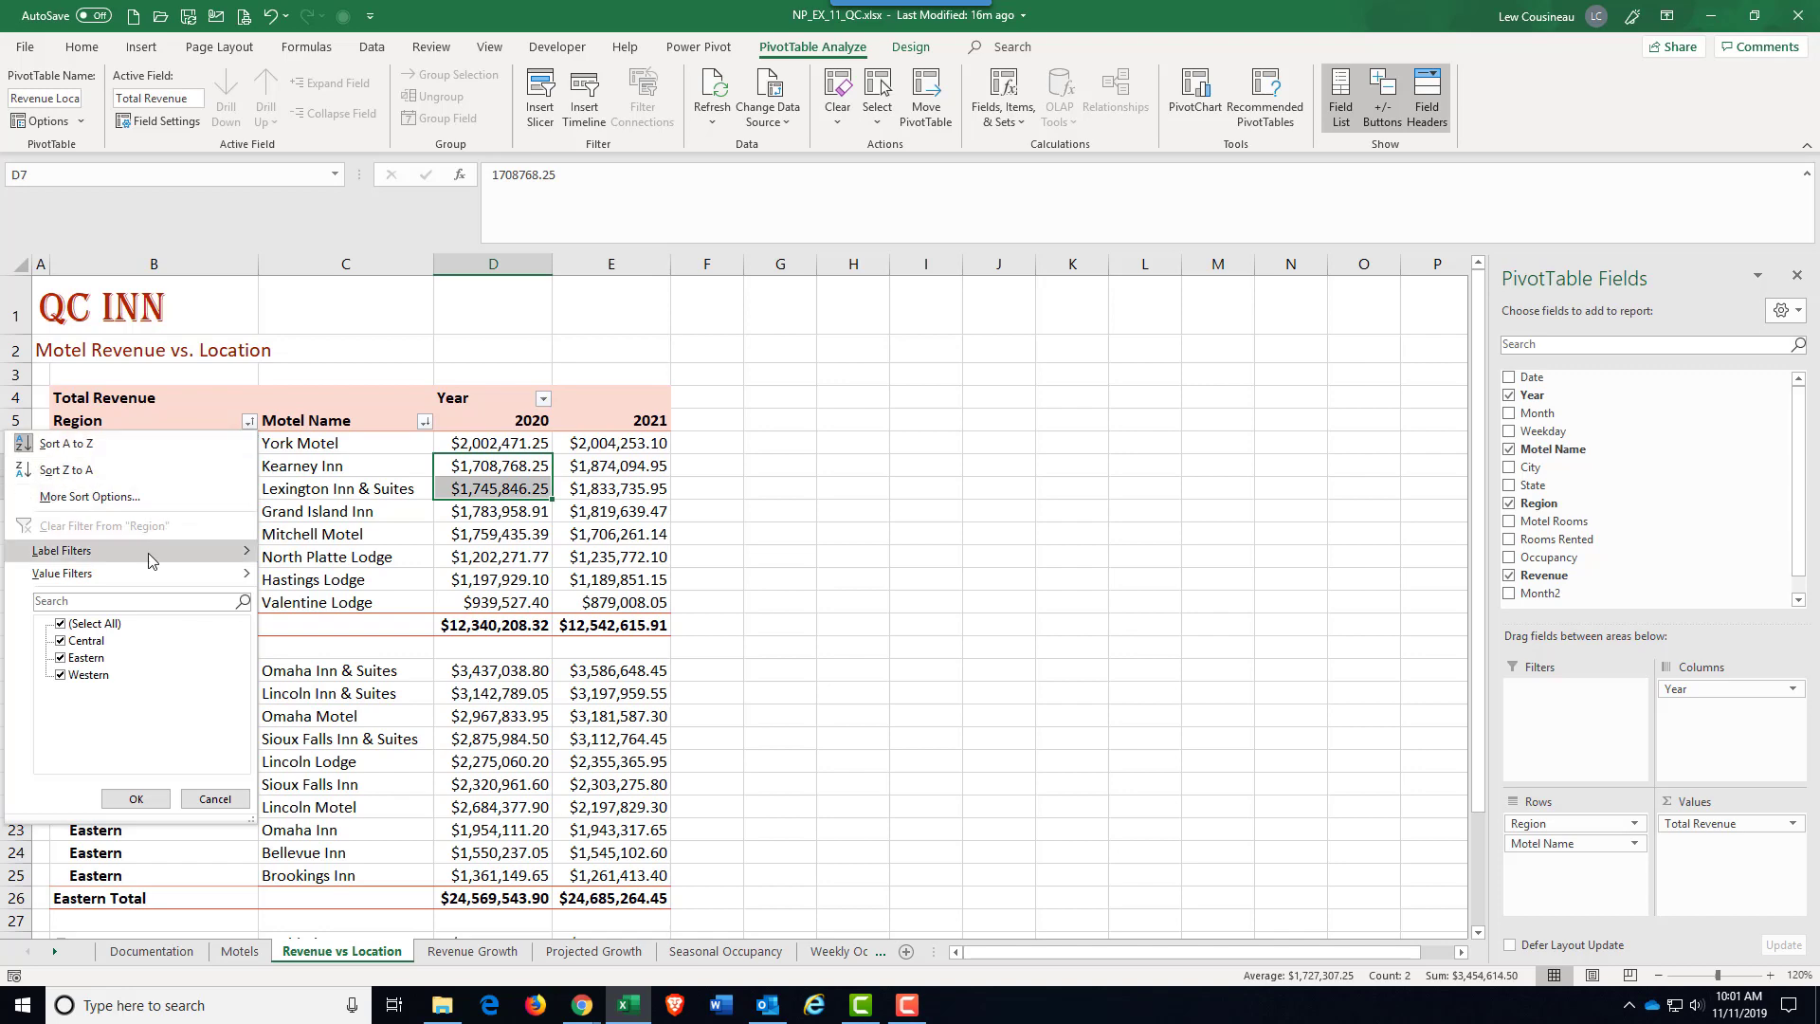
mouse_move(103, 557)
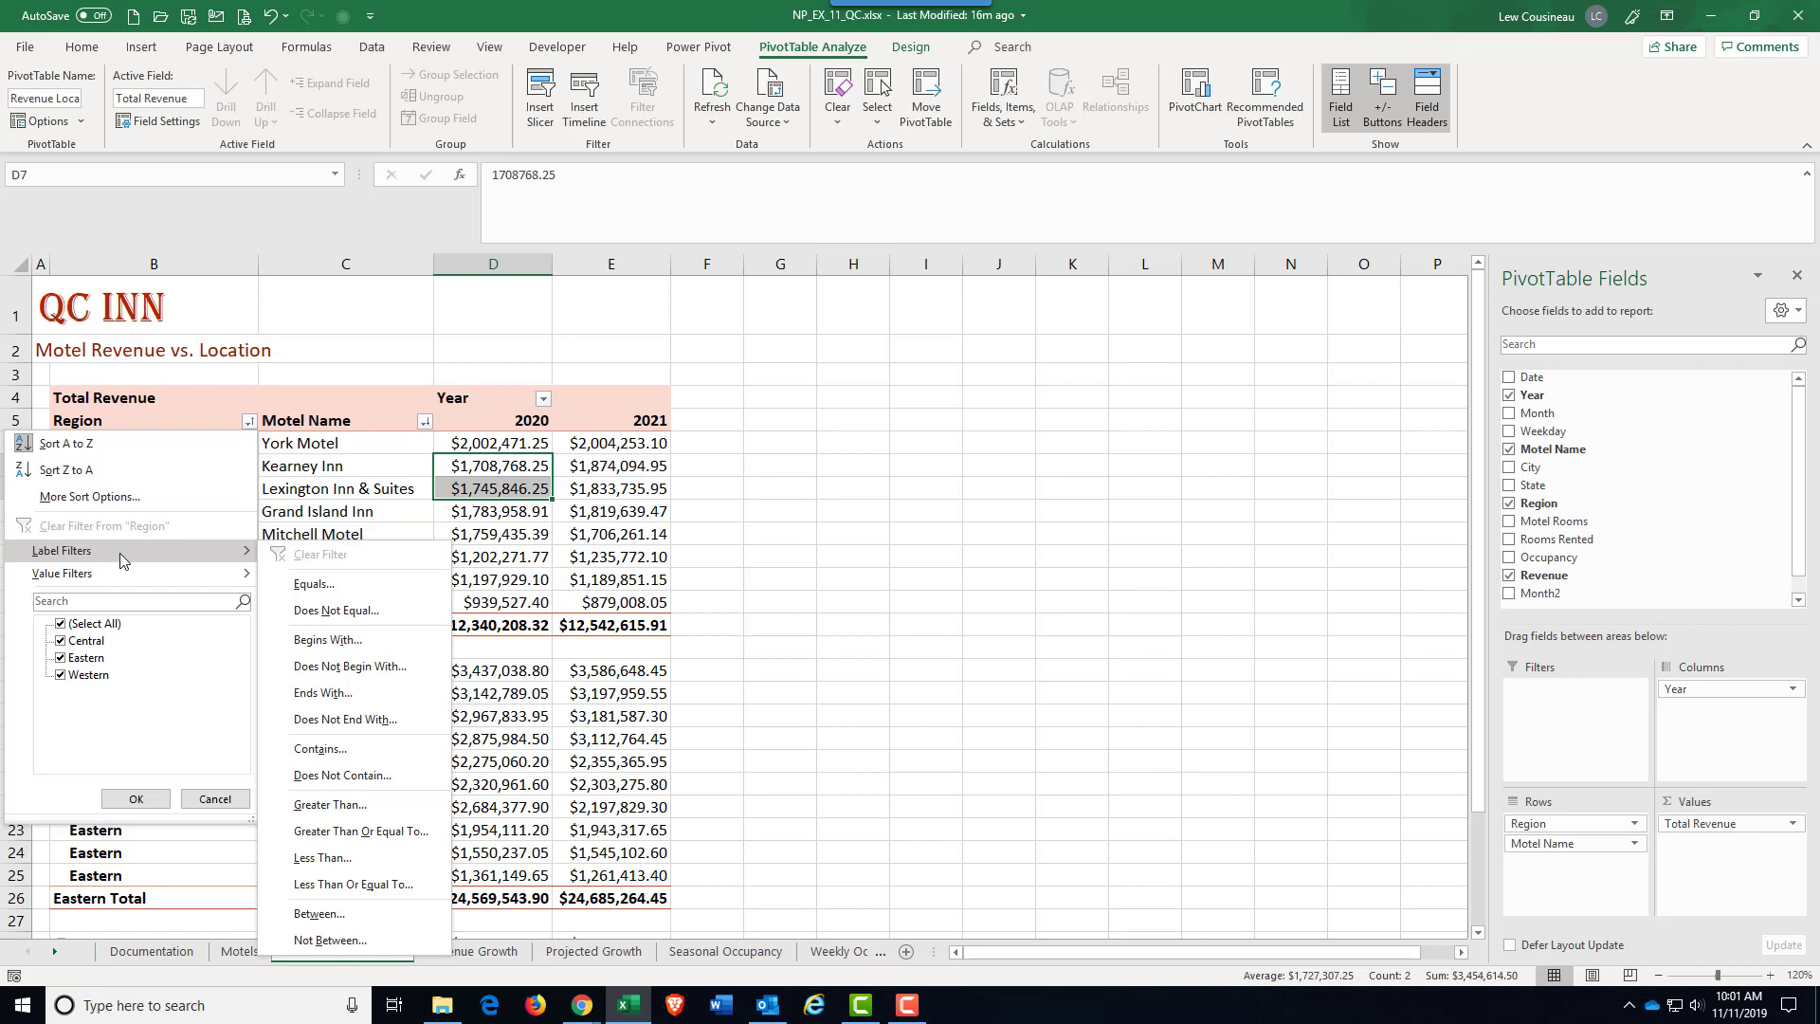
click(61, 659)
click(135, 800)
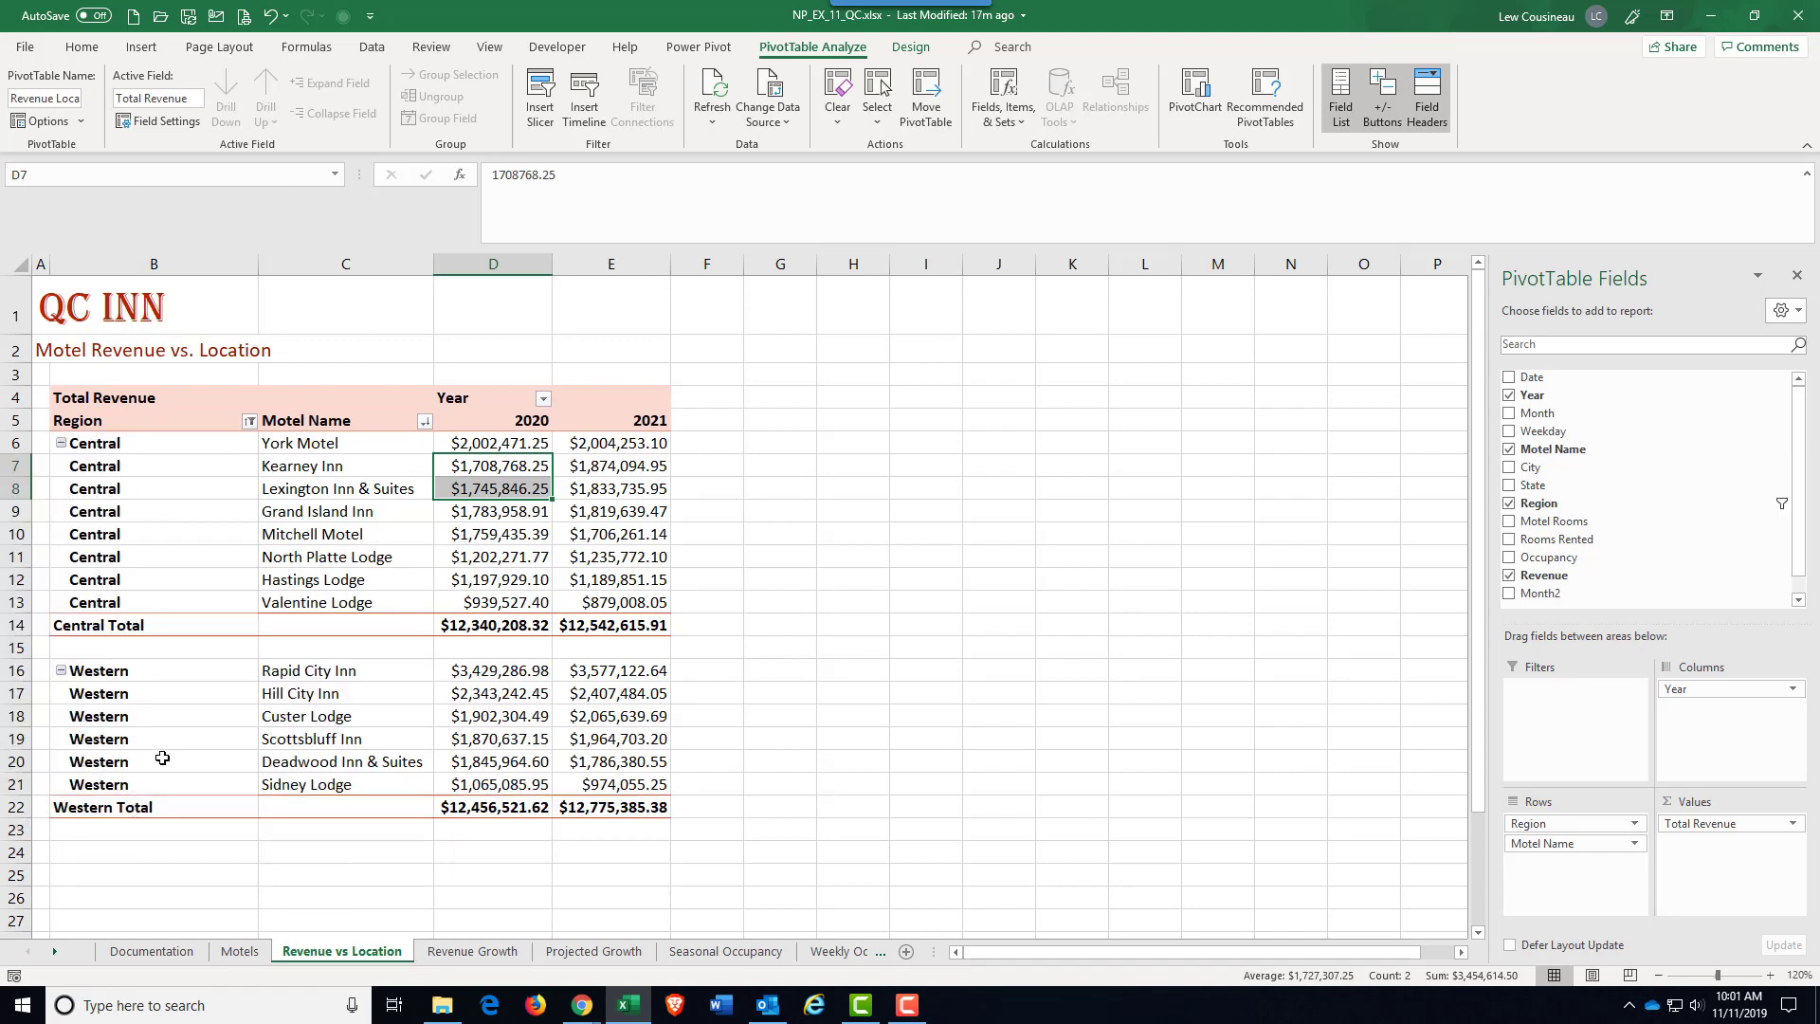
click(249, 422)
click(144, 523)
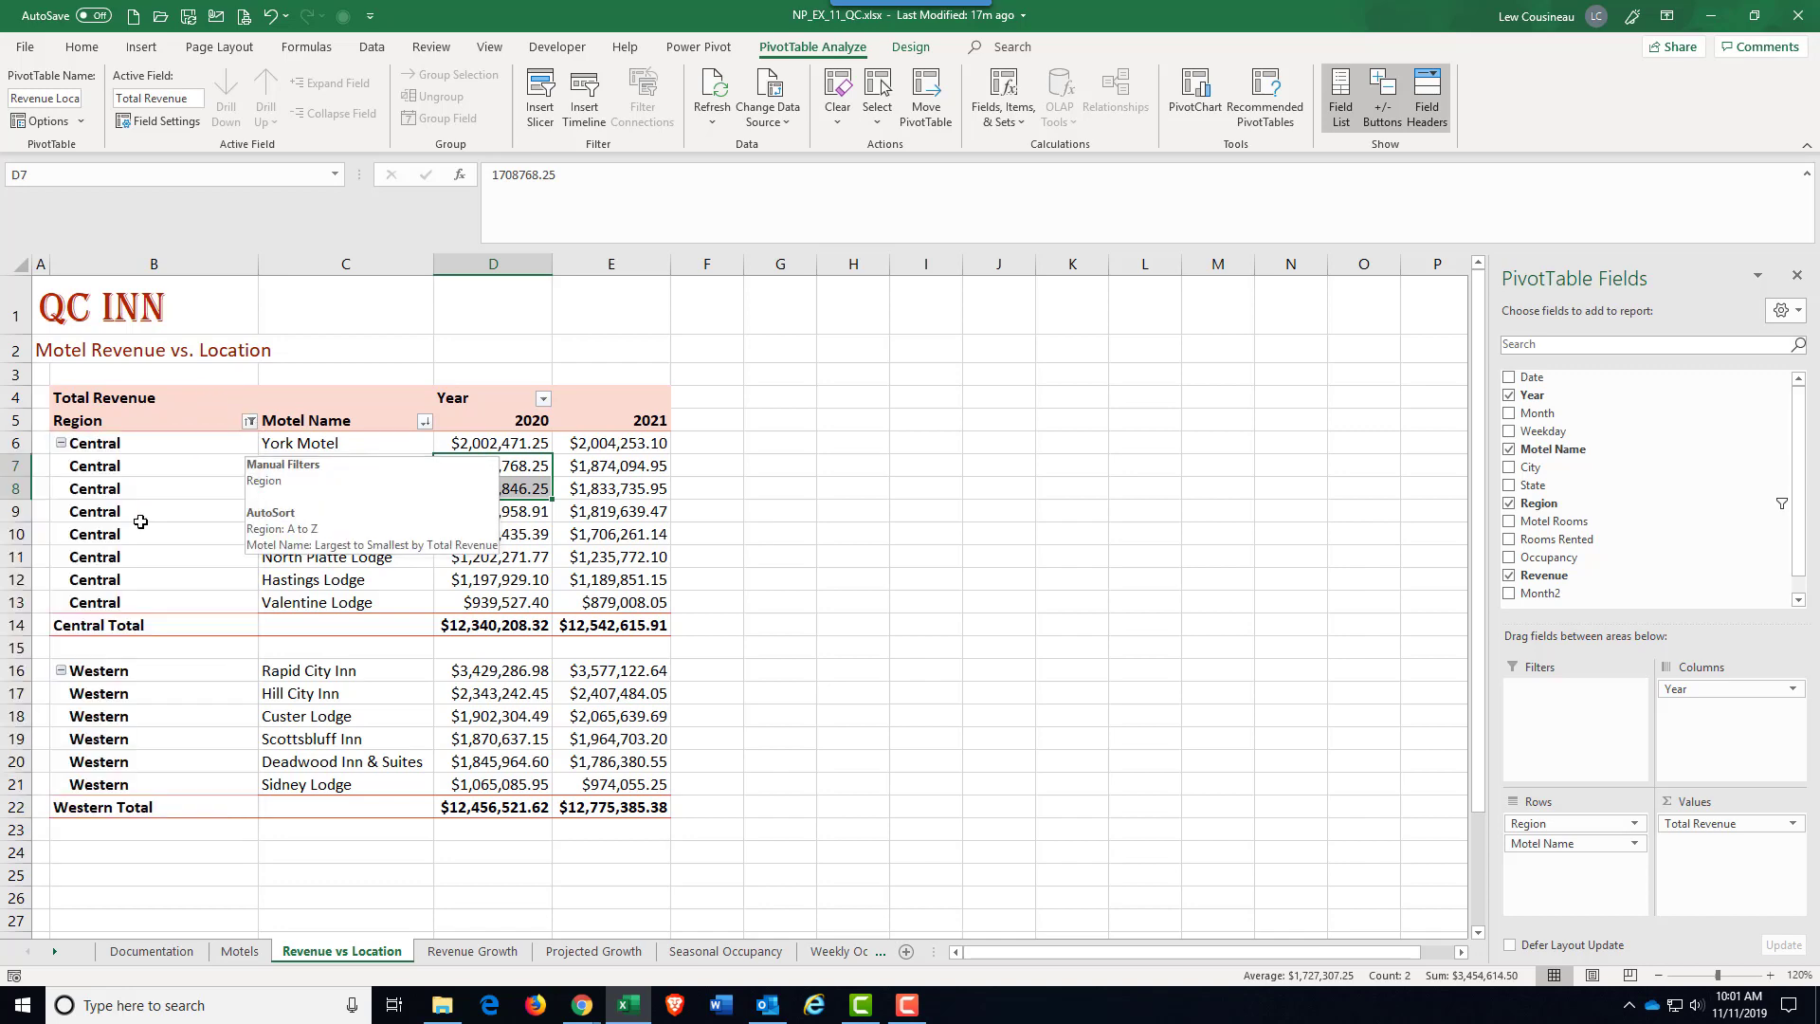
Step: Filter the PivotTable's Year field to exclude 2020 and show only 2021
click(544, 399)
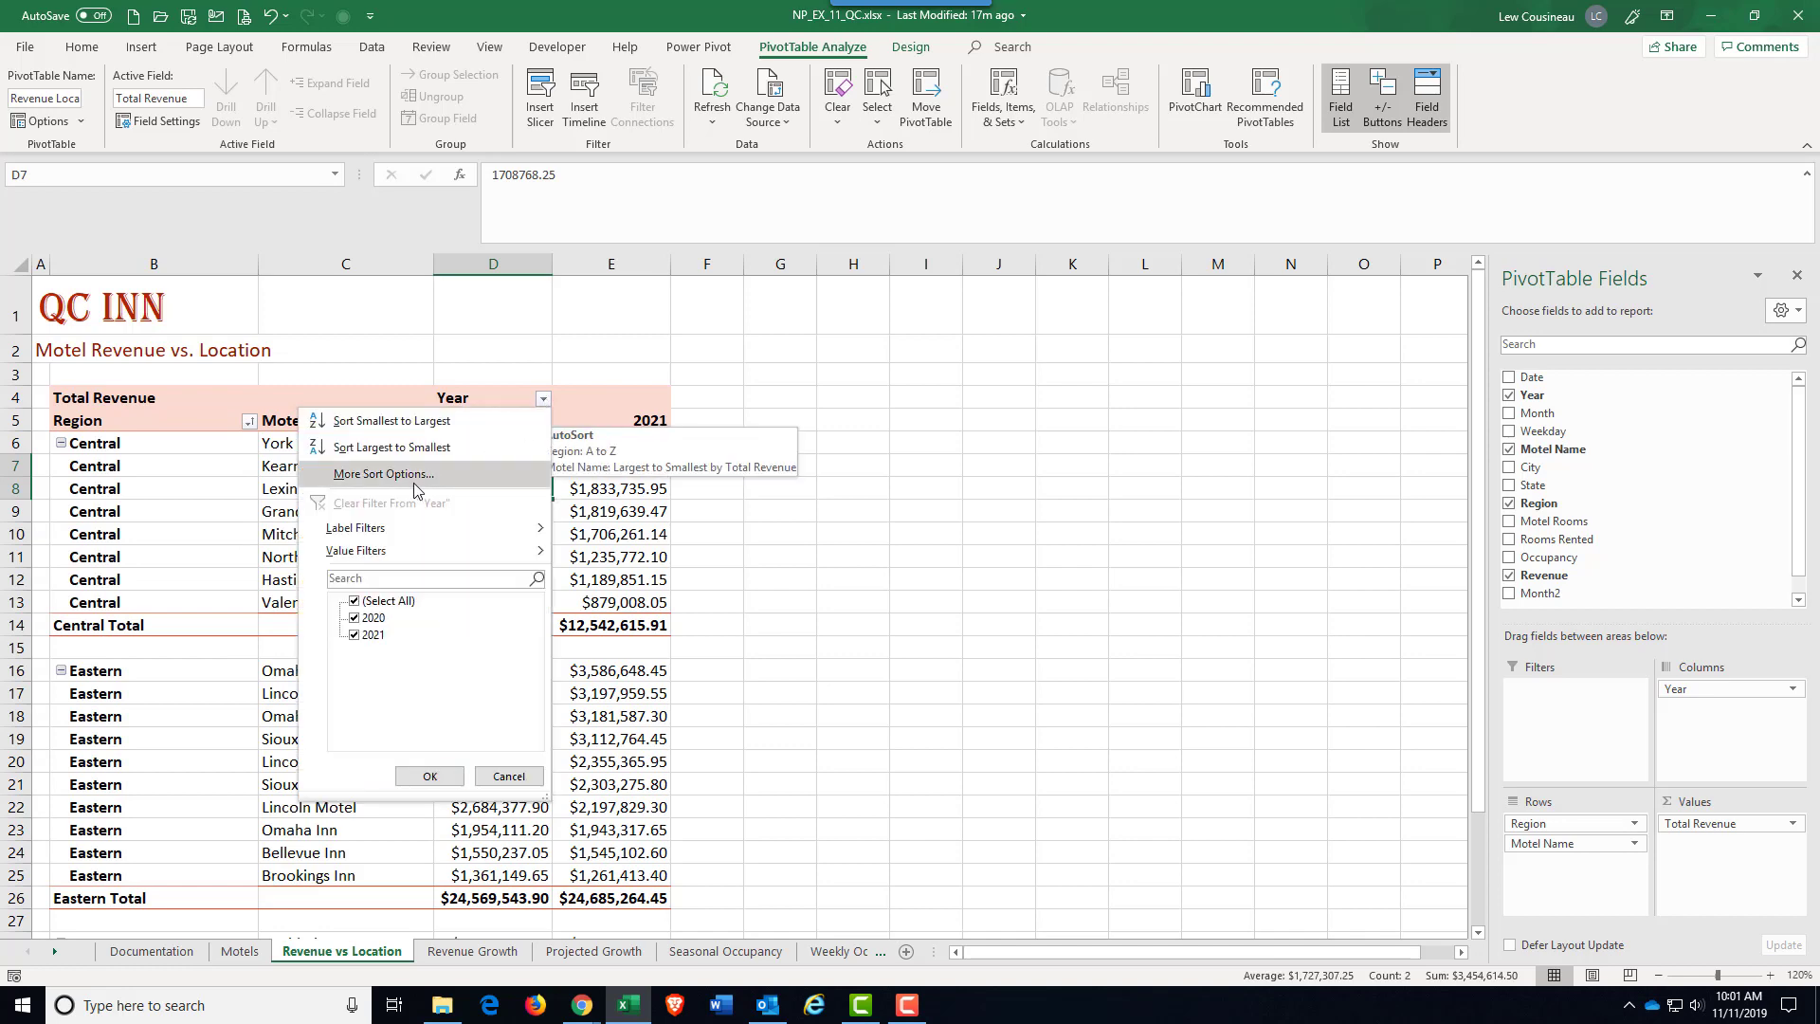
click(354, 620)
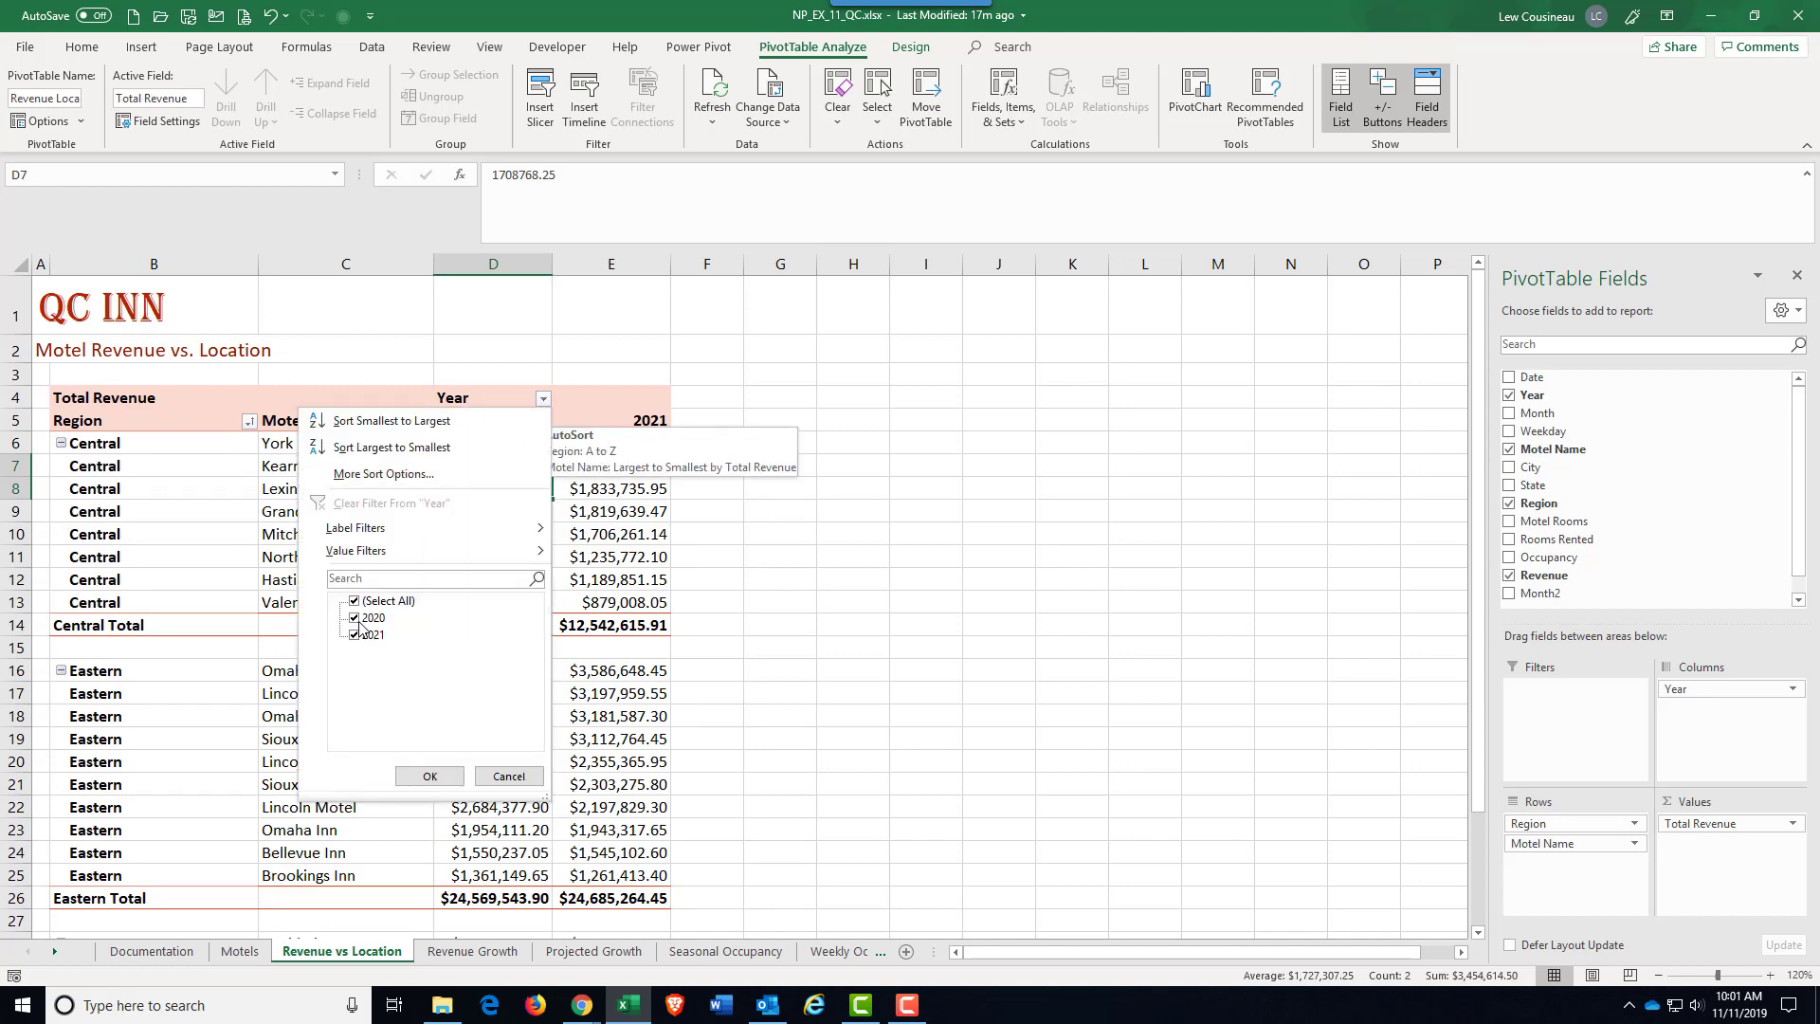
click(429, 776)
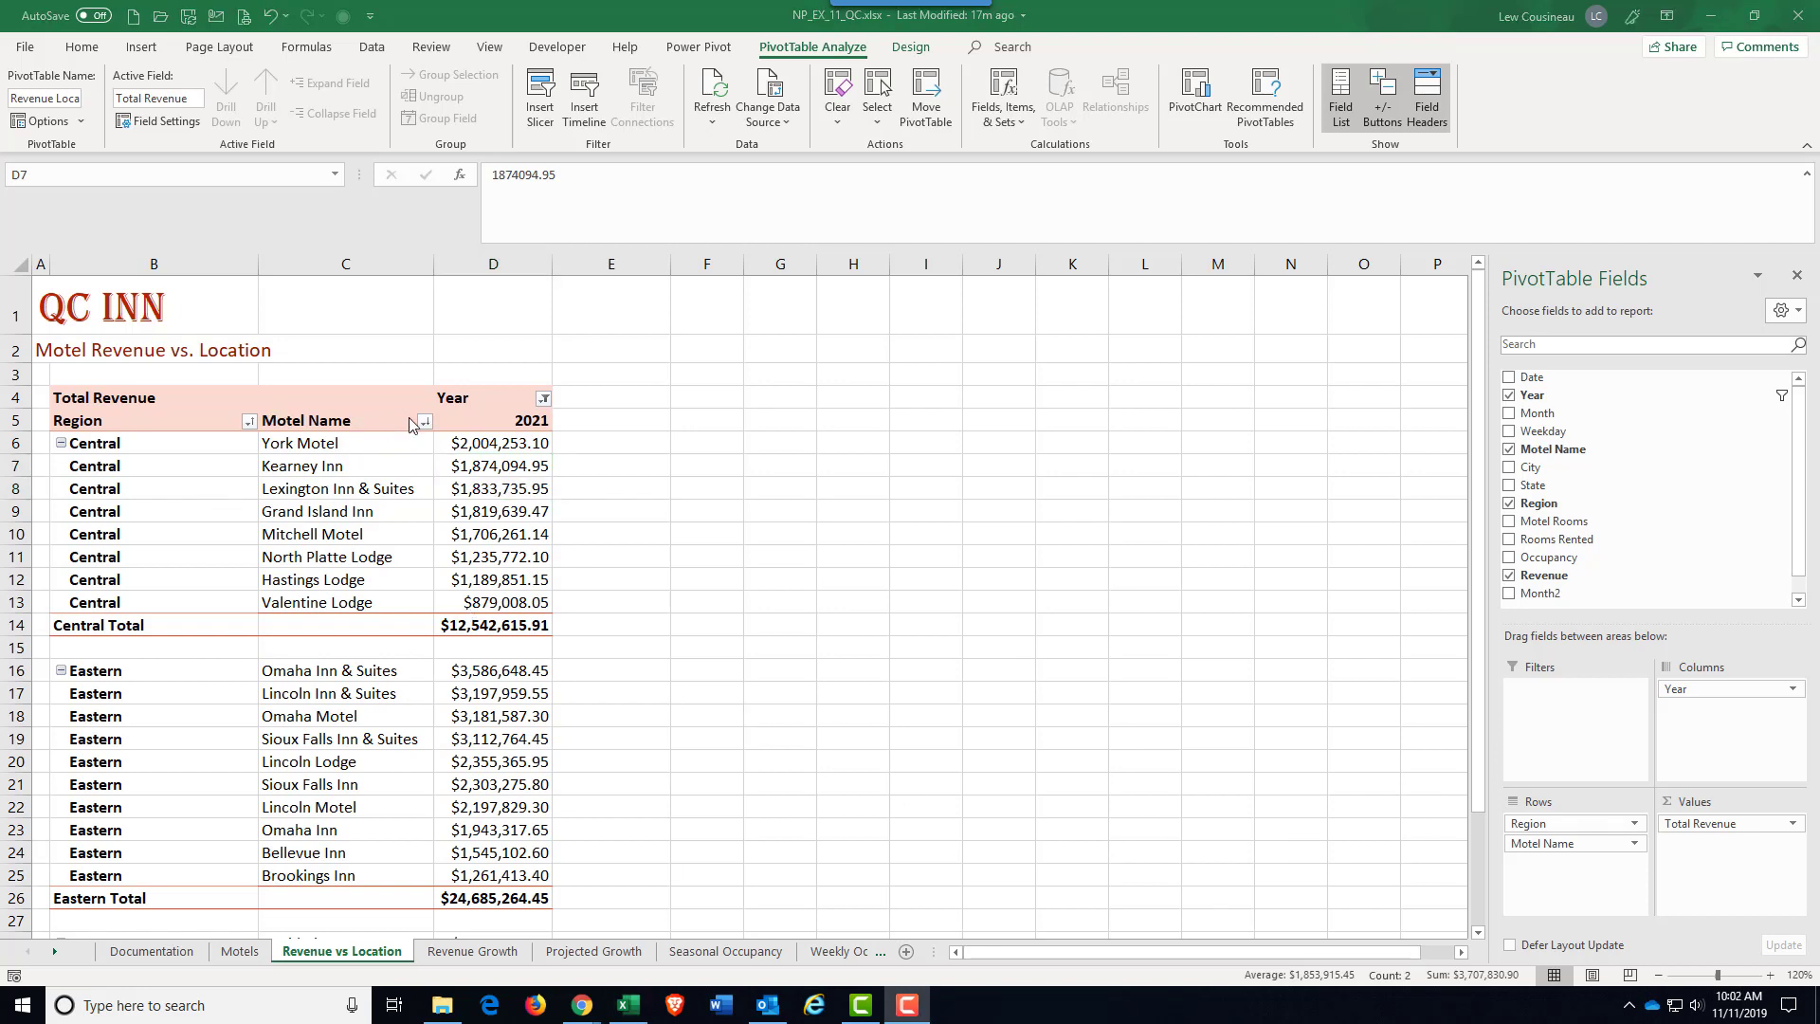
Step: Apply a label filter to Motel Name for names containing "Suites", and clear that filter again
click(425, 421)
mouse_move(289, 574)
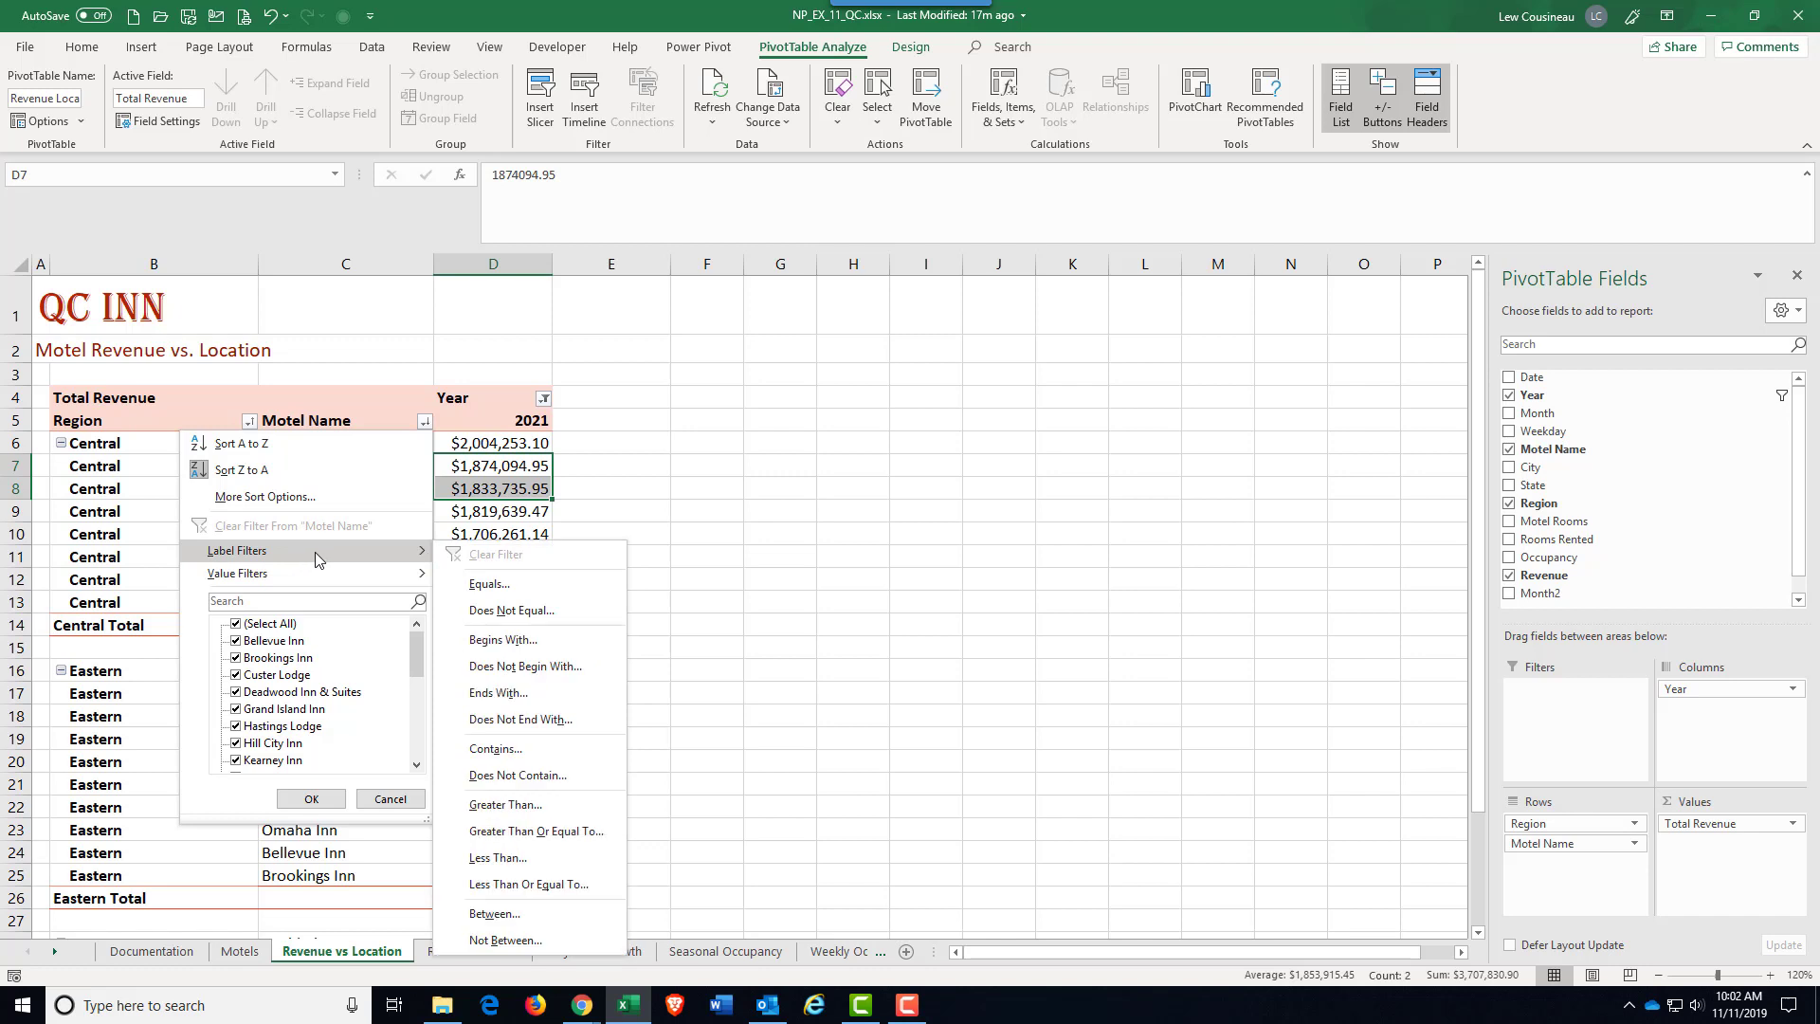
click(509, 763)
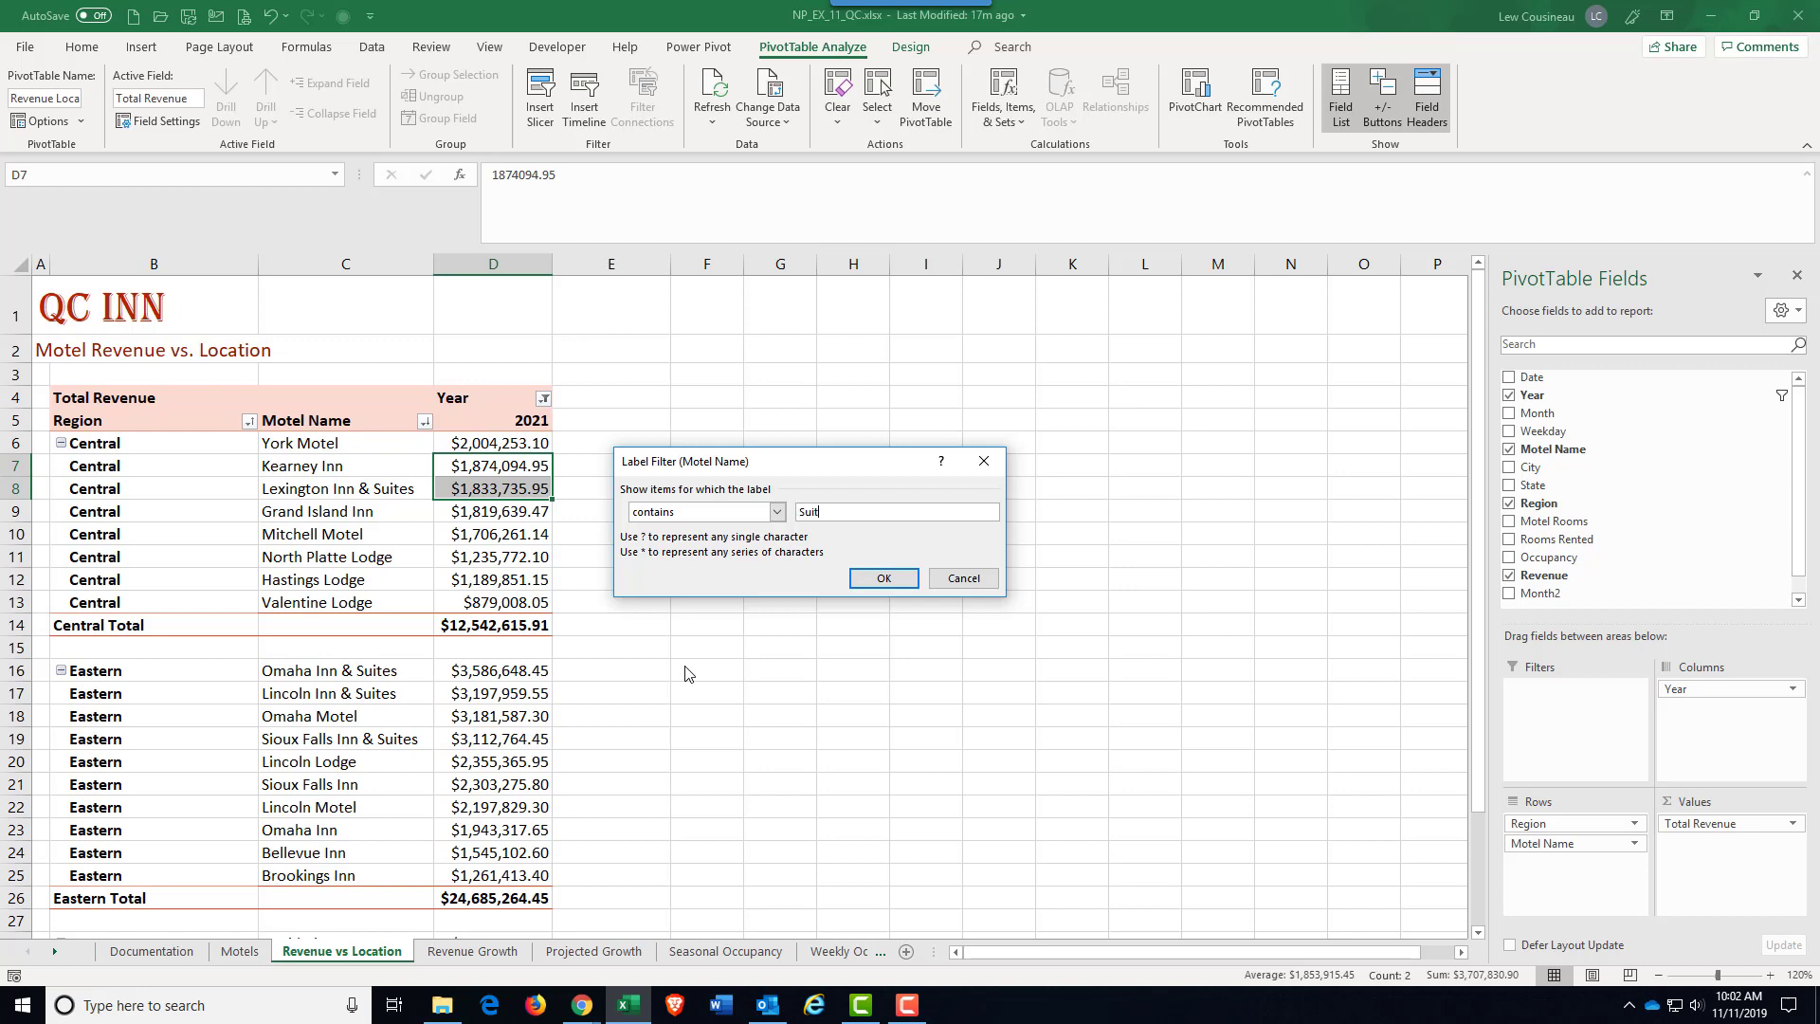
click(882, 579)
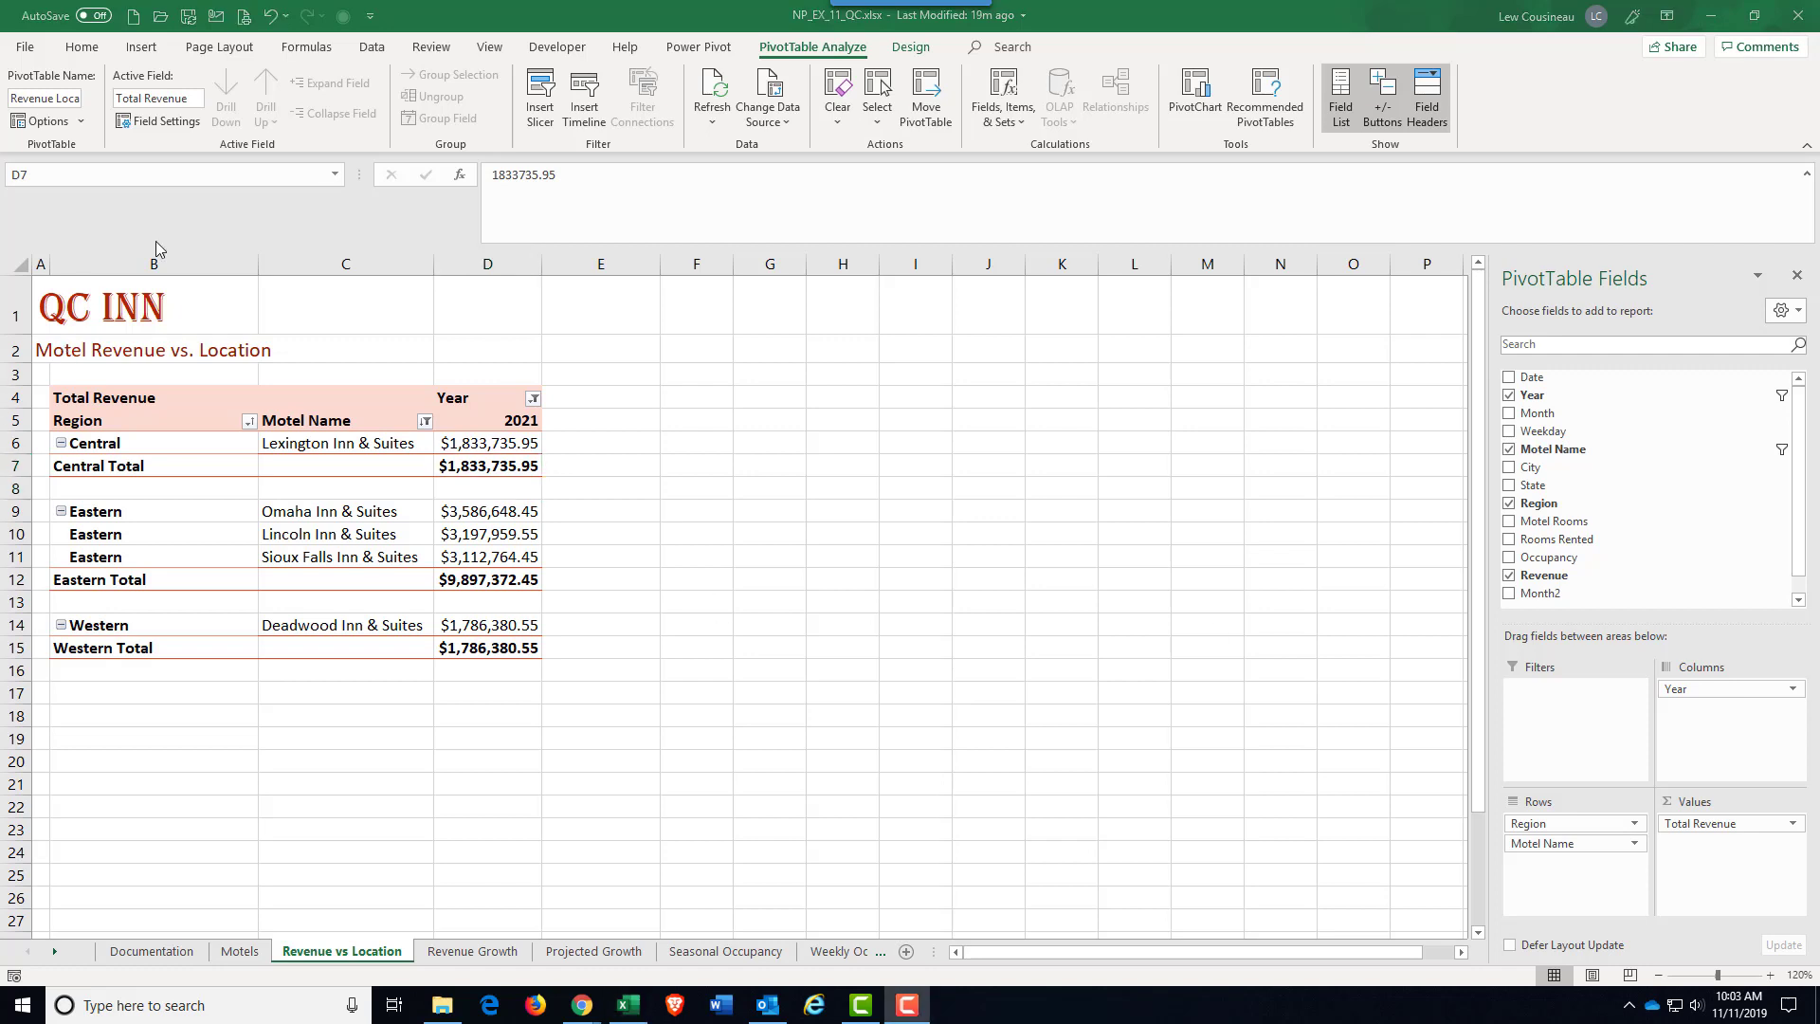
click(424, 422)
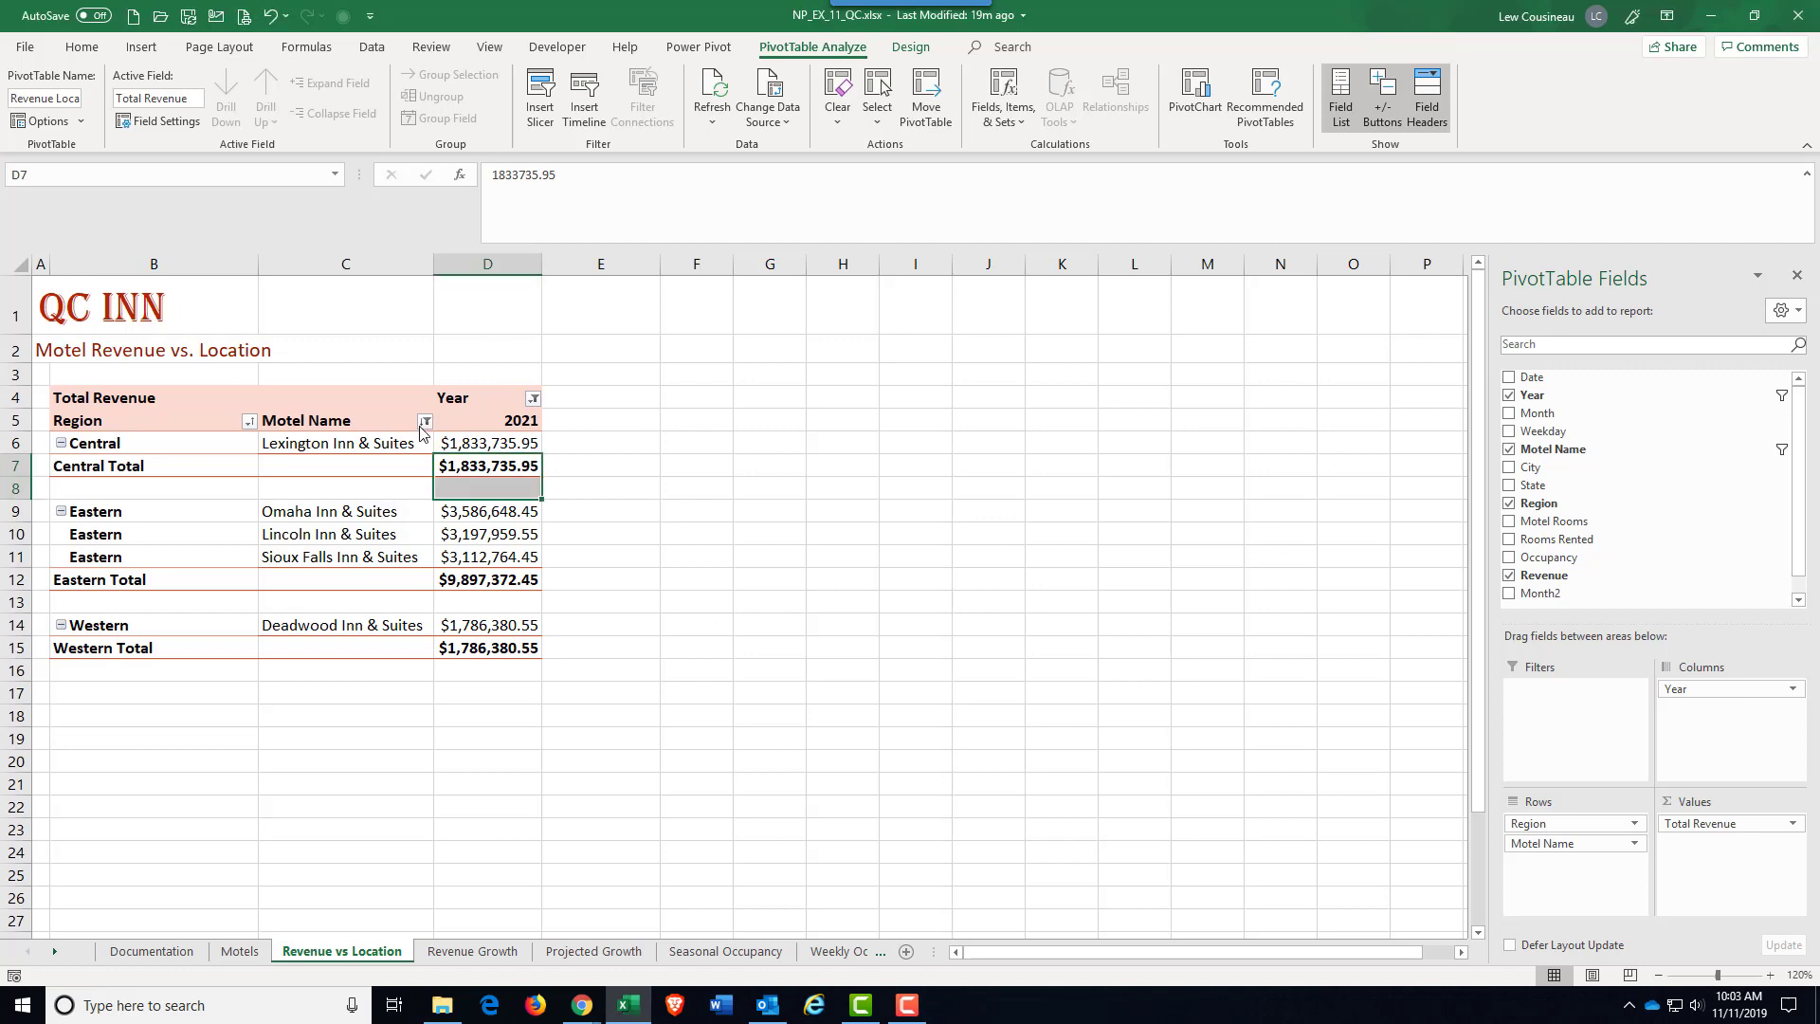
click(361, 528)
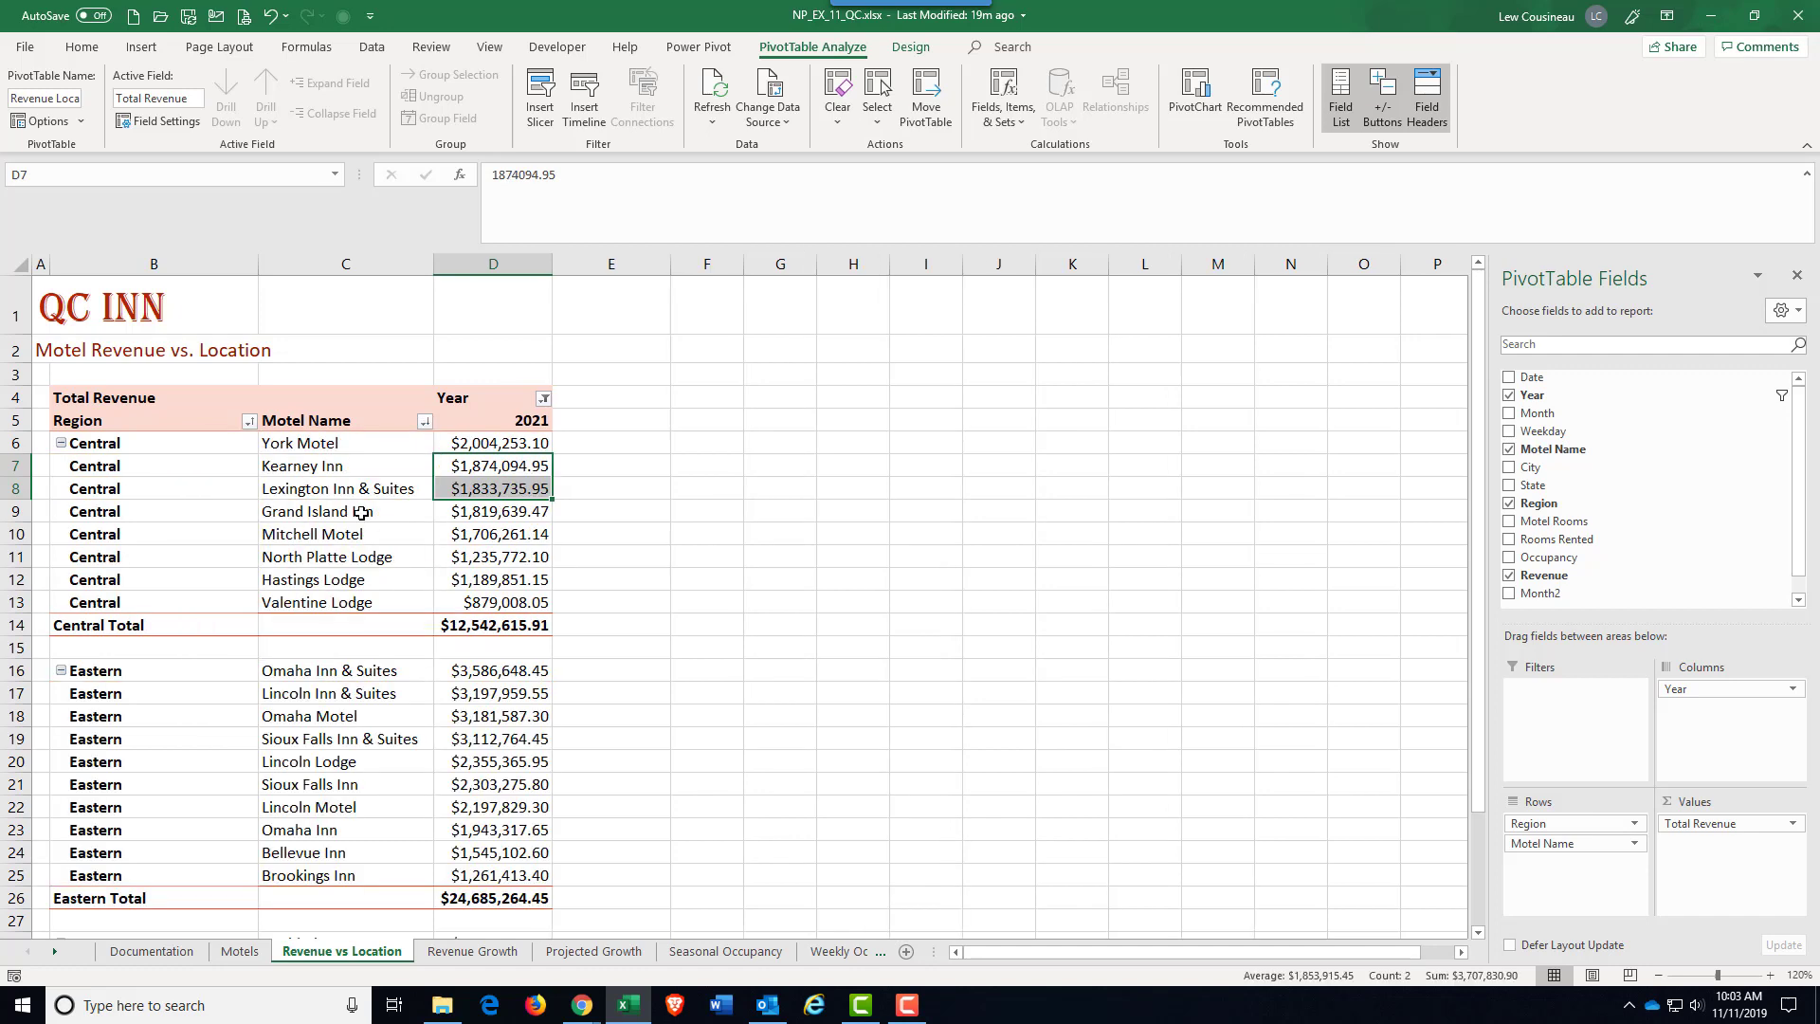
Step: Apply a value filter to Motel Name for Total Revenue greater than or equal to 2000000, and clear it again
click(422, 422)
mouse_move(341, 567)
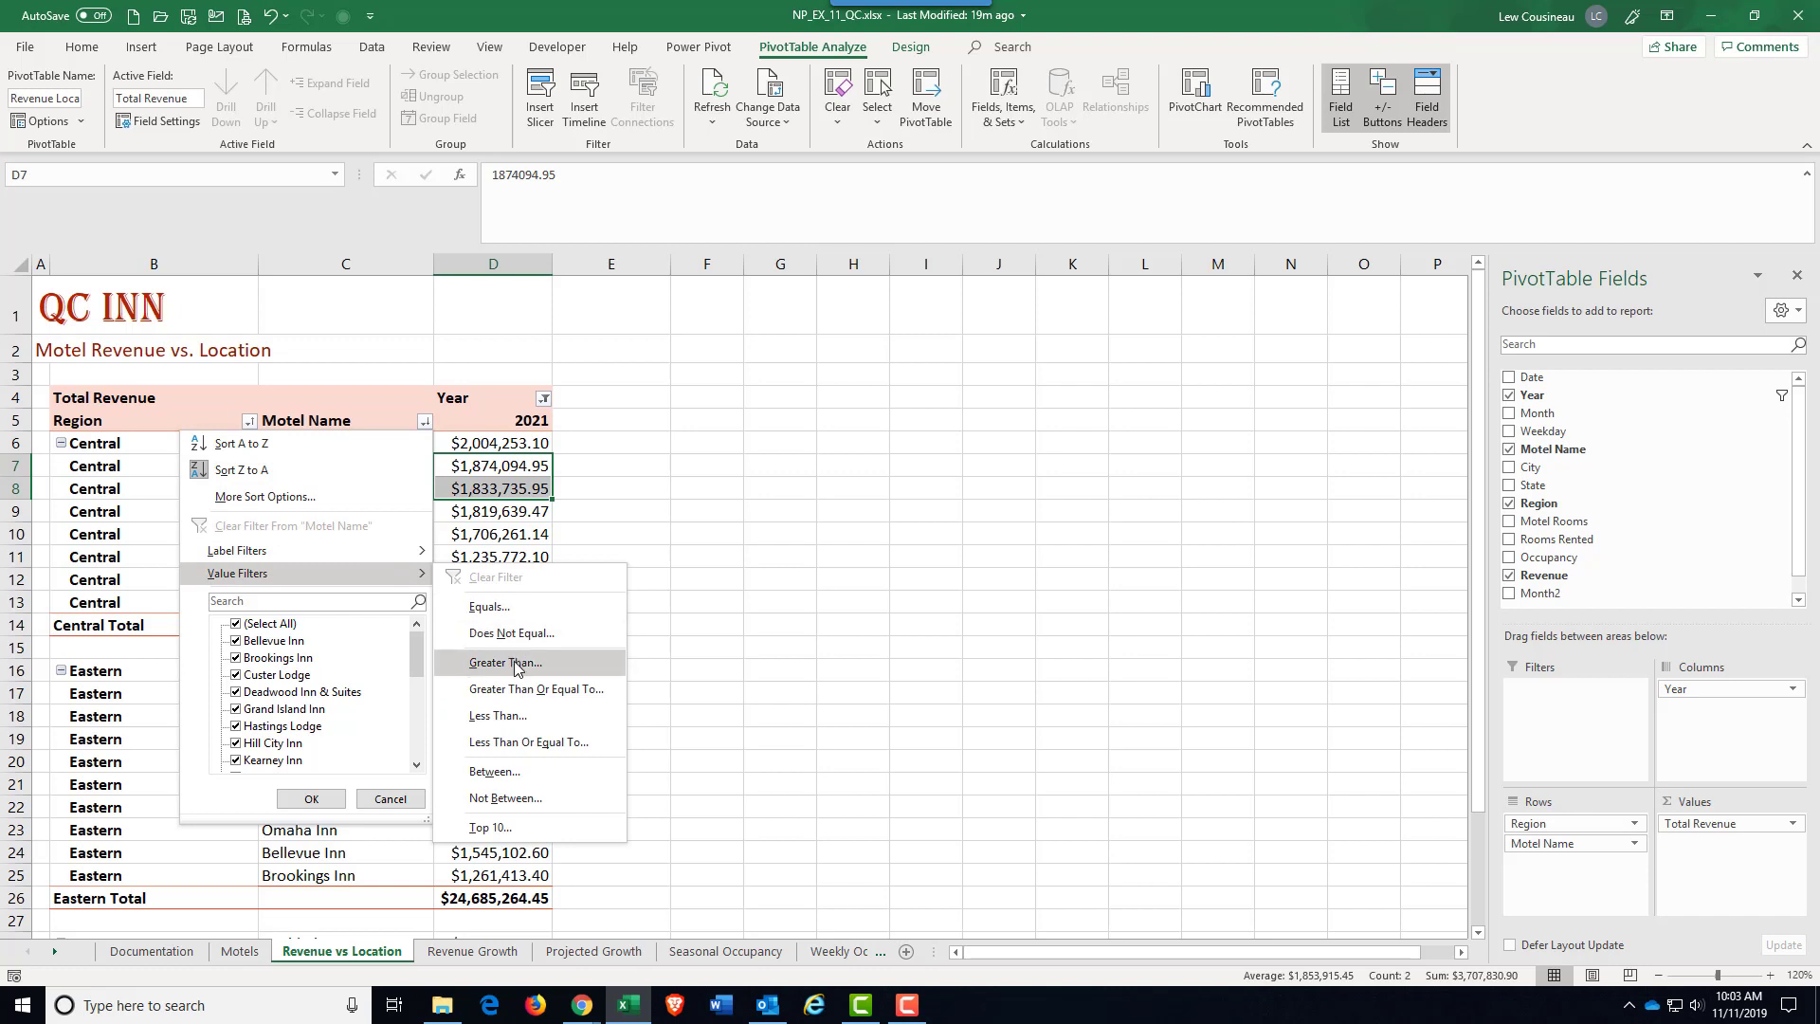
click(523, 692)
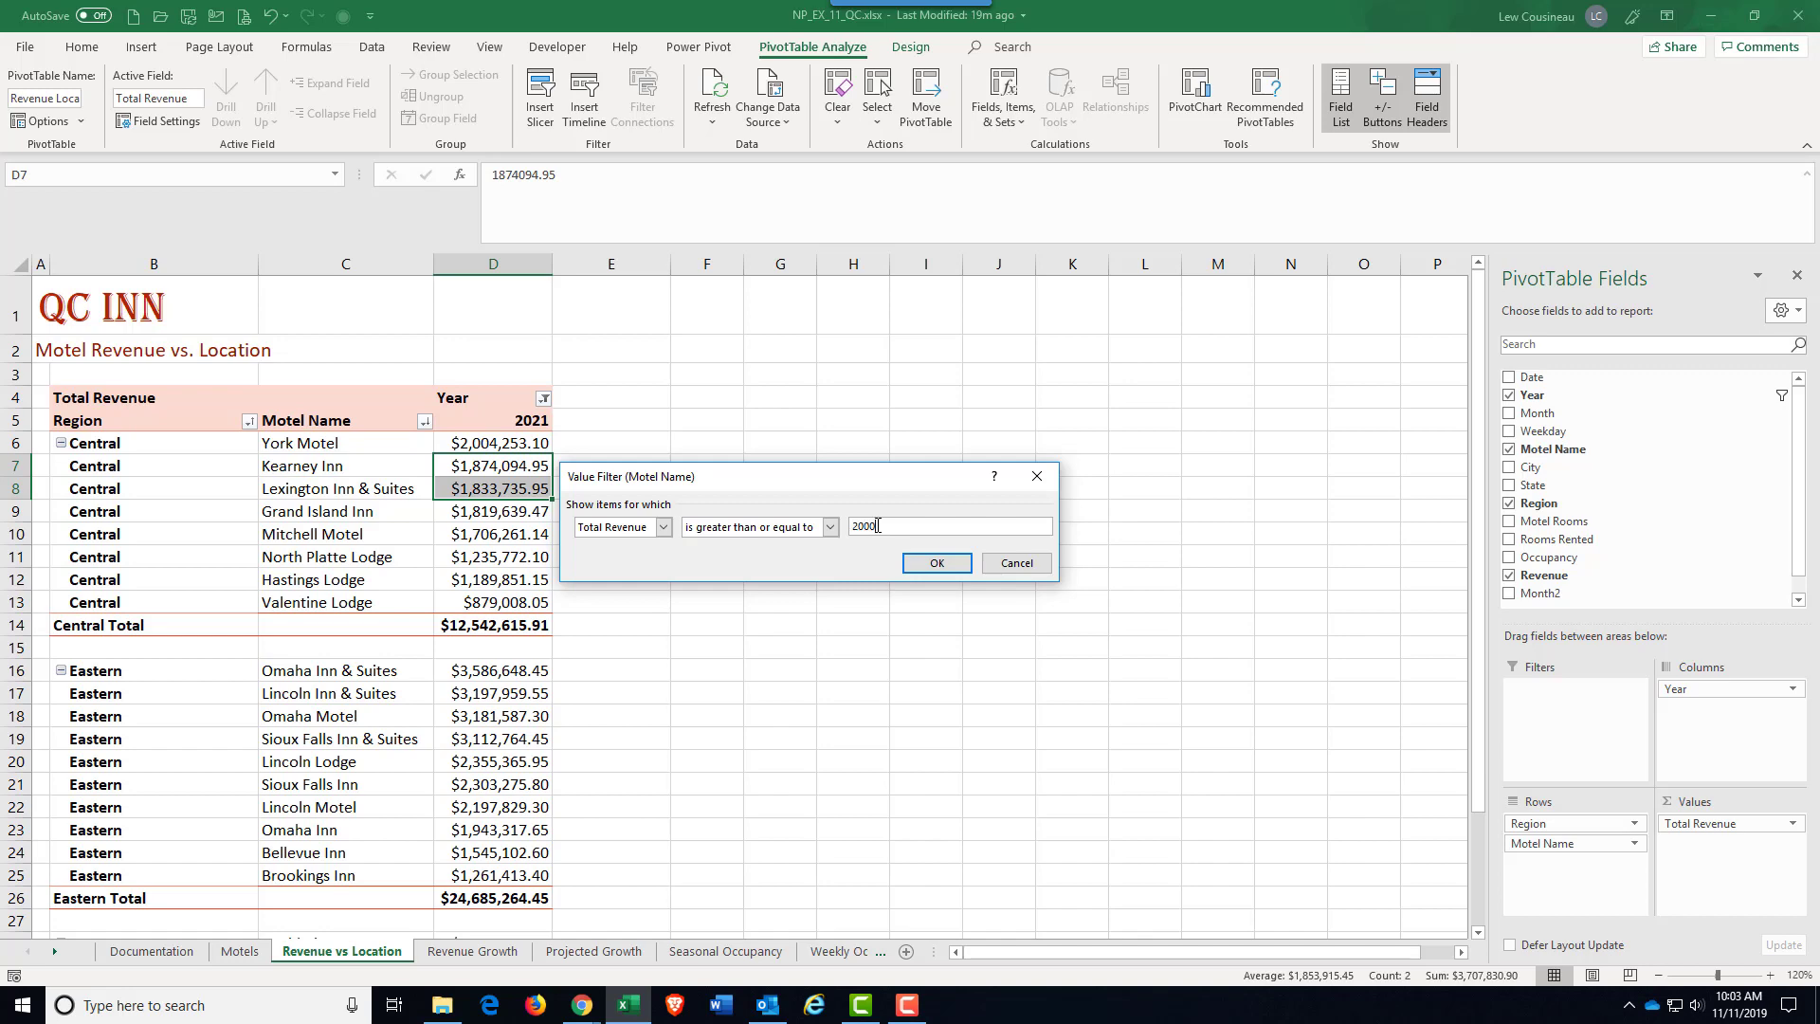
click(936, 563)
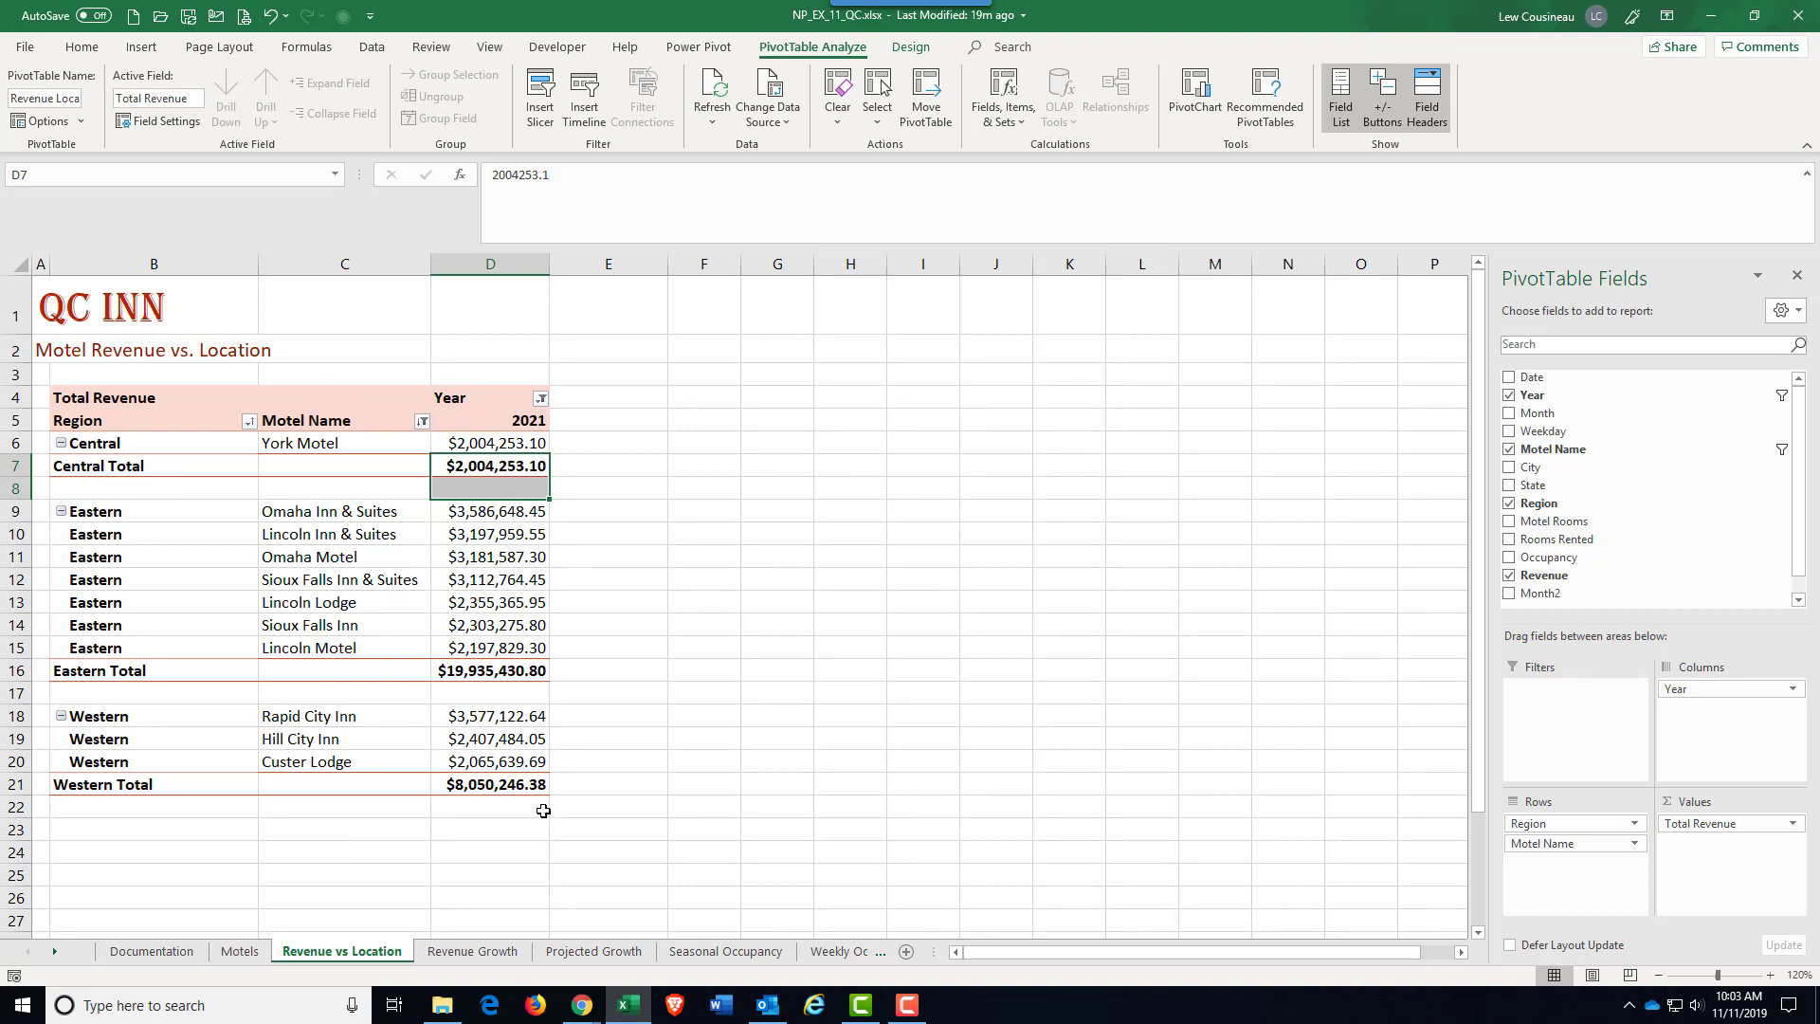
click(422, 421)
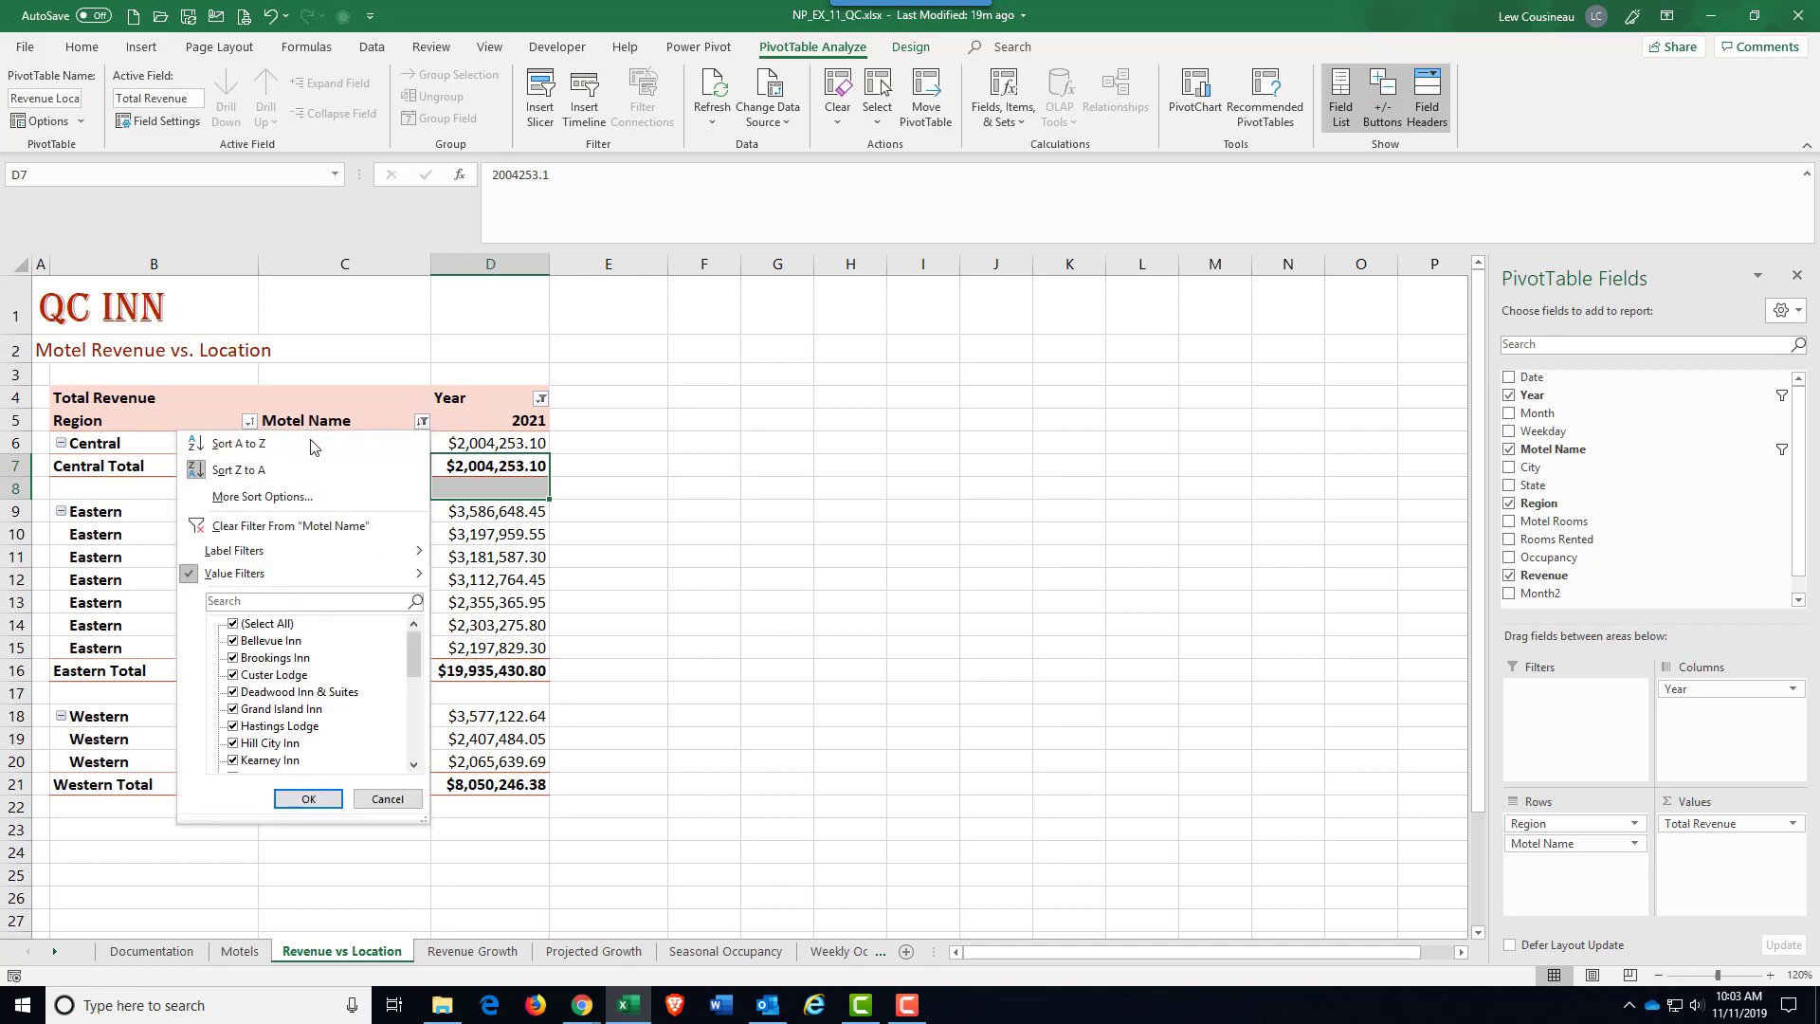
click(262, 528)
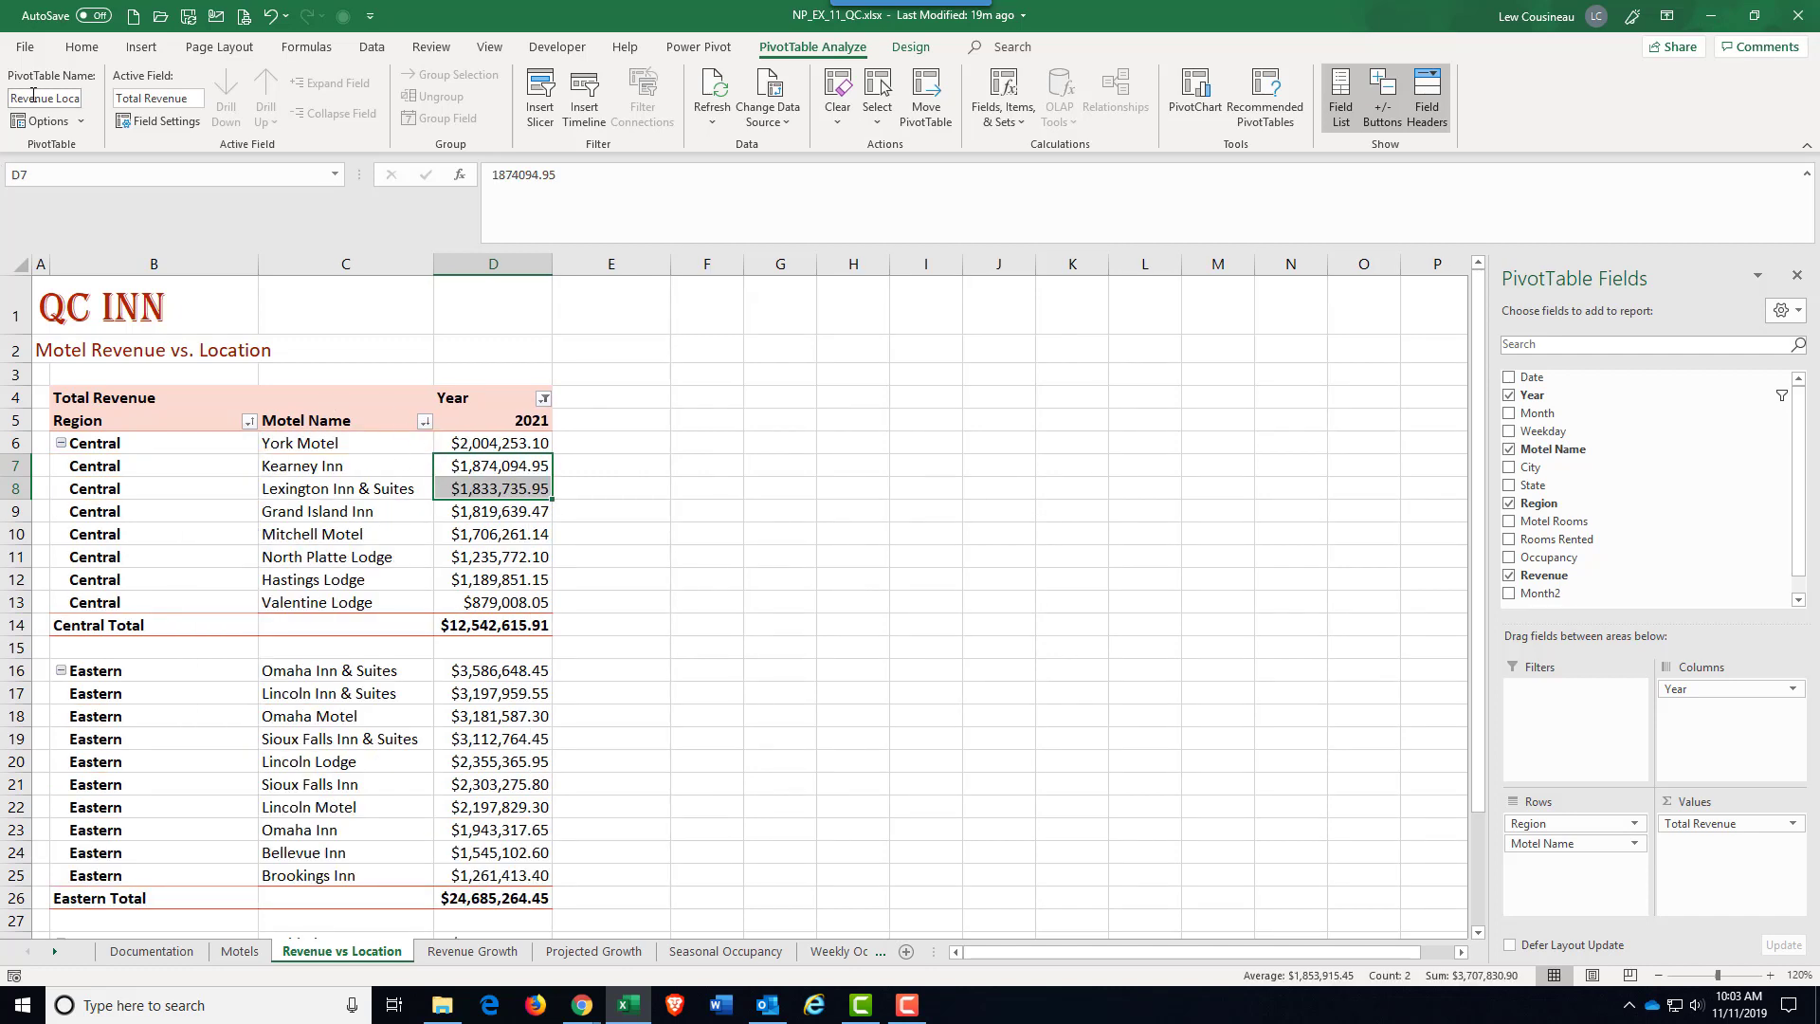
Step: Enable multiple filters per field in the options of the Revenue Location PivotTable
click(35, 122)
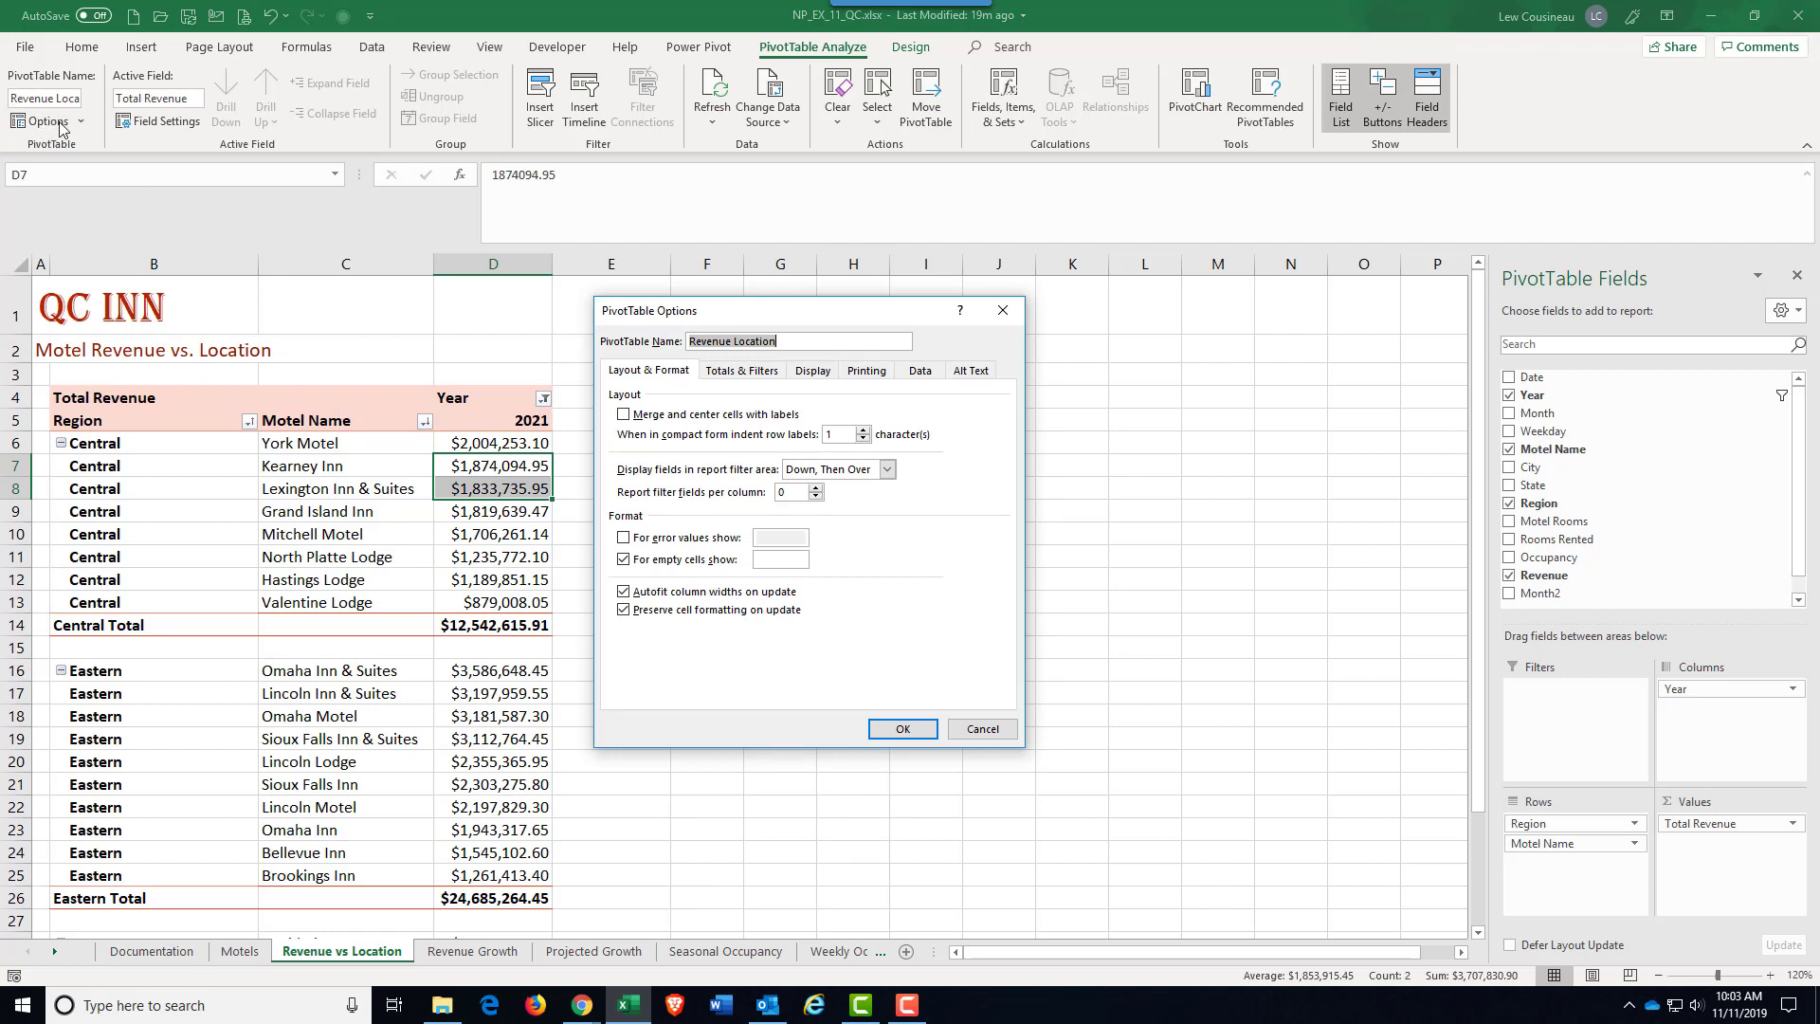
click(759, 377)
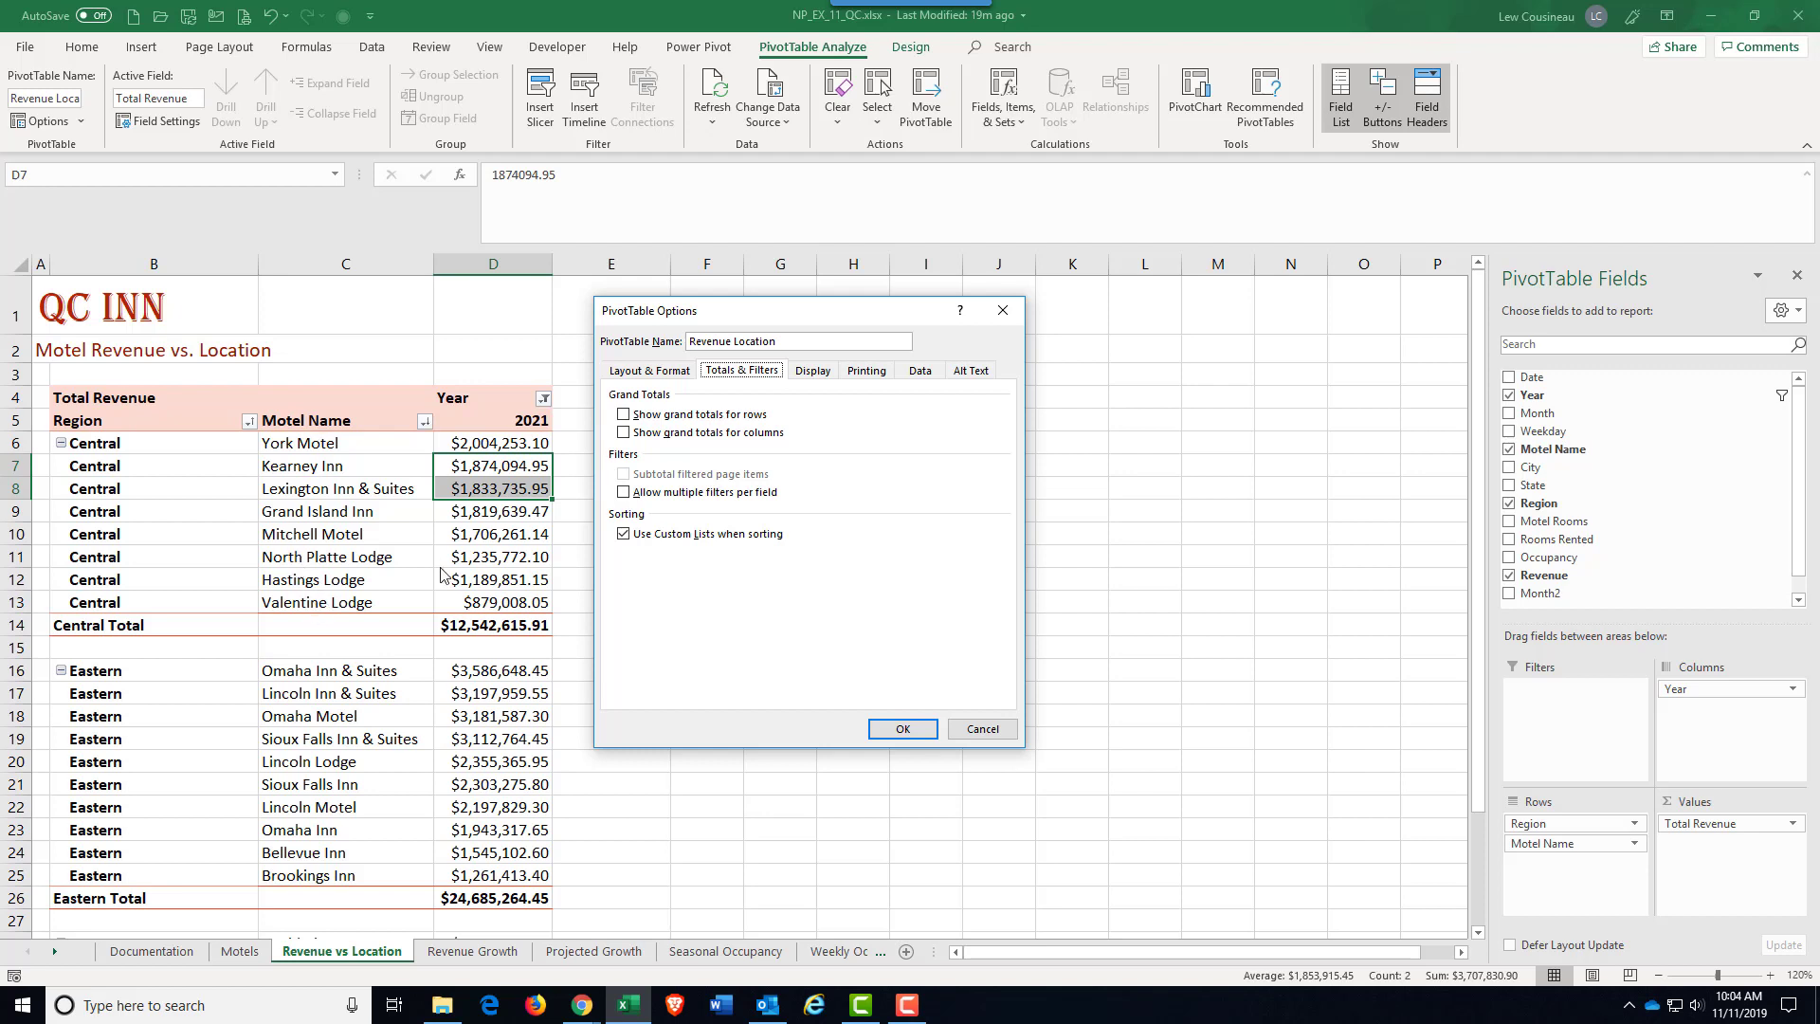
click(625, 492)
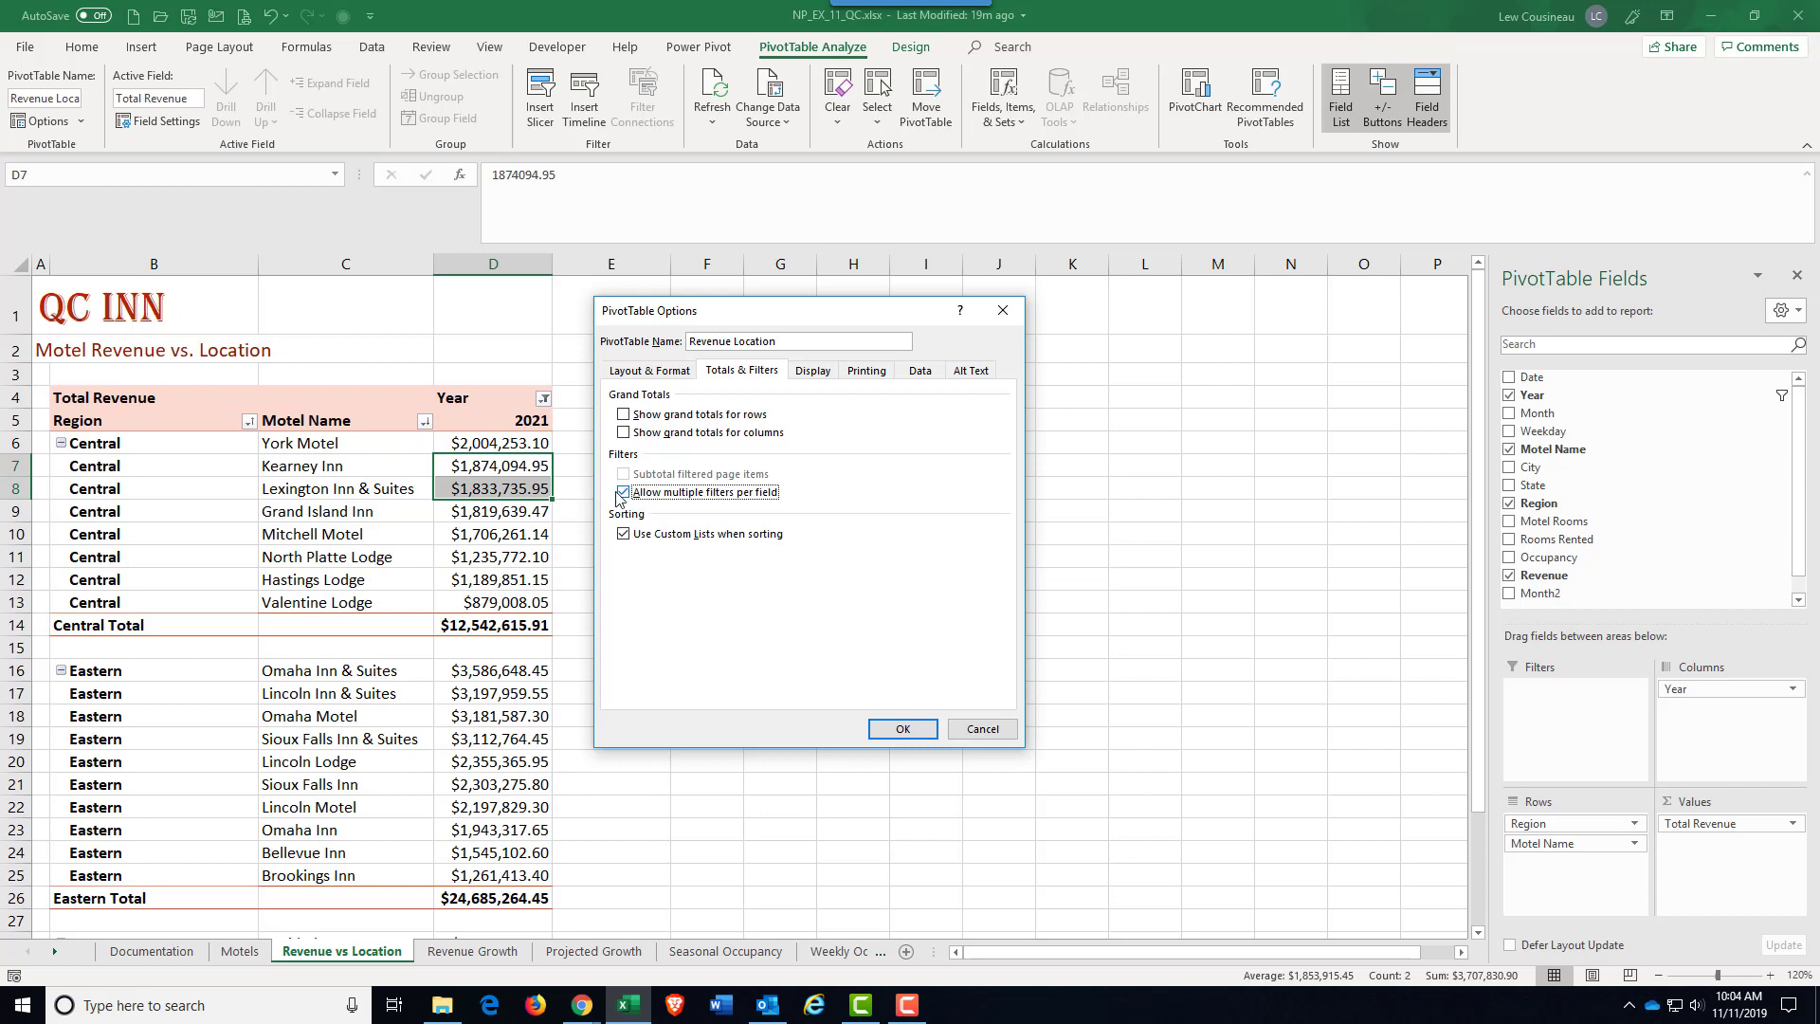
click(896, 729)
Step: Apply a label filter to Motel Name for names containing "Suites"
click(424, 418)
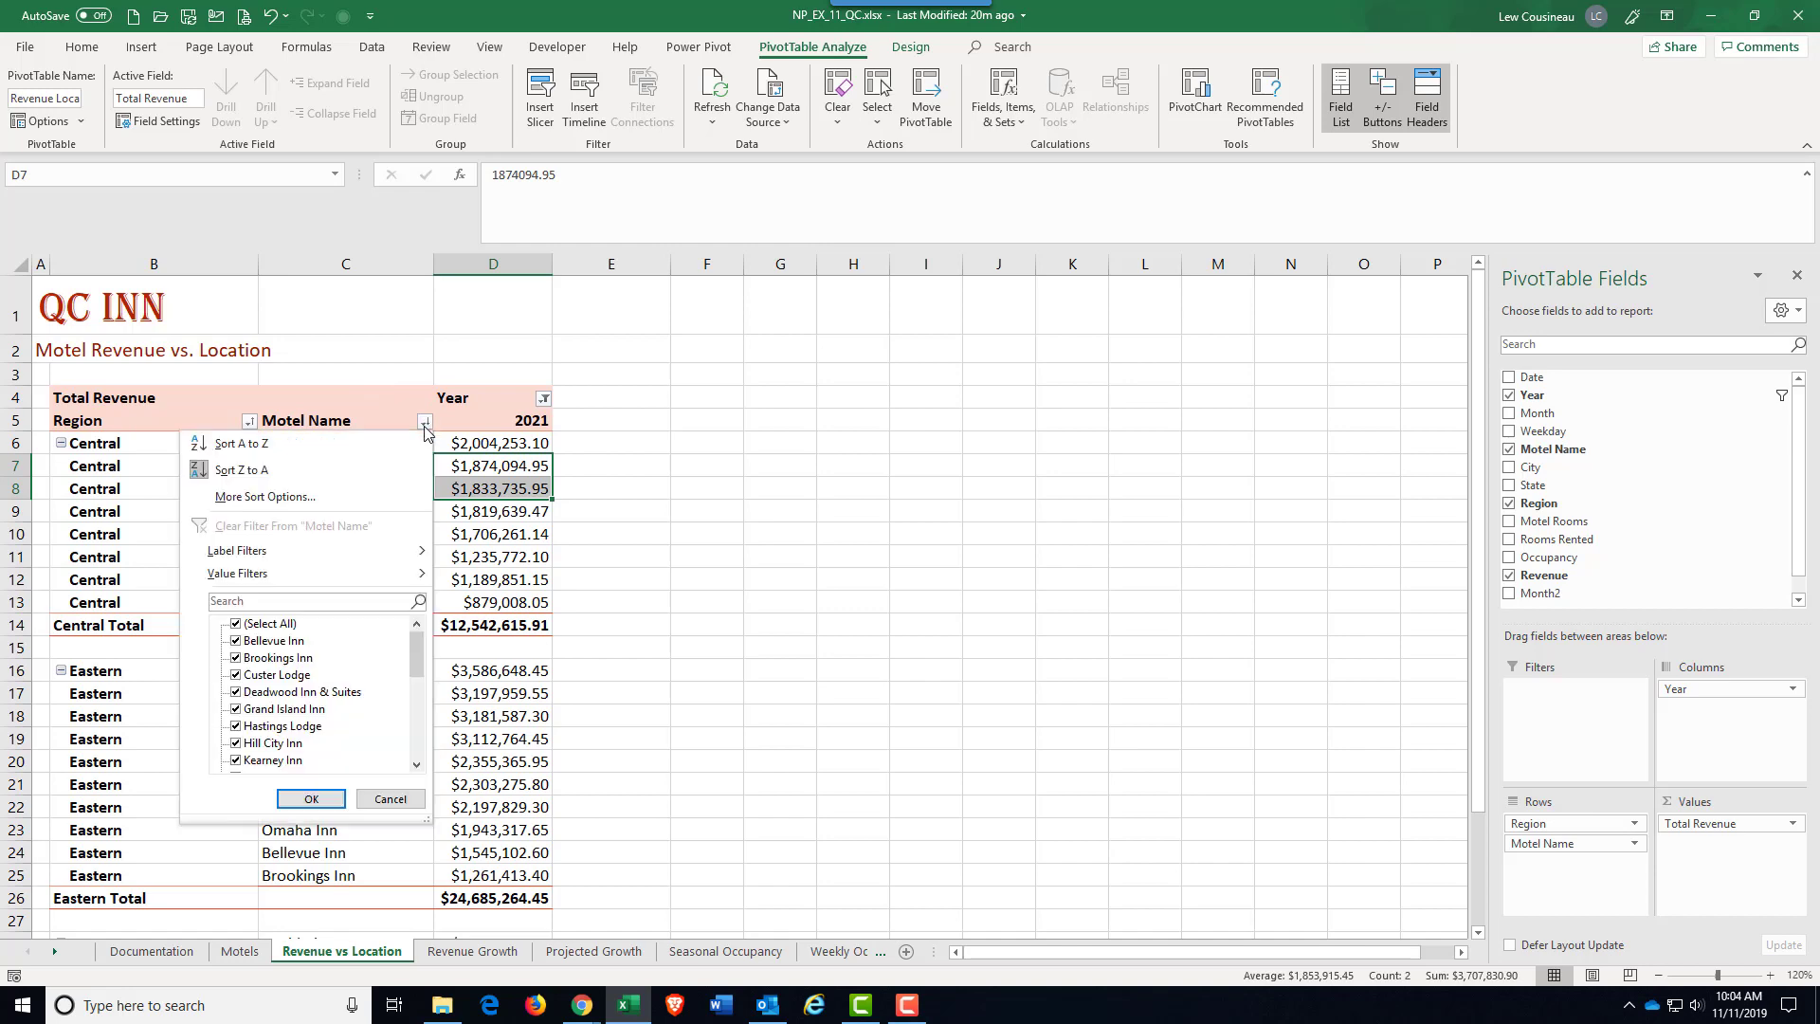
mouse_move(417, 552)
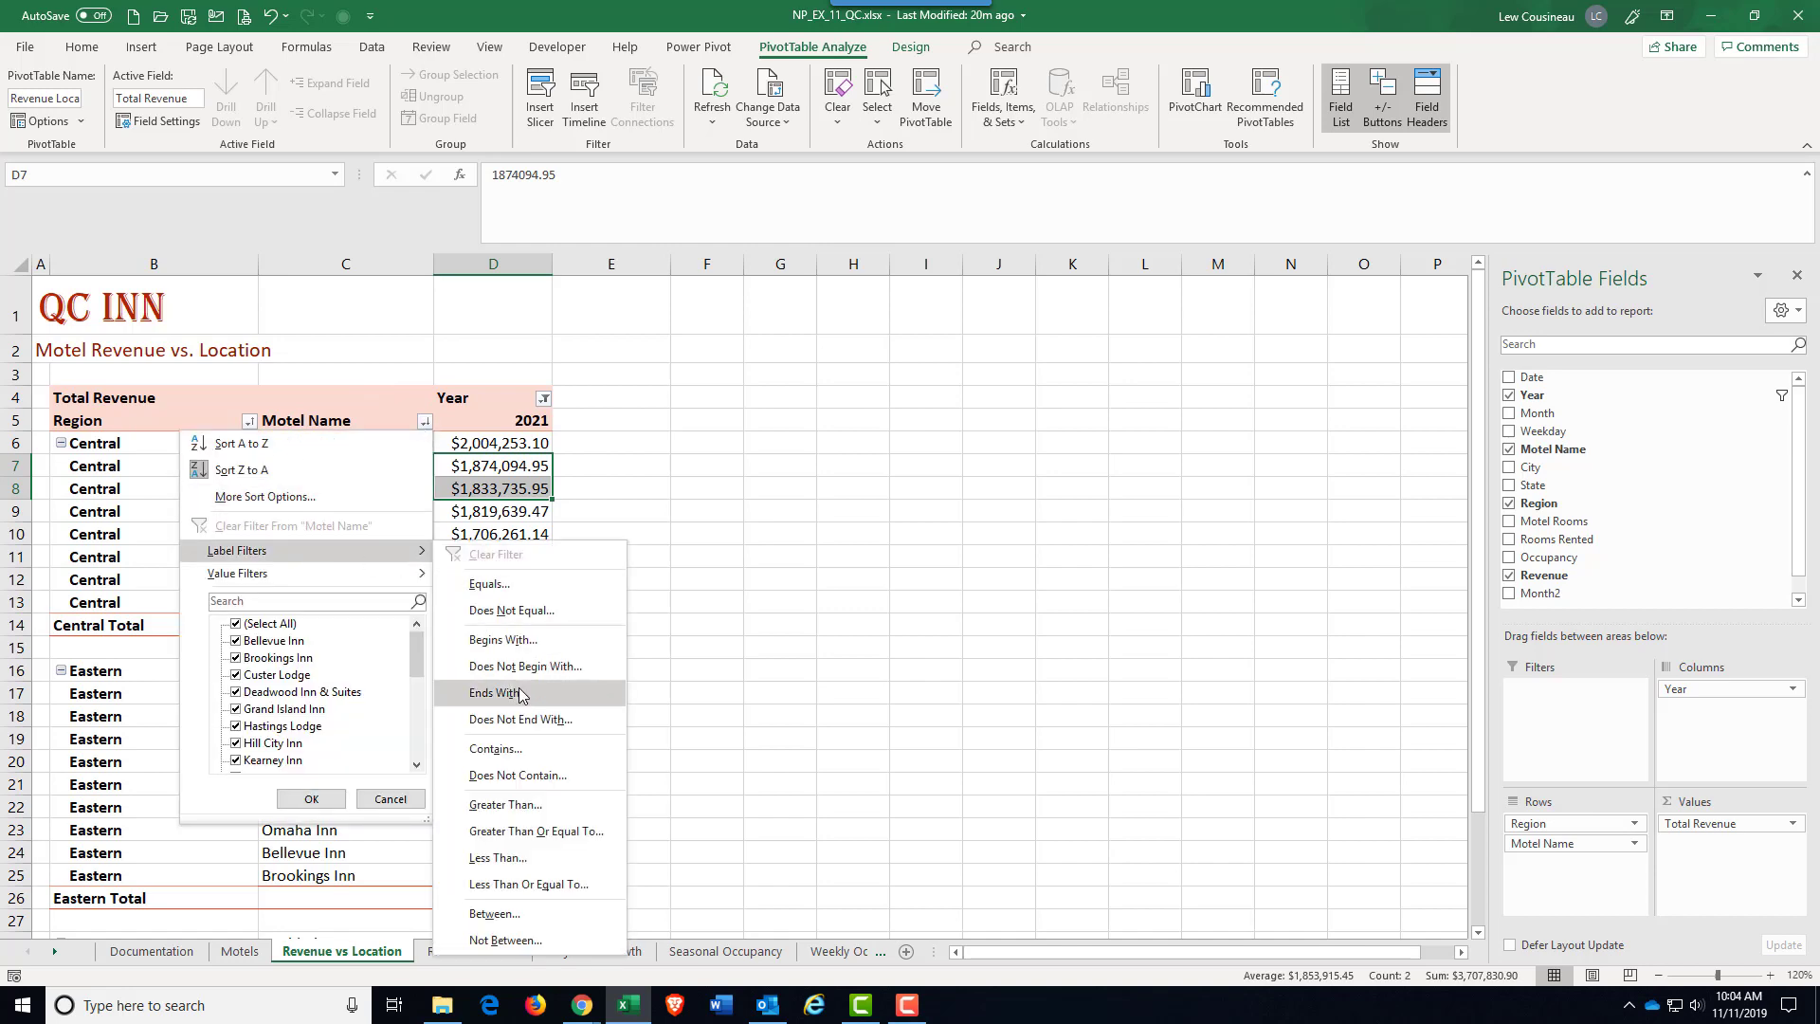
click(493, 749)
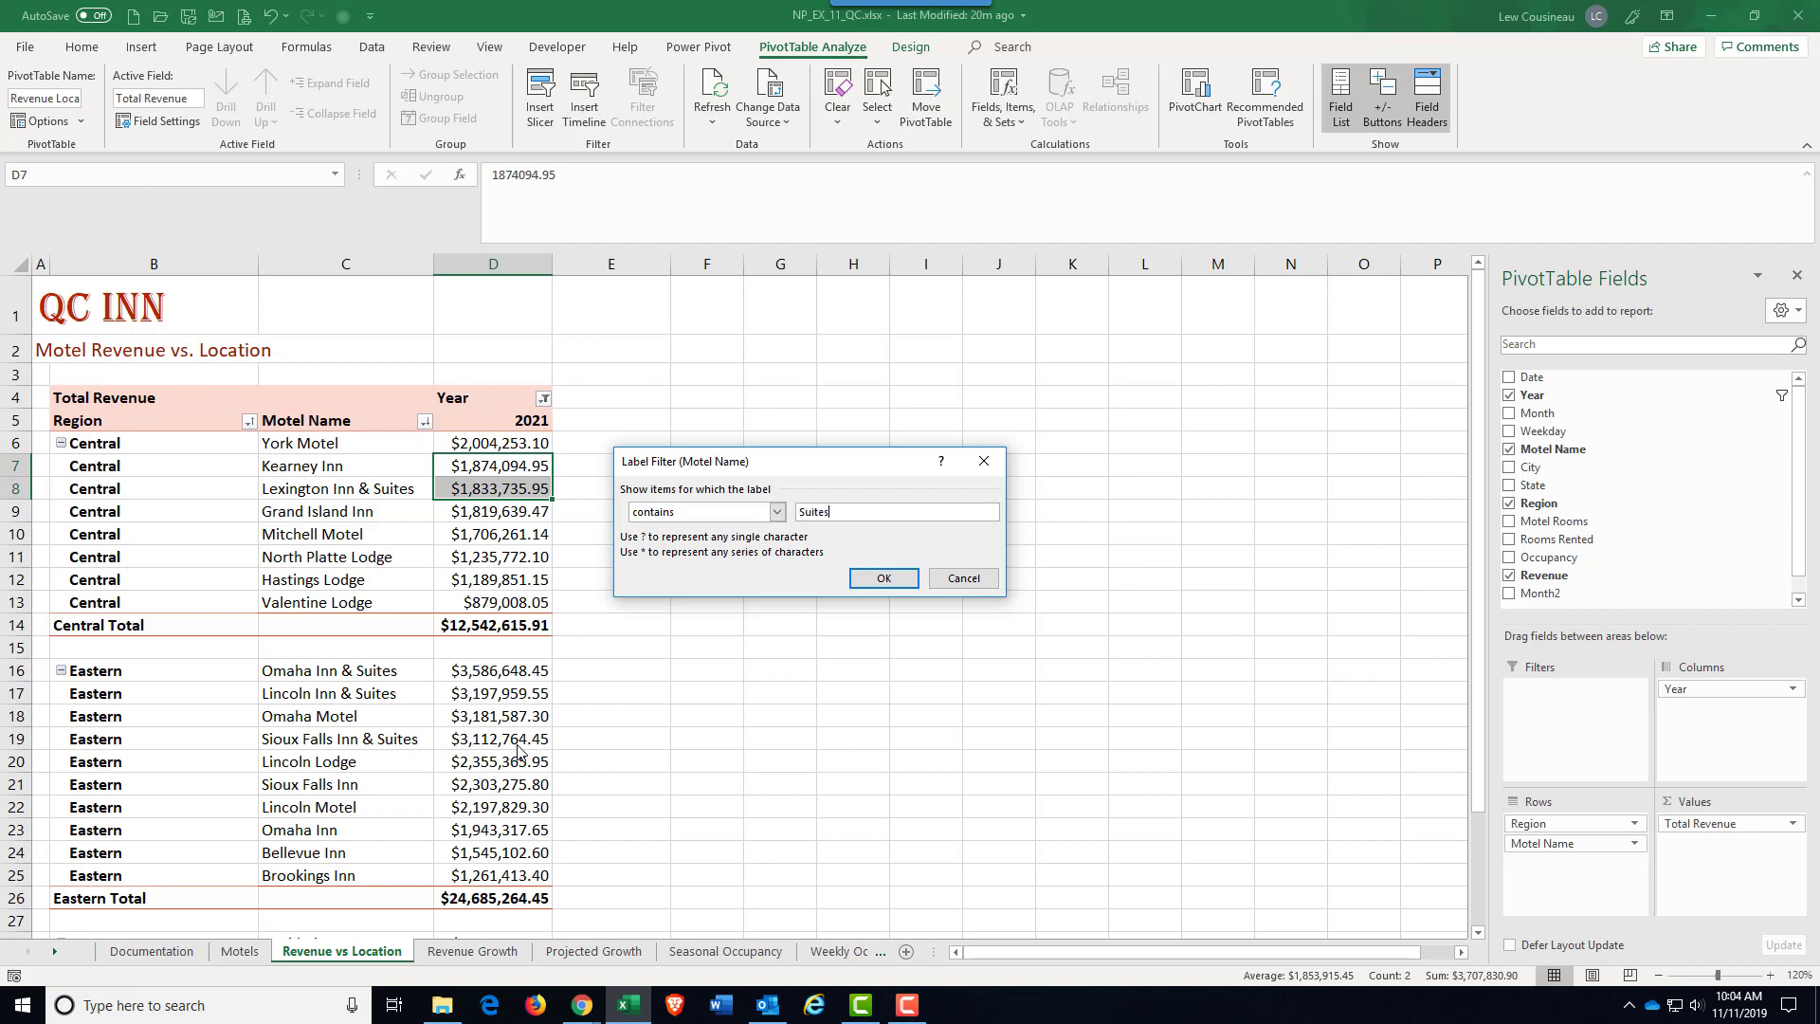
click(868, 579)
Step: Add a value filter to Motel Name for Total Revenue greater than 2000000
click(425, 422)
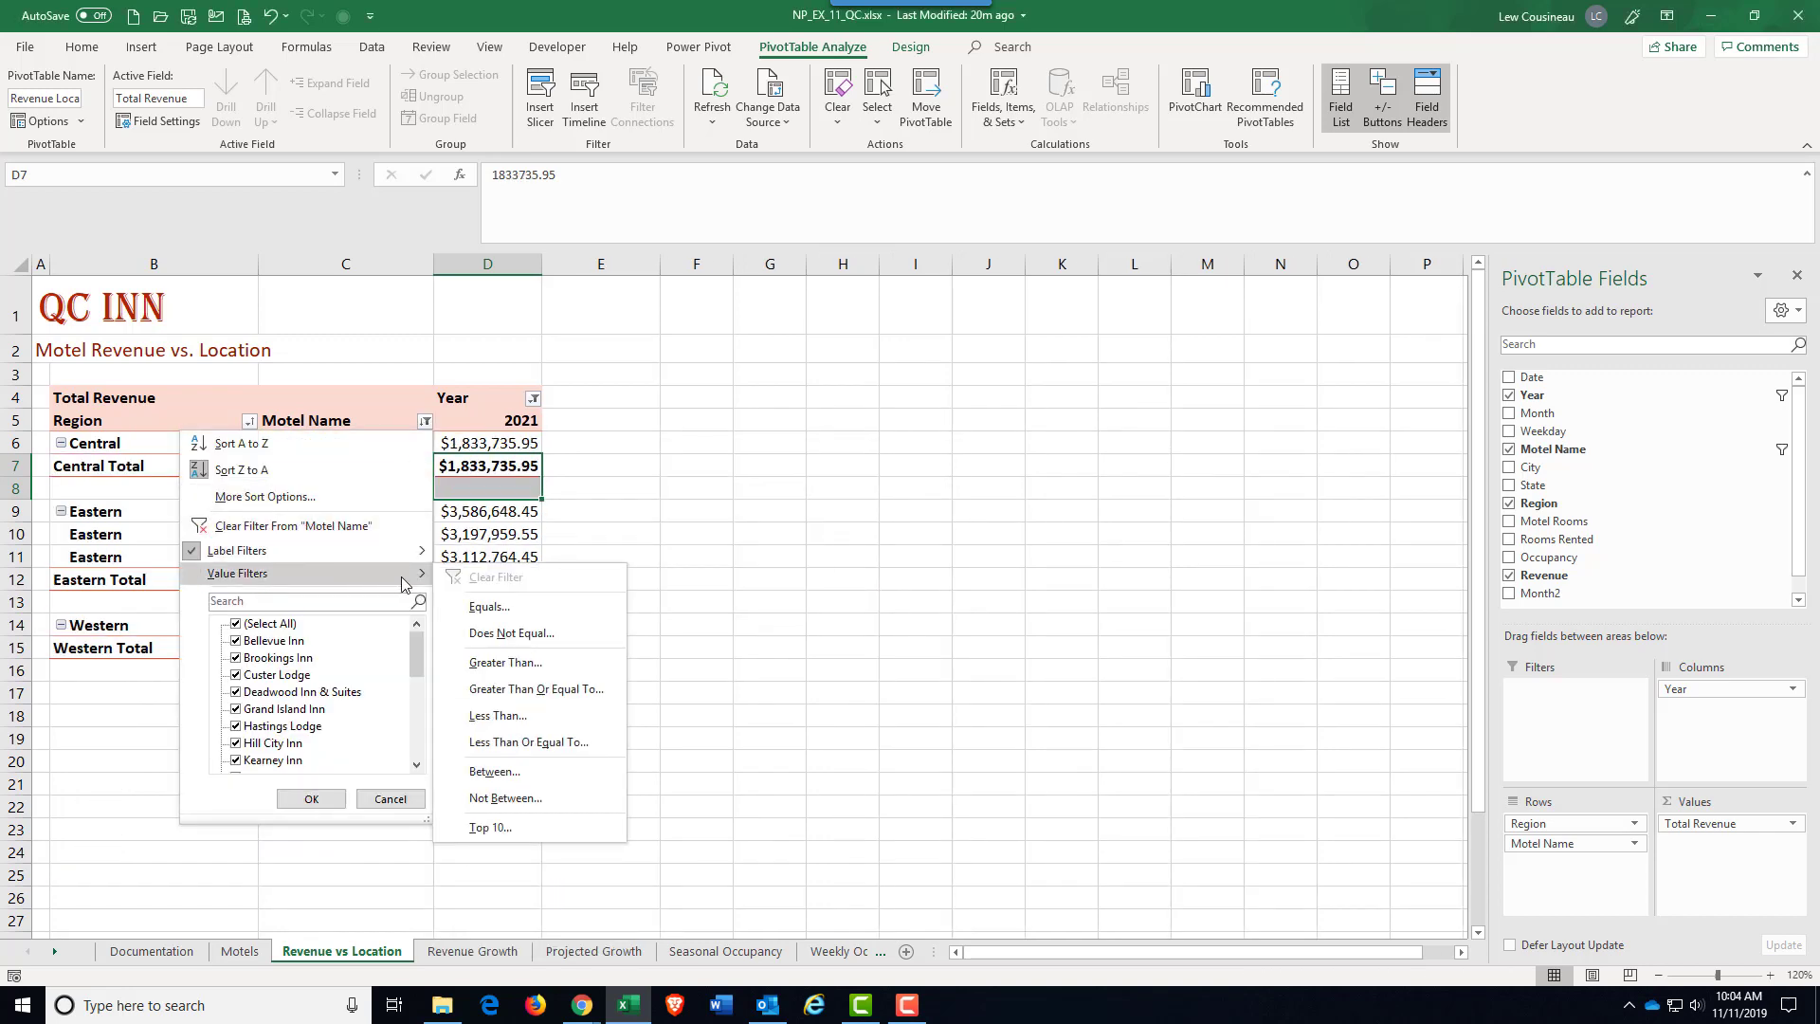
click(484, 670)
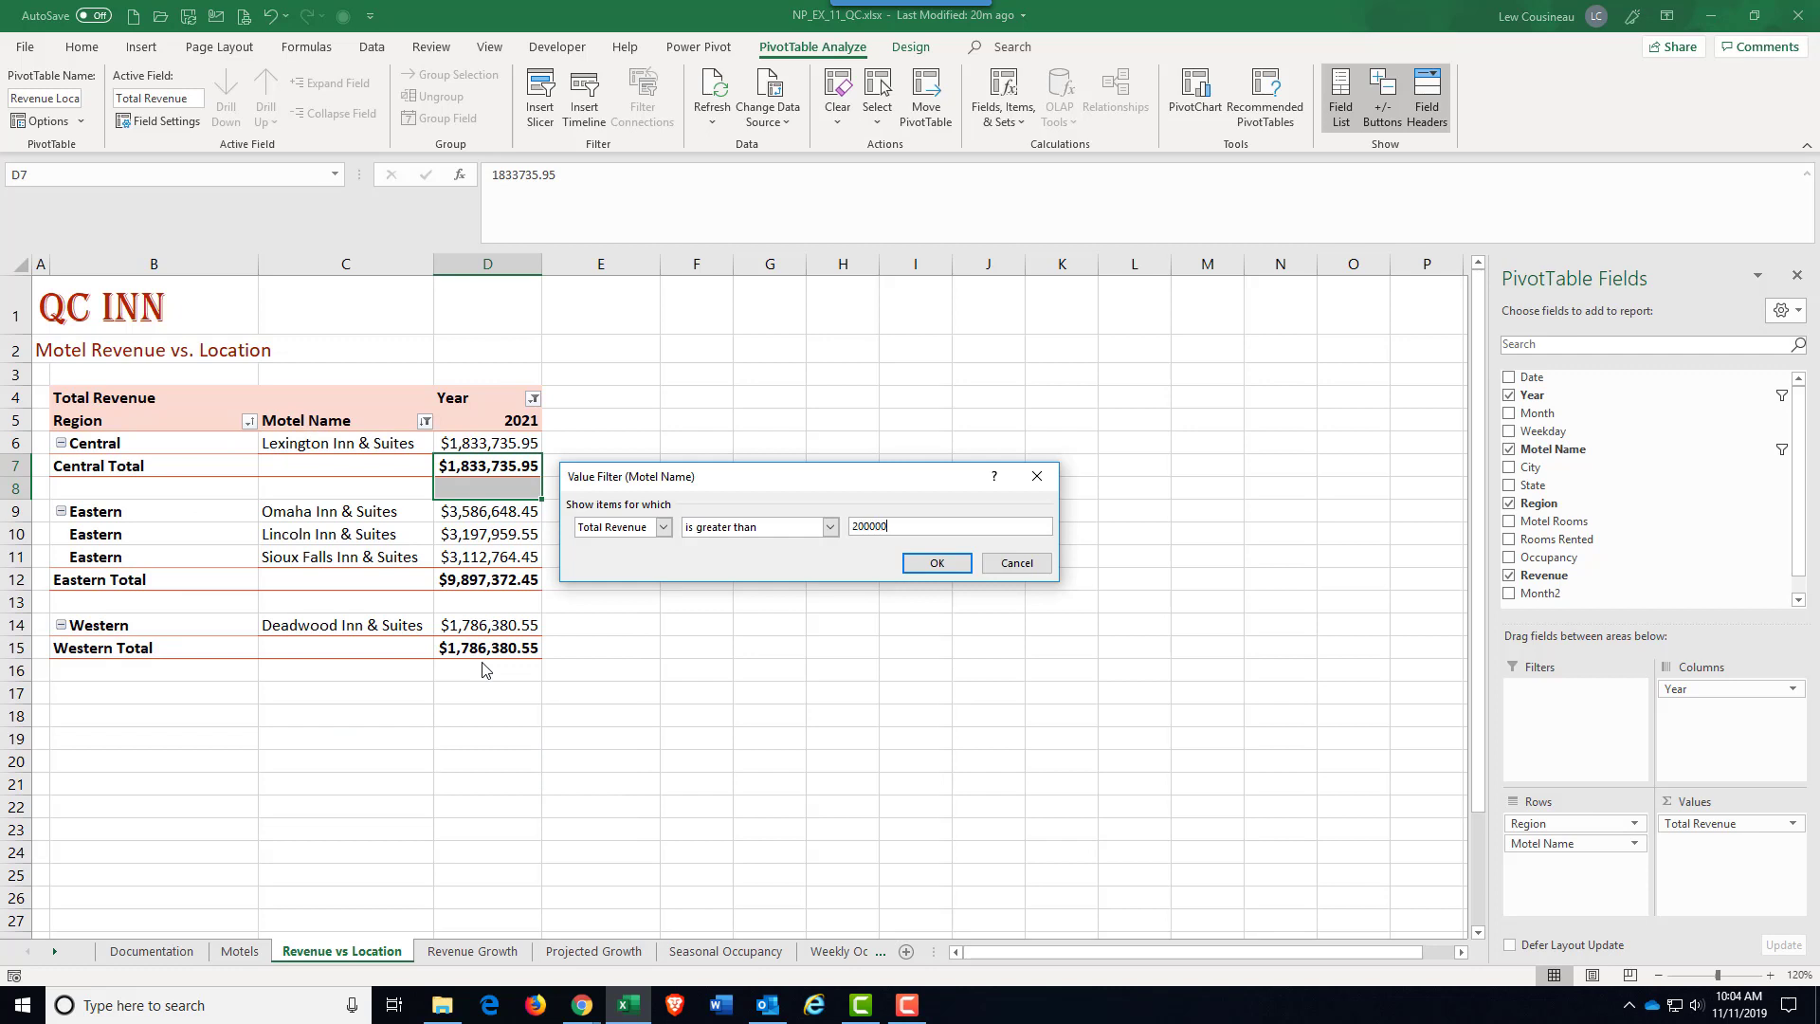
click(936, 566)
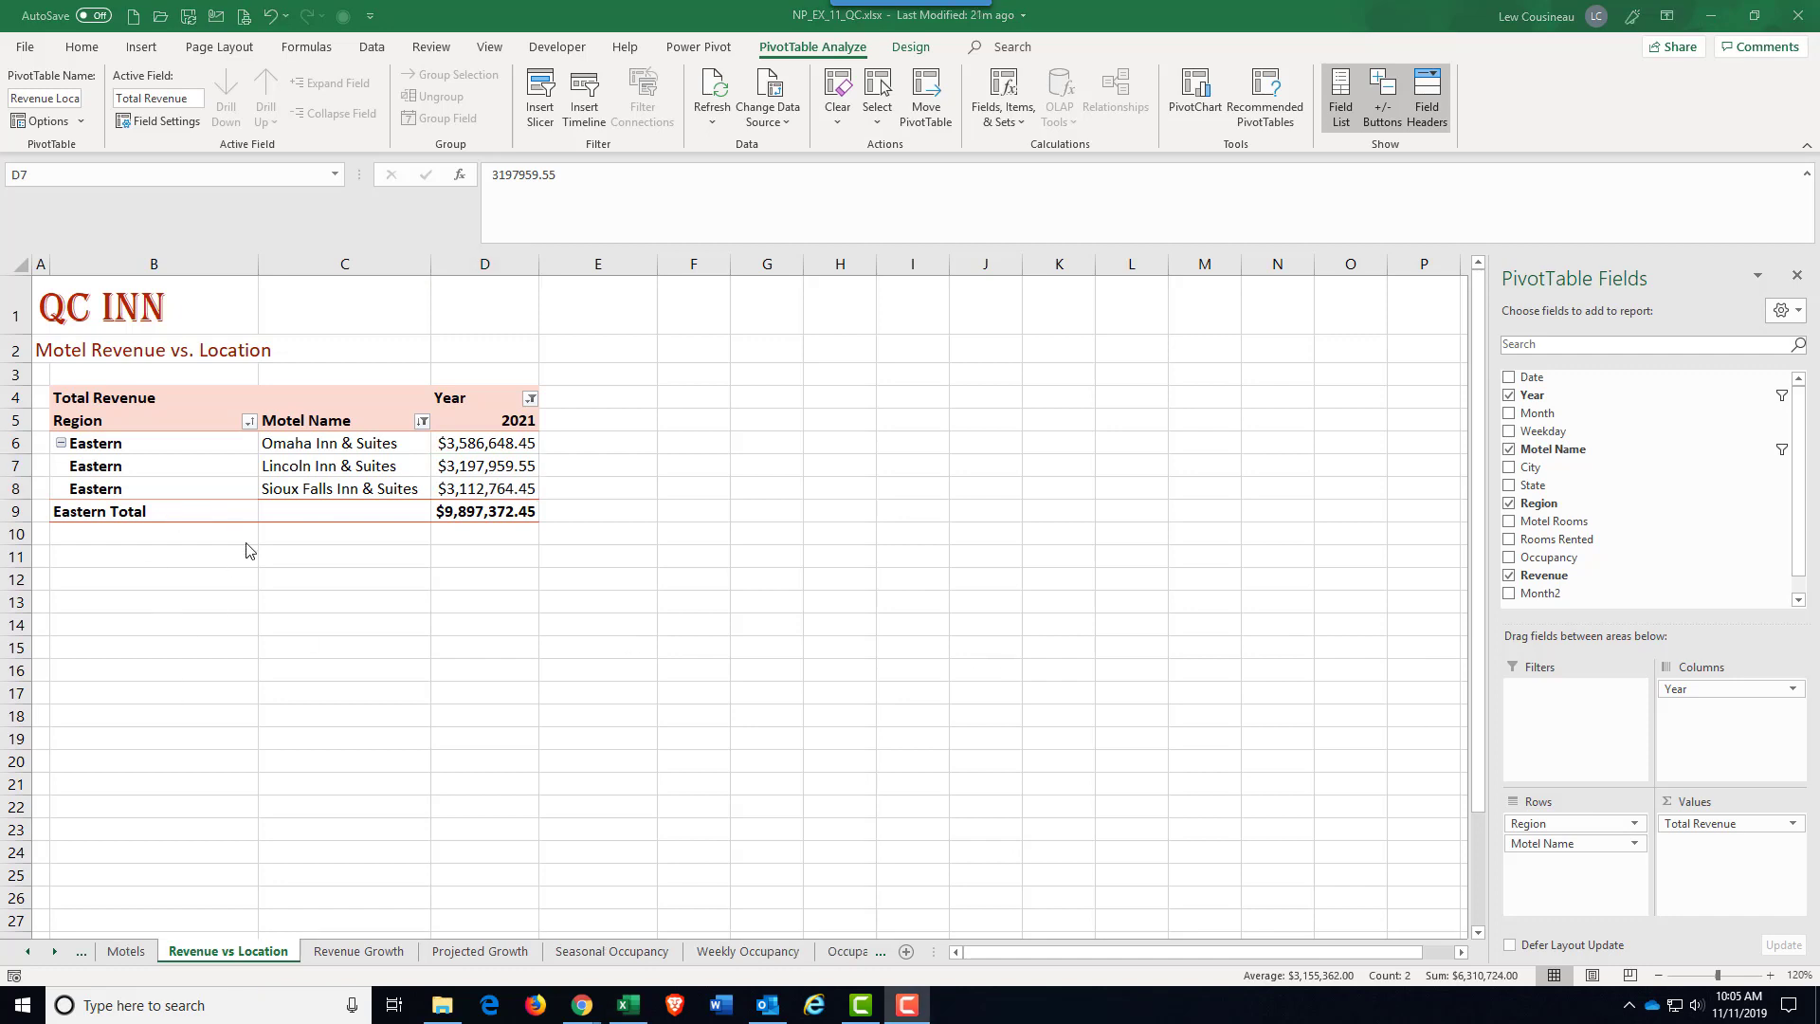
click(422, 422)
click(500, 441)
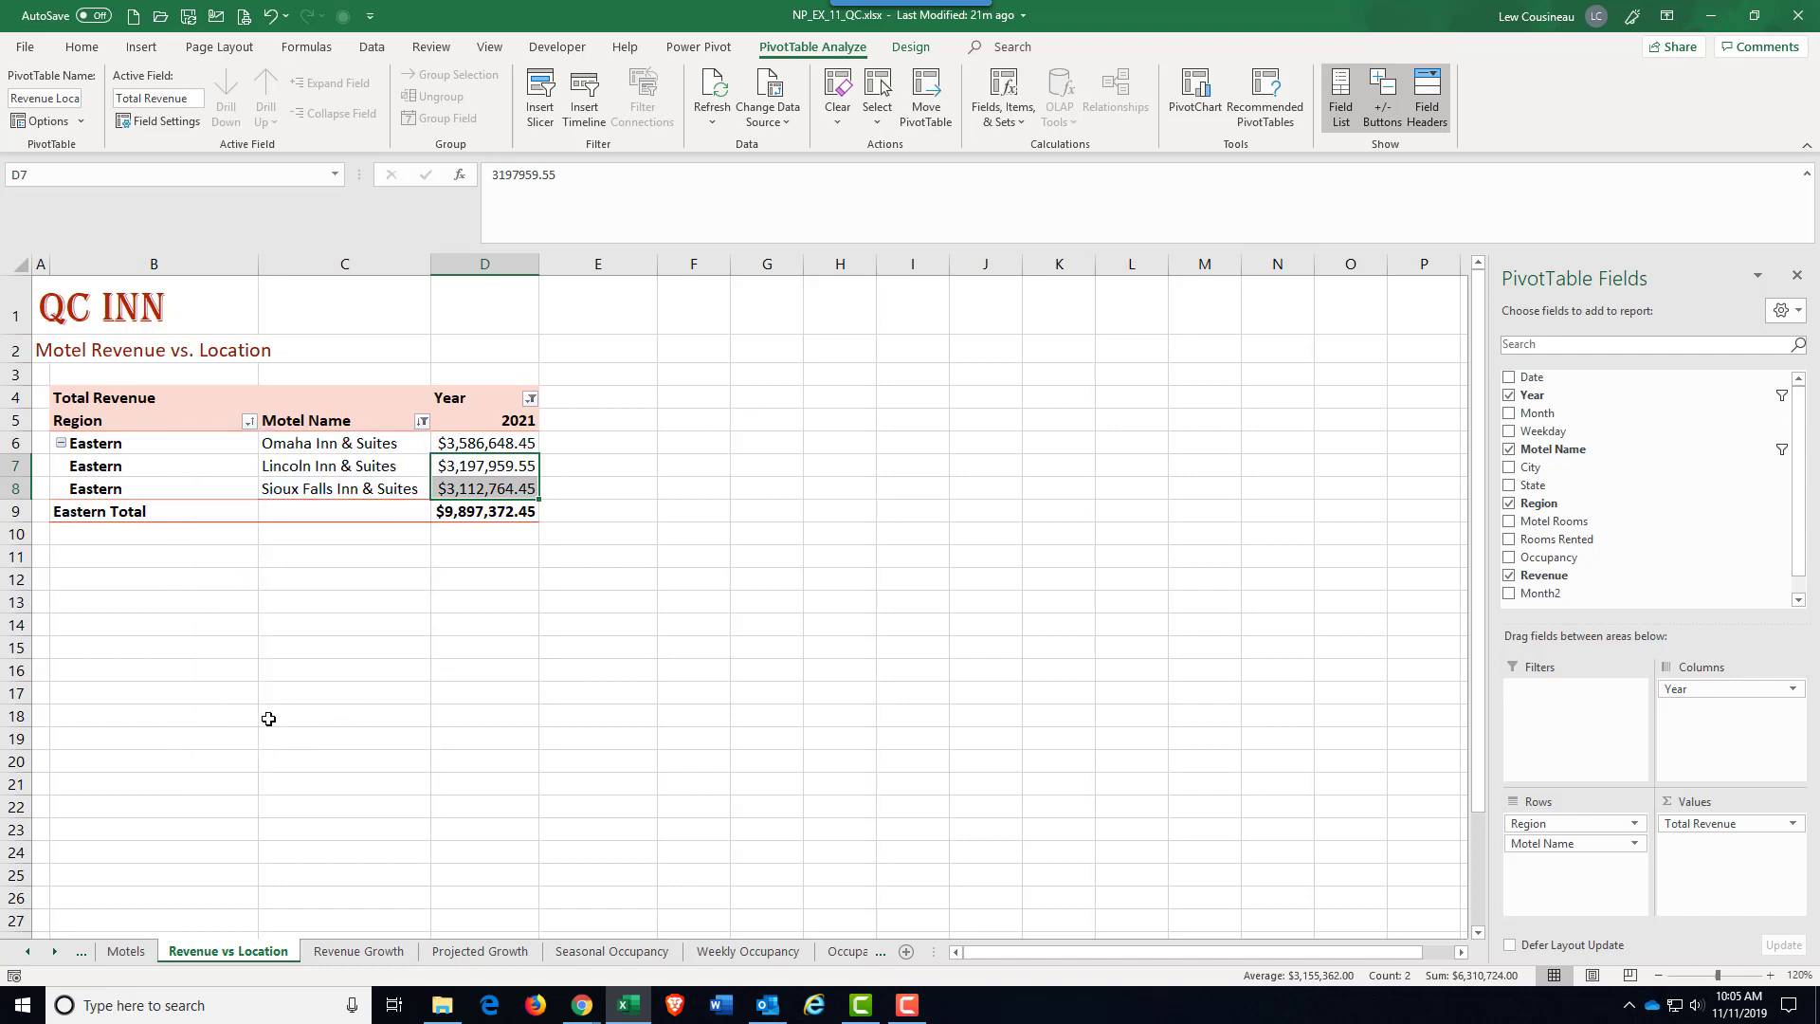
Step: Switch to the Weekly Occupancy sheet and select all the Date items in its PivotTable
click(756, 952)
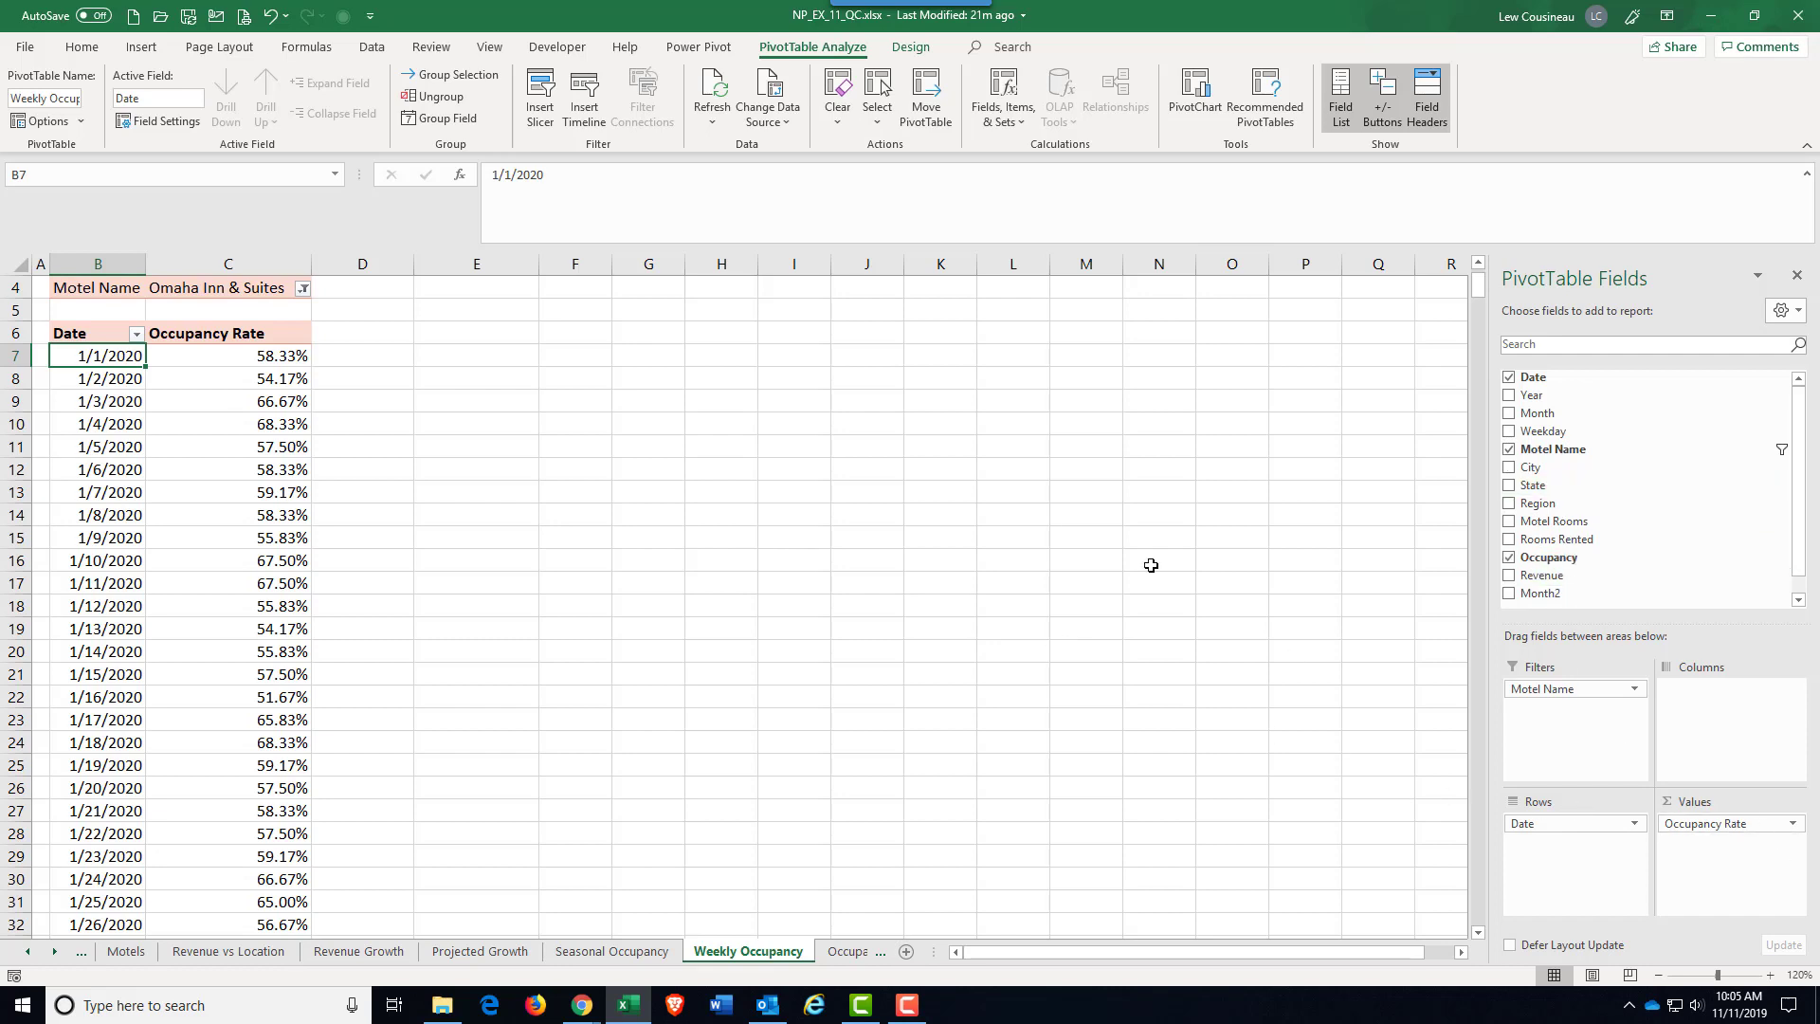
mouse_move(237, 656)
scroll(296, 622, up, 1)
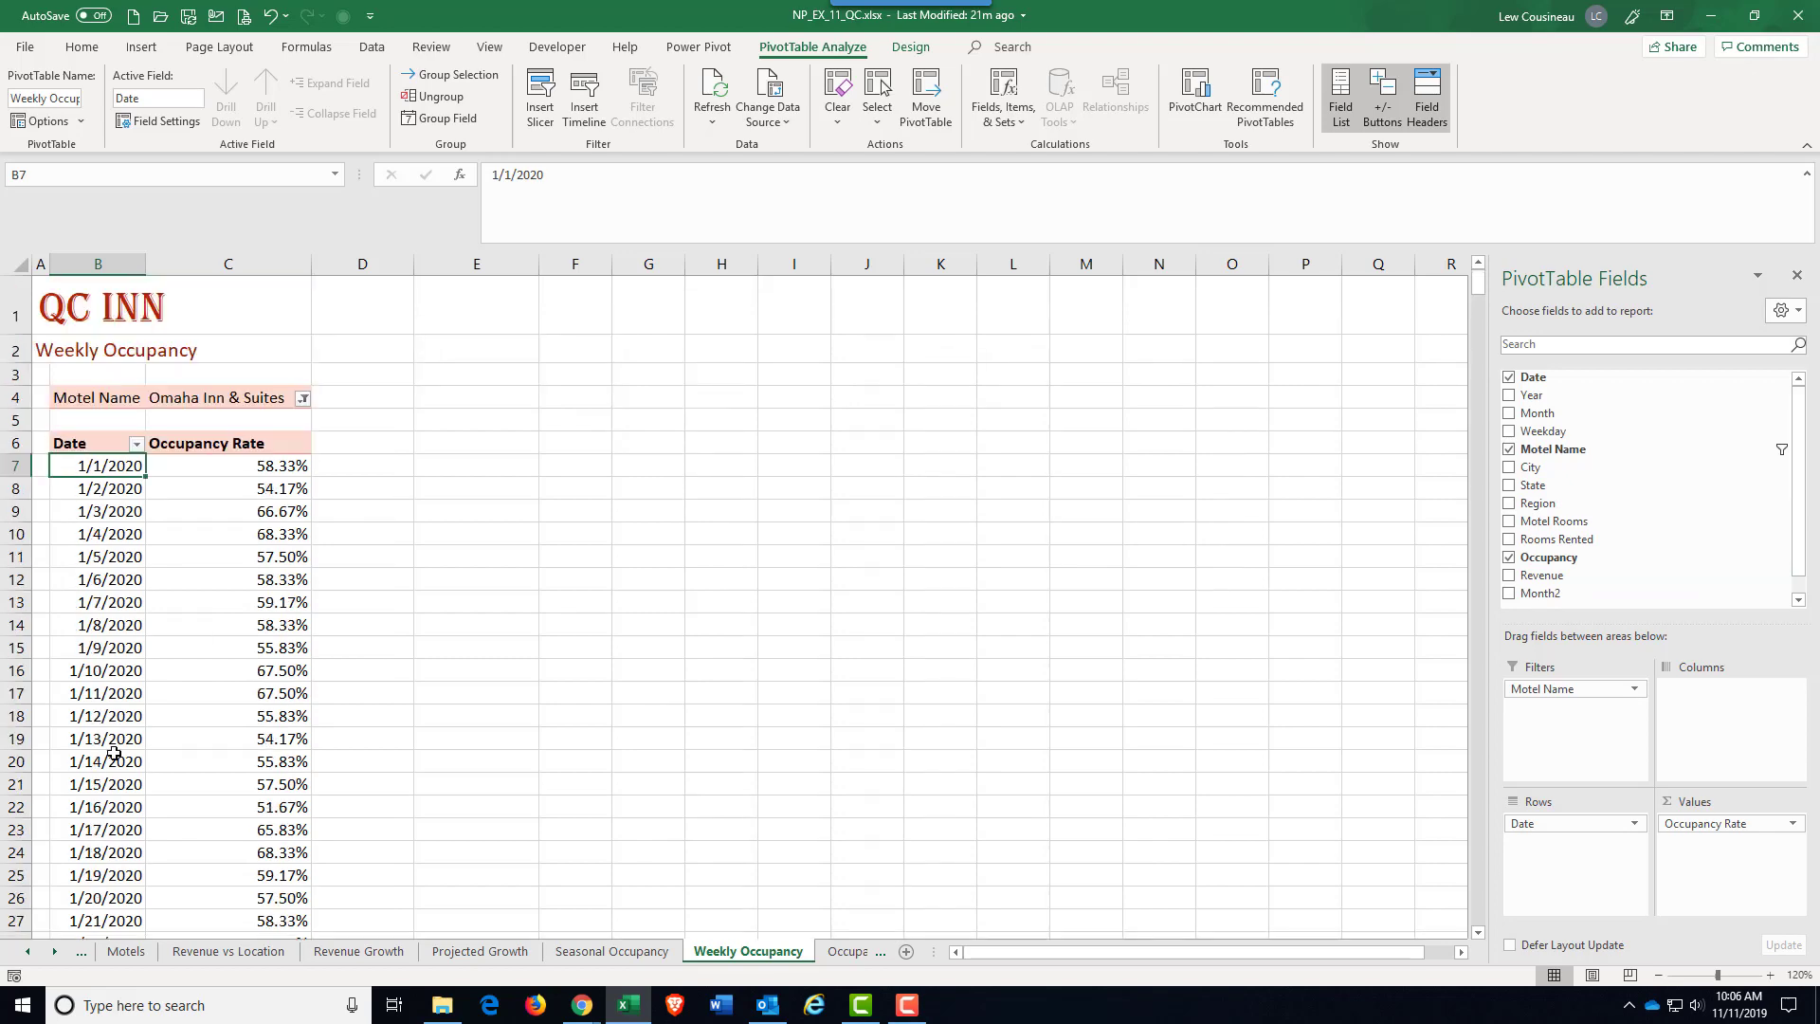
click(108, 614)
scroll(108, 613, down, 20)
scroll(108, 616, up, 20)
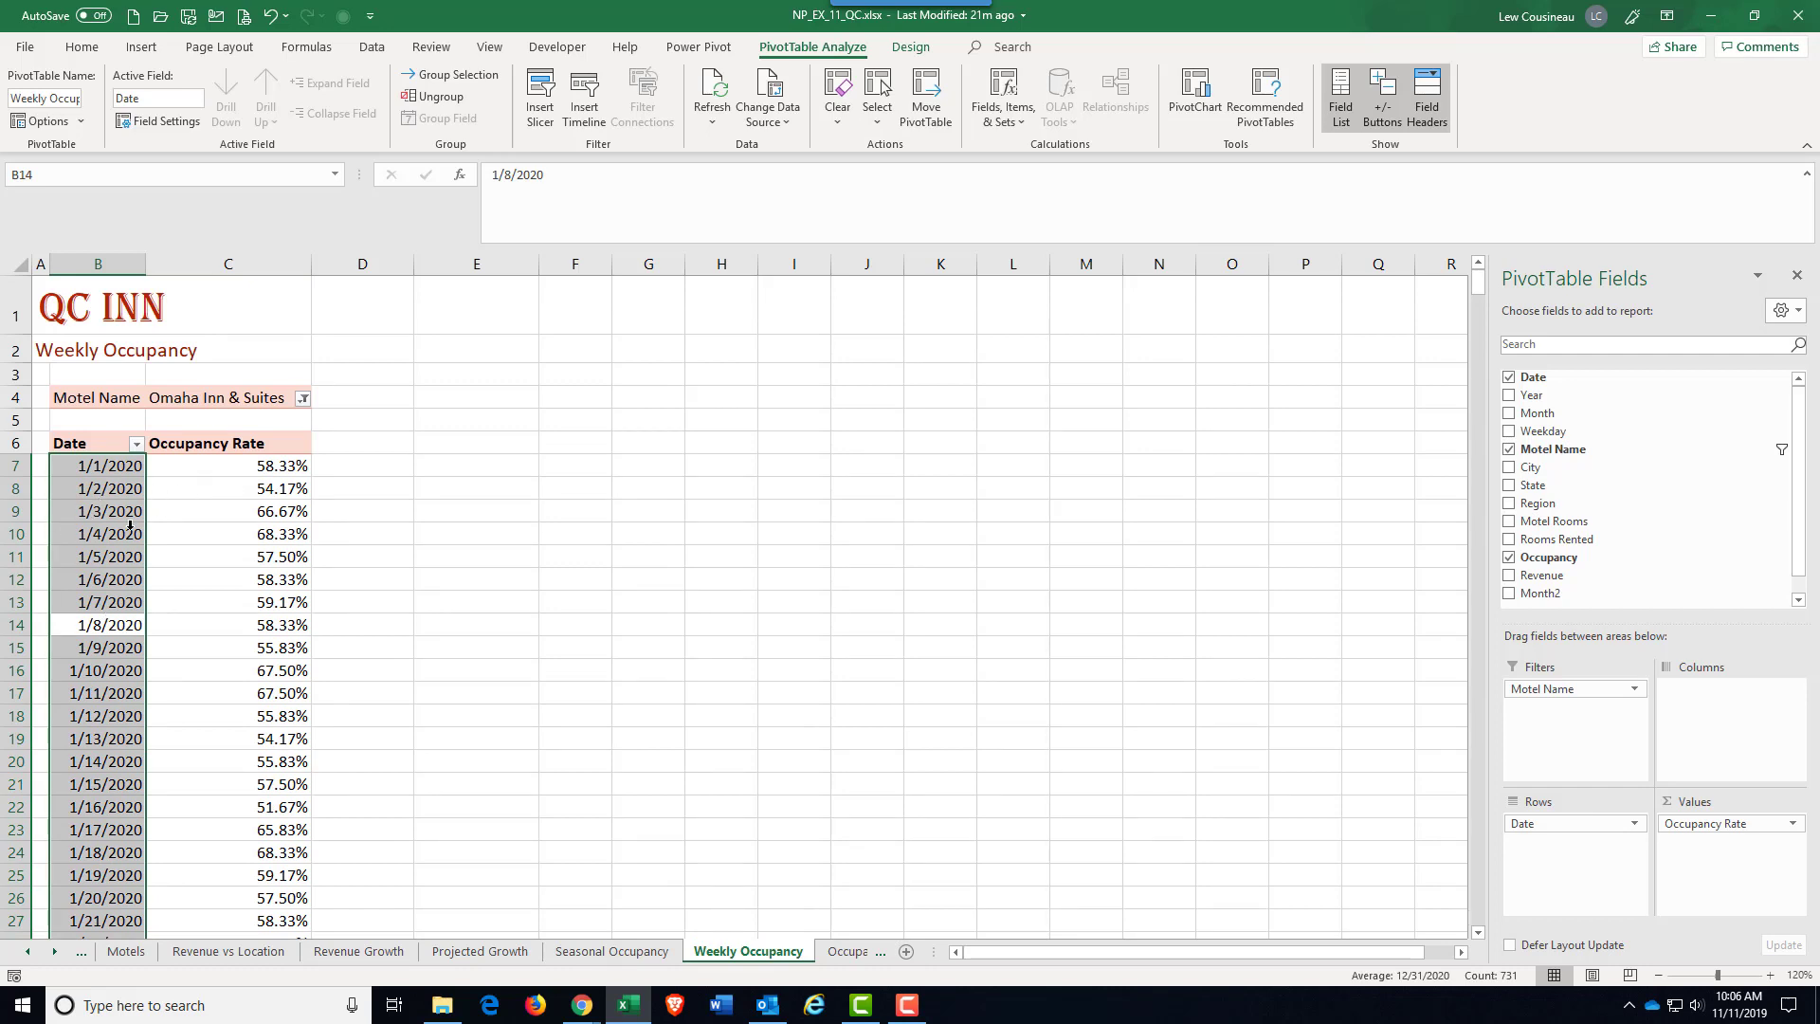
Step: Apply a date filter to the Date field for dates between 2/1/2020 and 3/31/2020
click(136, 445)
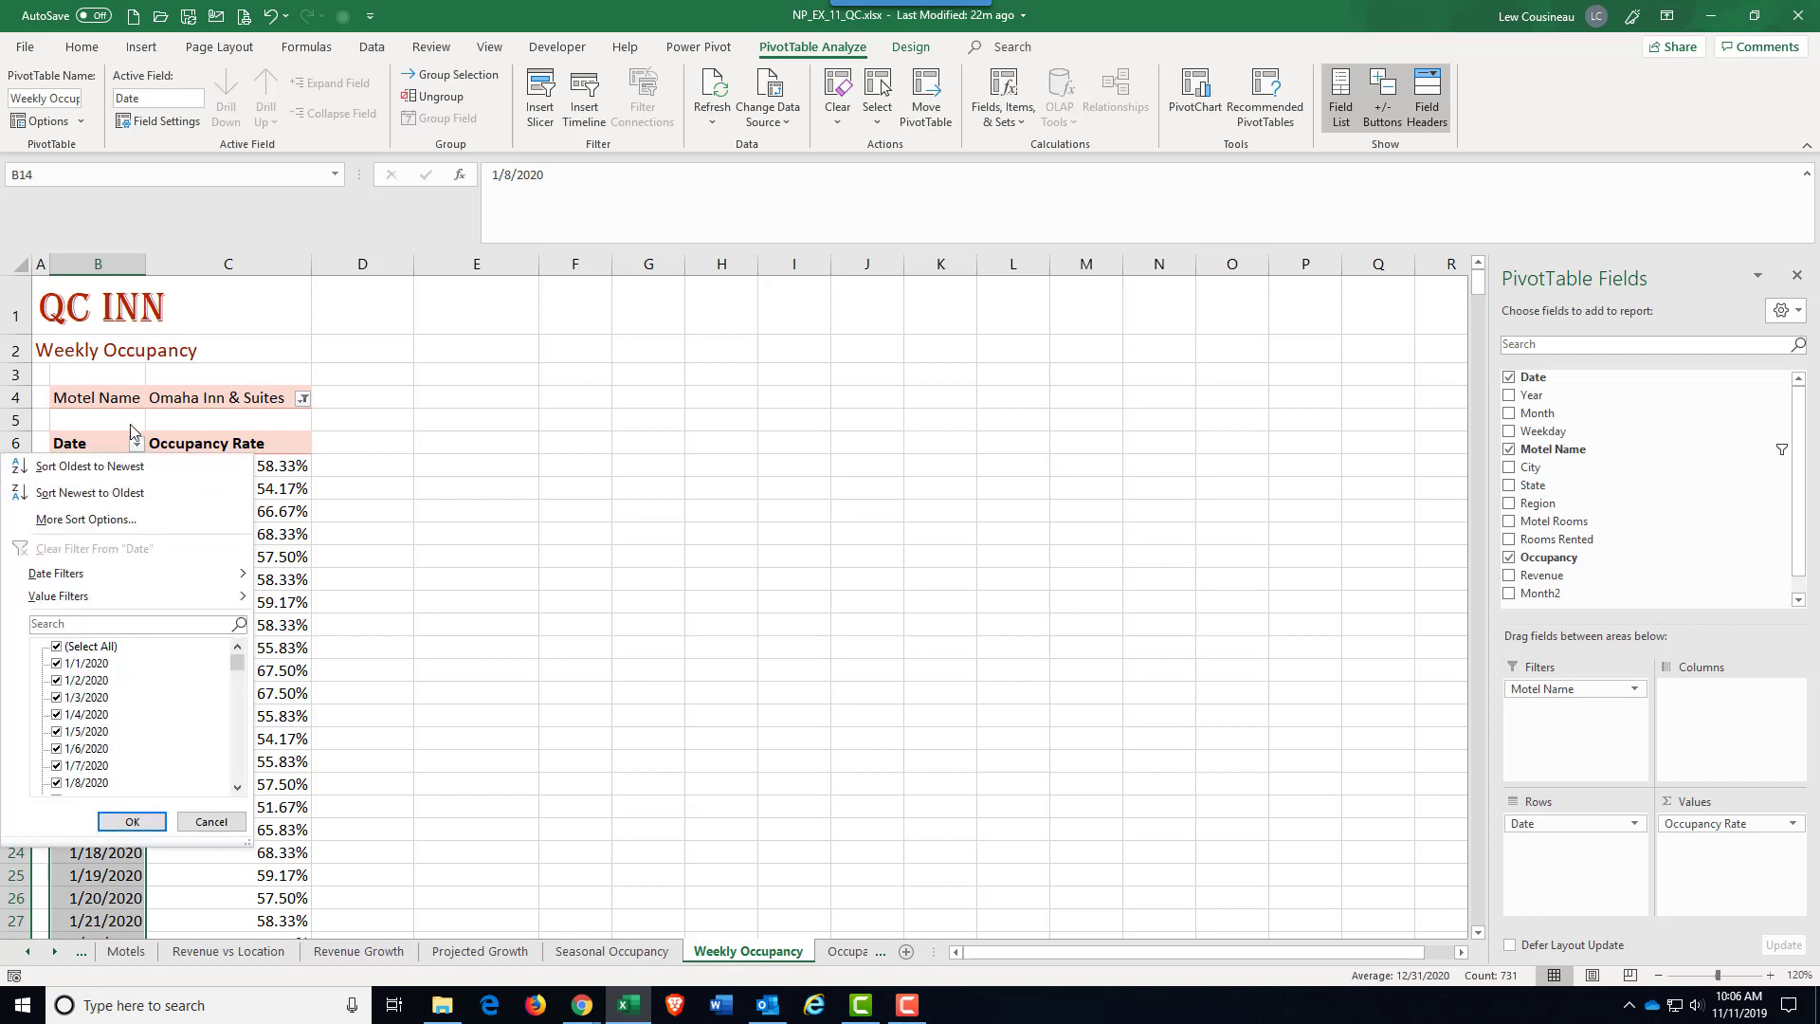
mouse_move(66, 581)
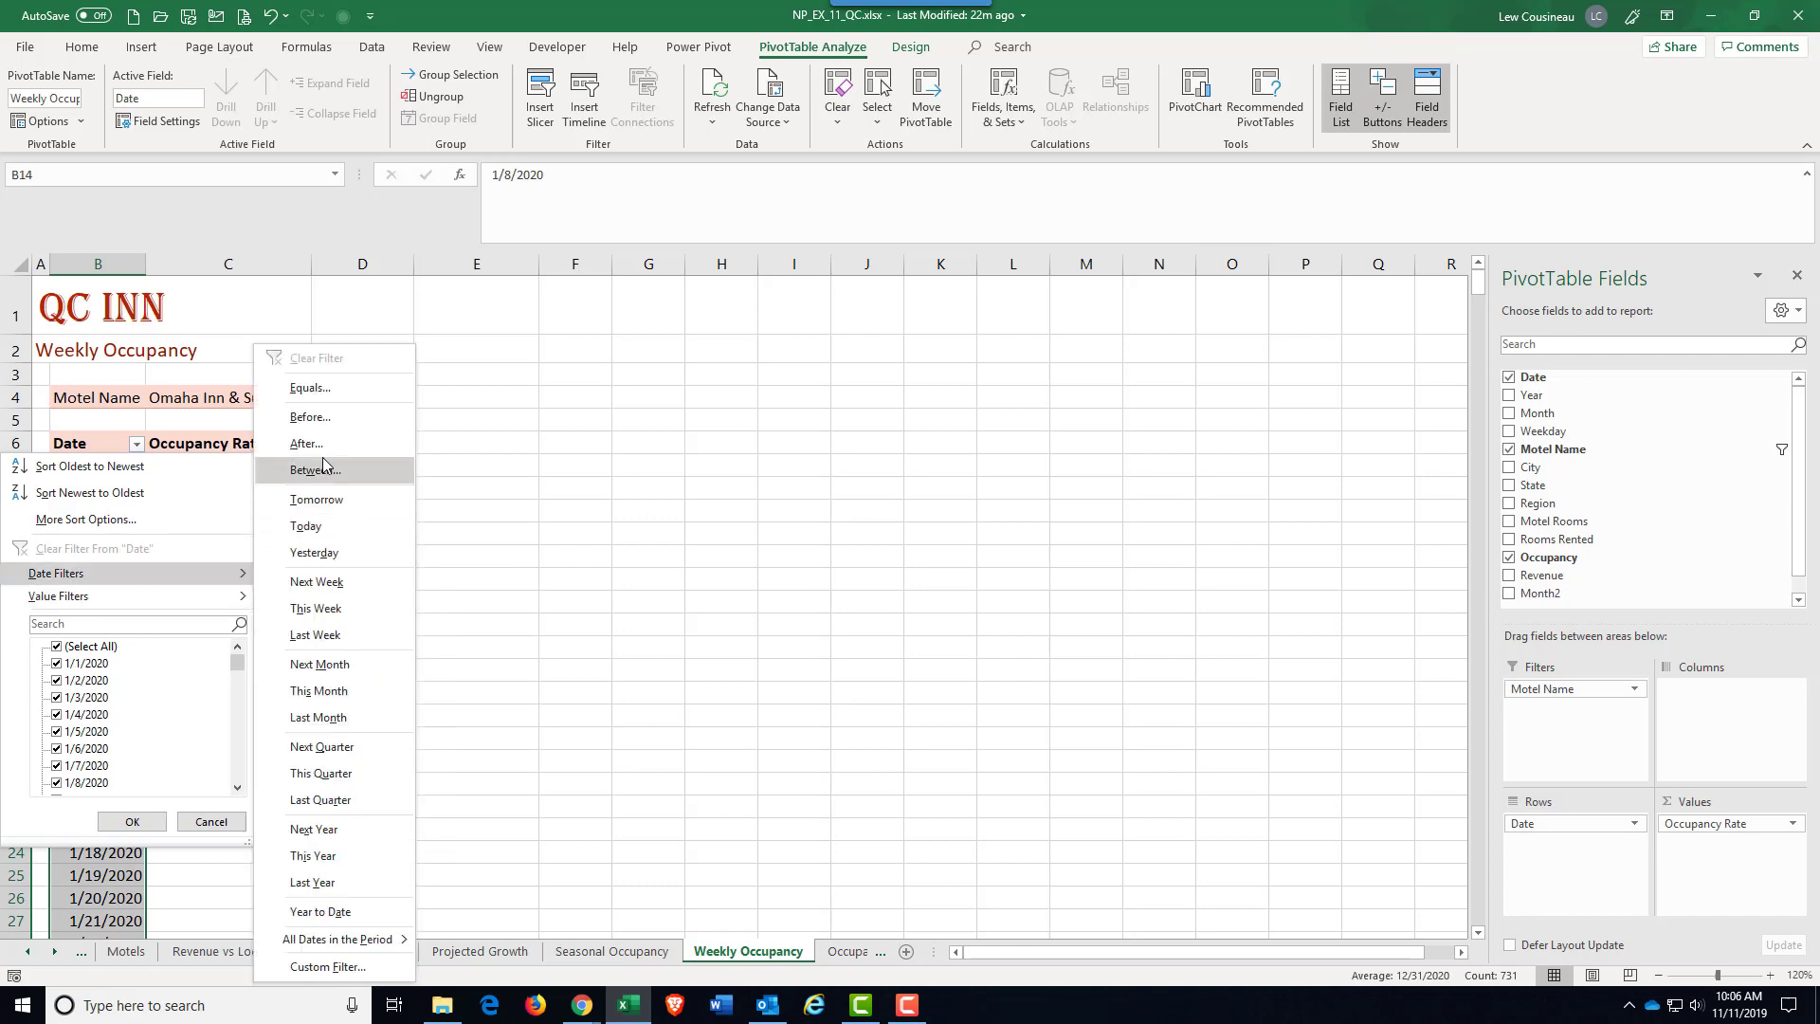
click(323, 472)
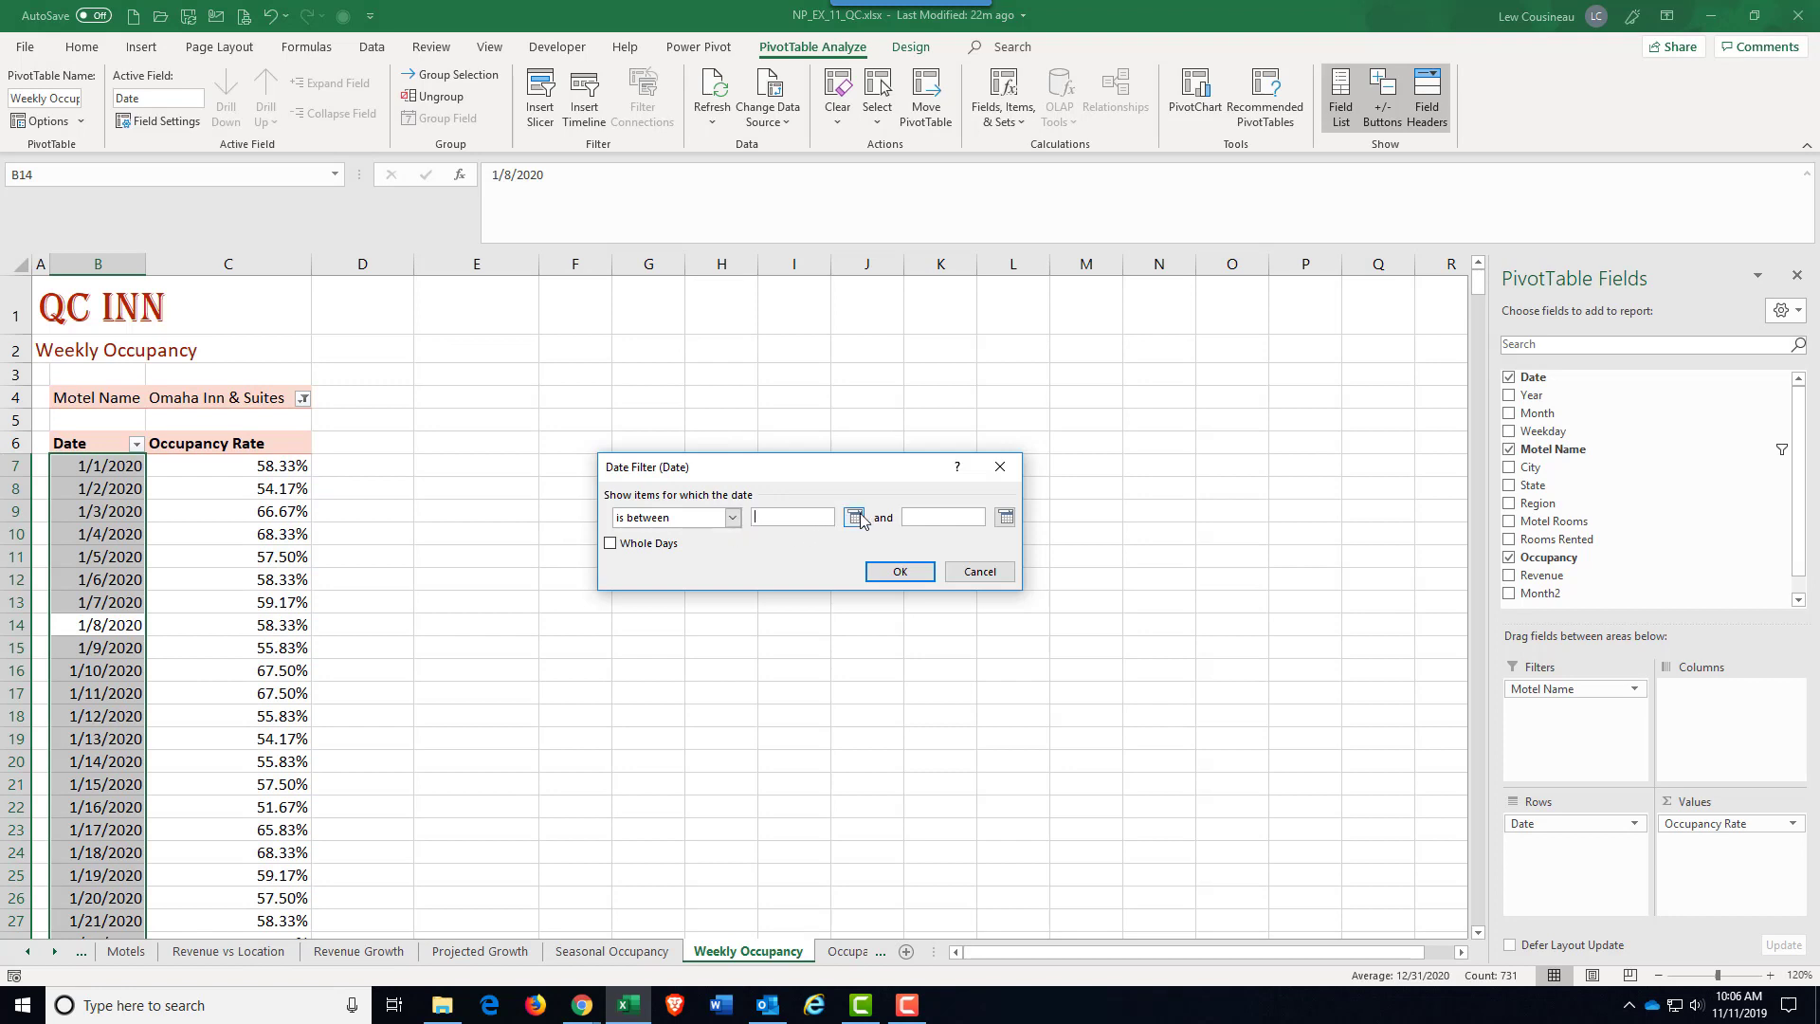
click(856, 518)
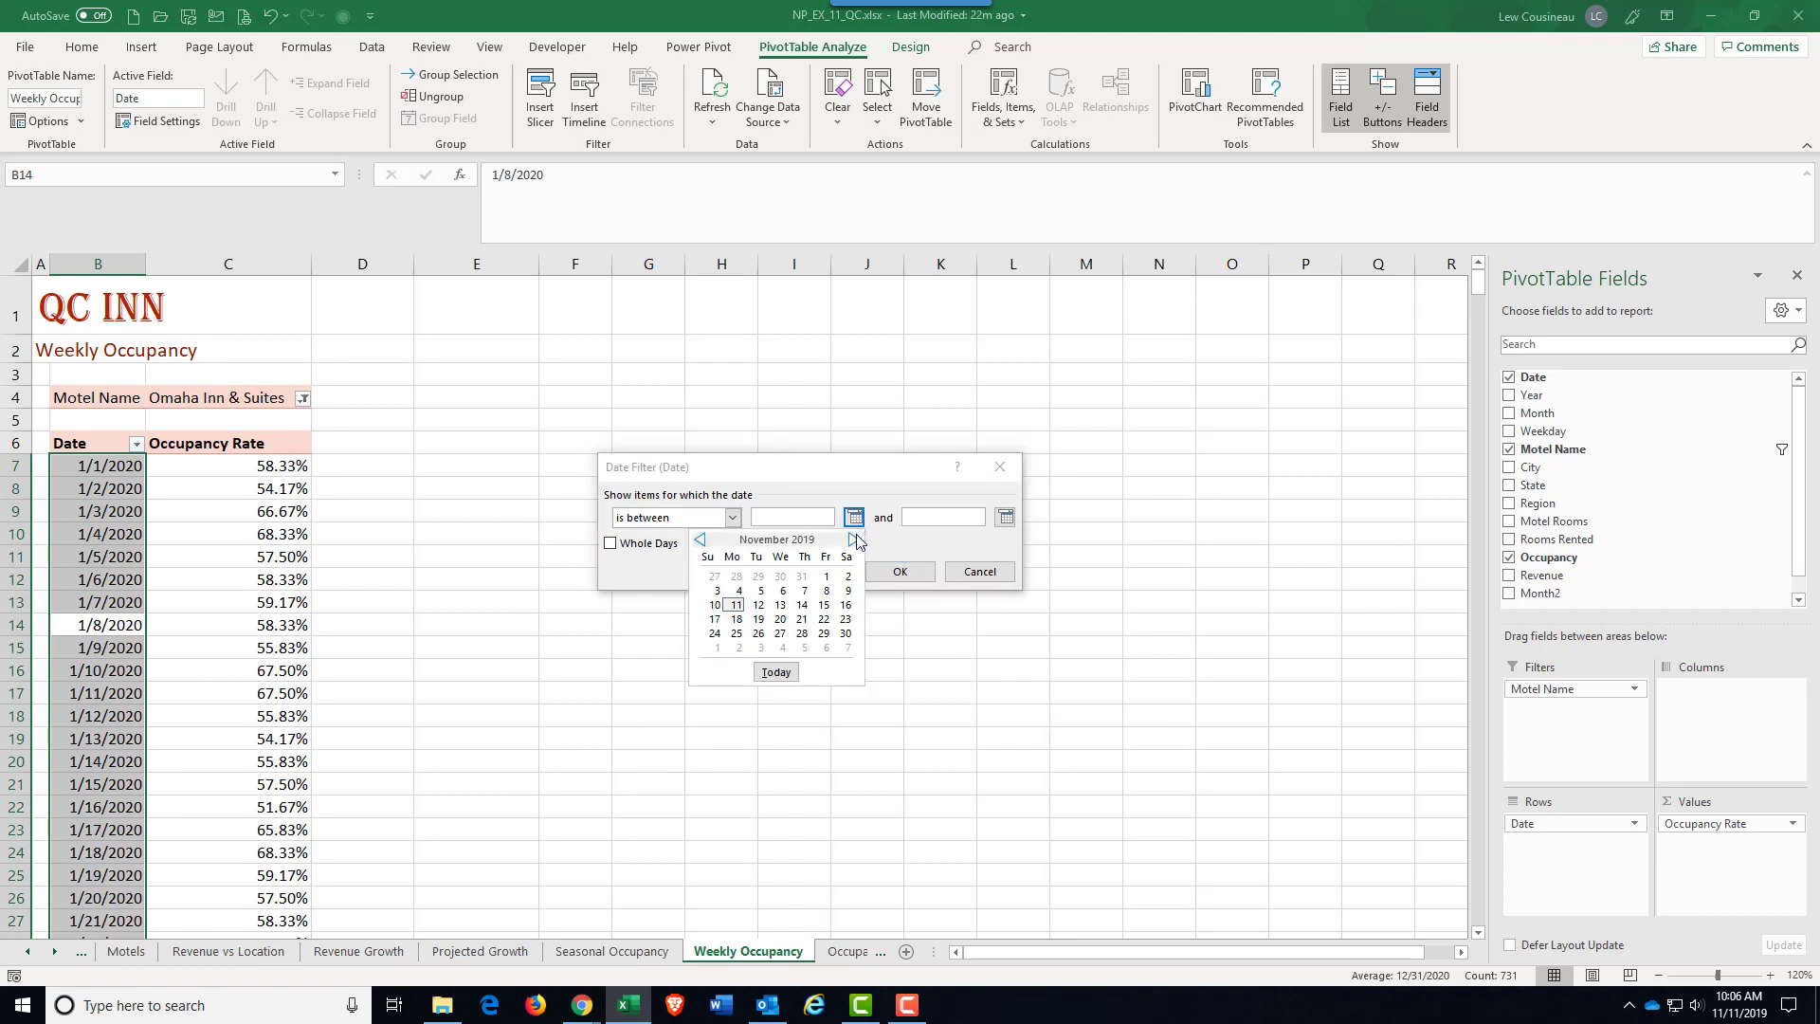
double_click(853, 540)
click(852, 541)
click(848, 577)
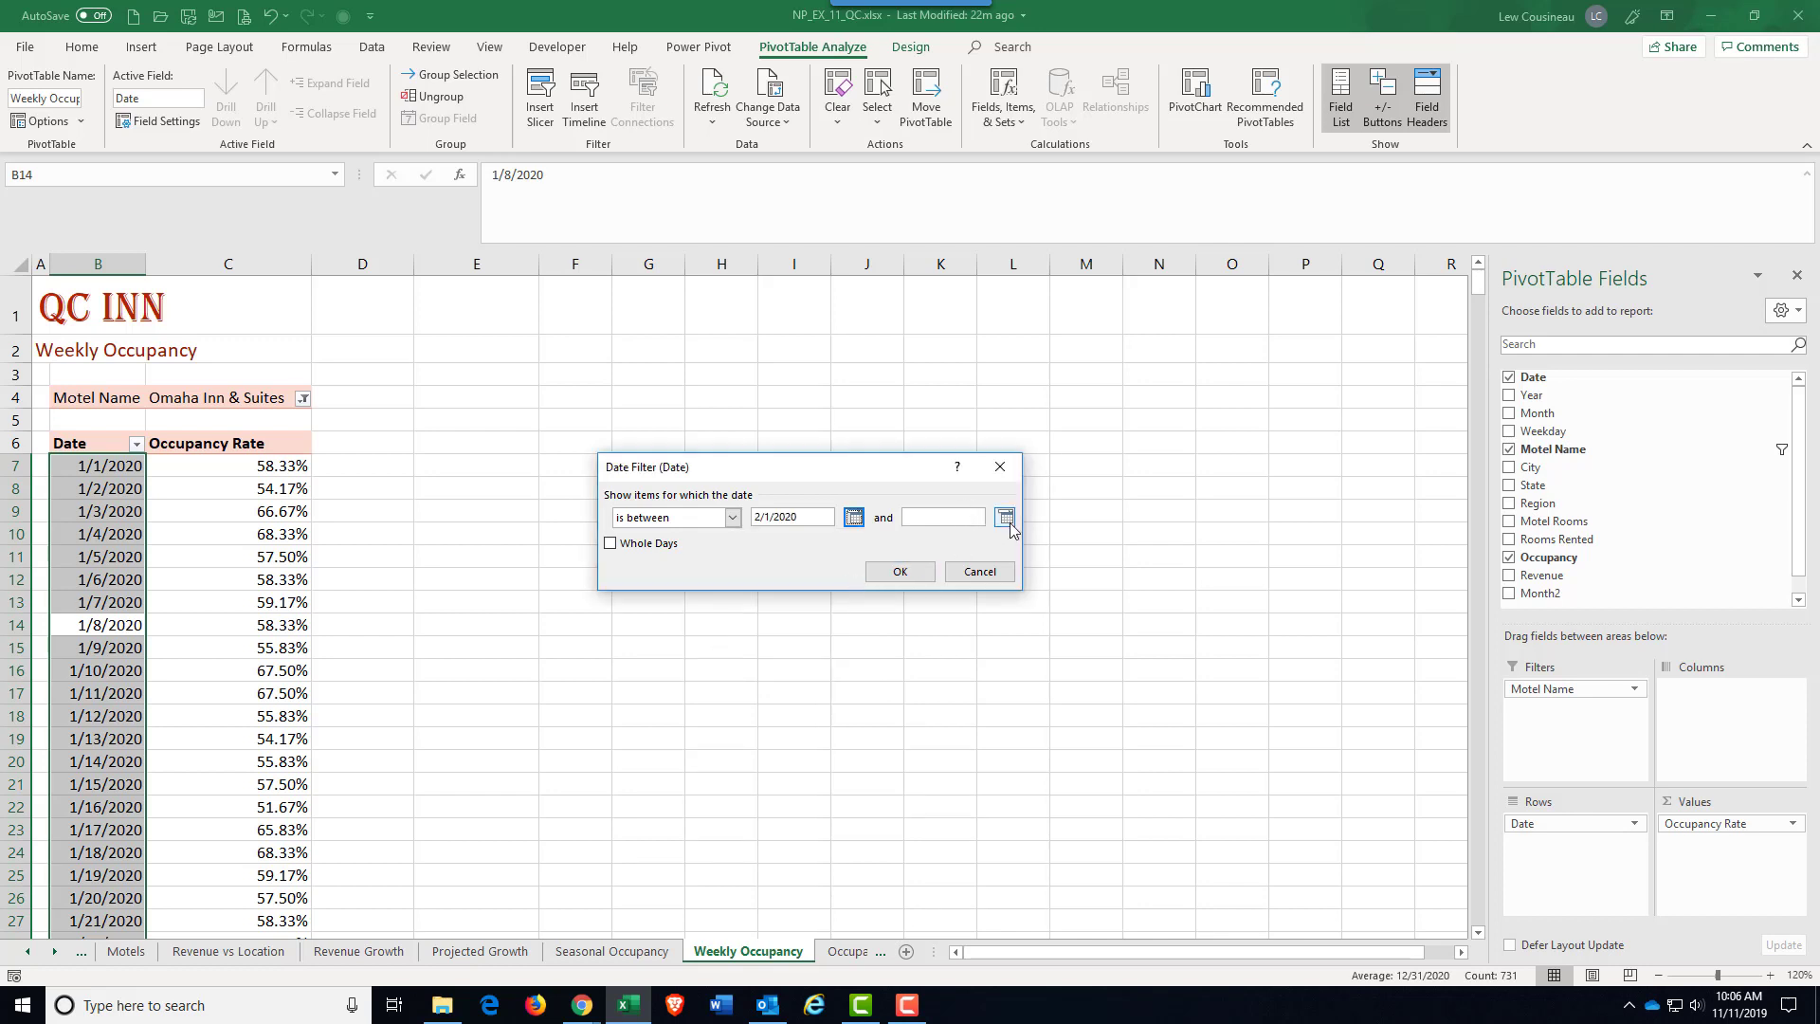
click(1006, 518)
triple_click(1004, 540)
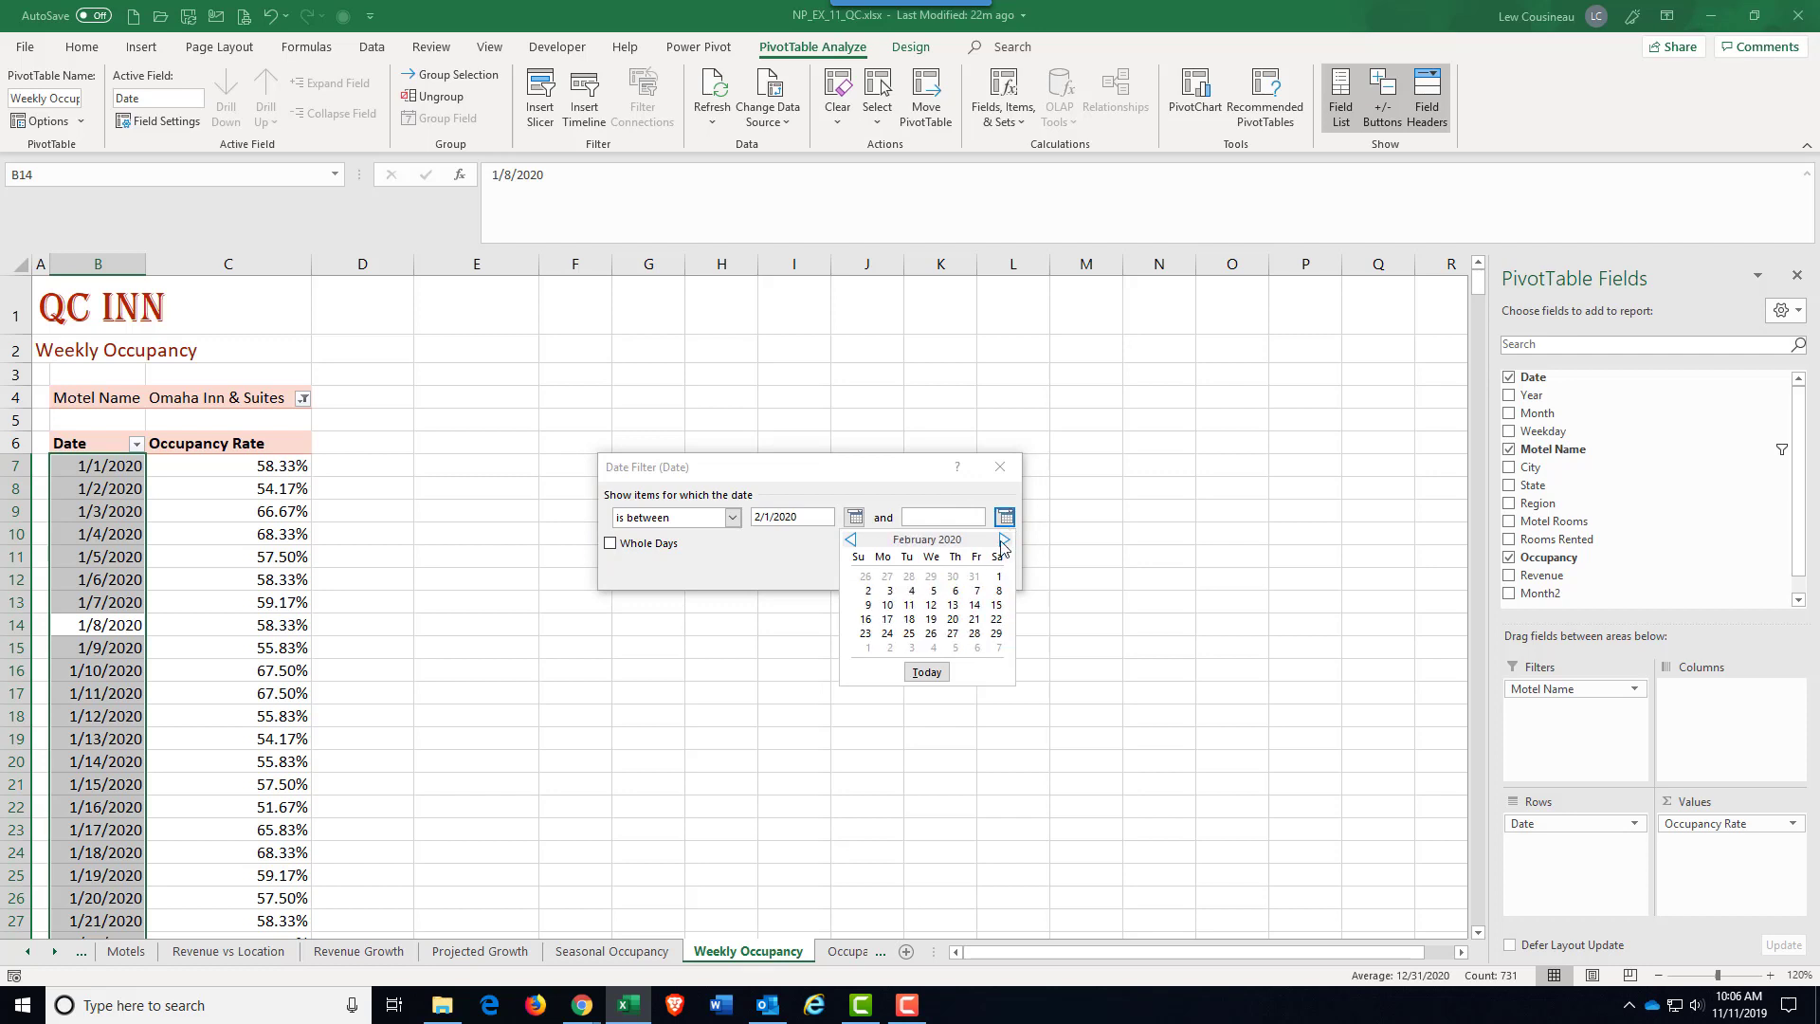
click(1004, 539)
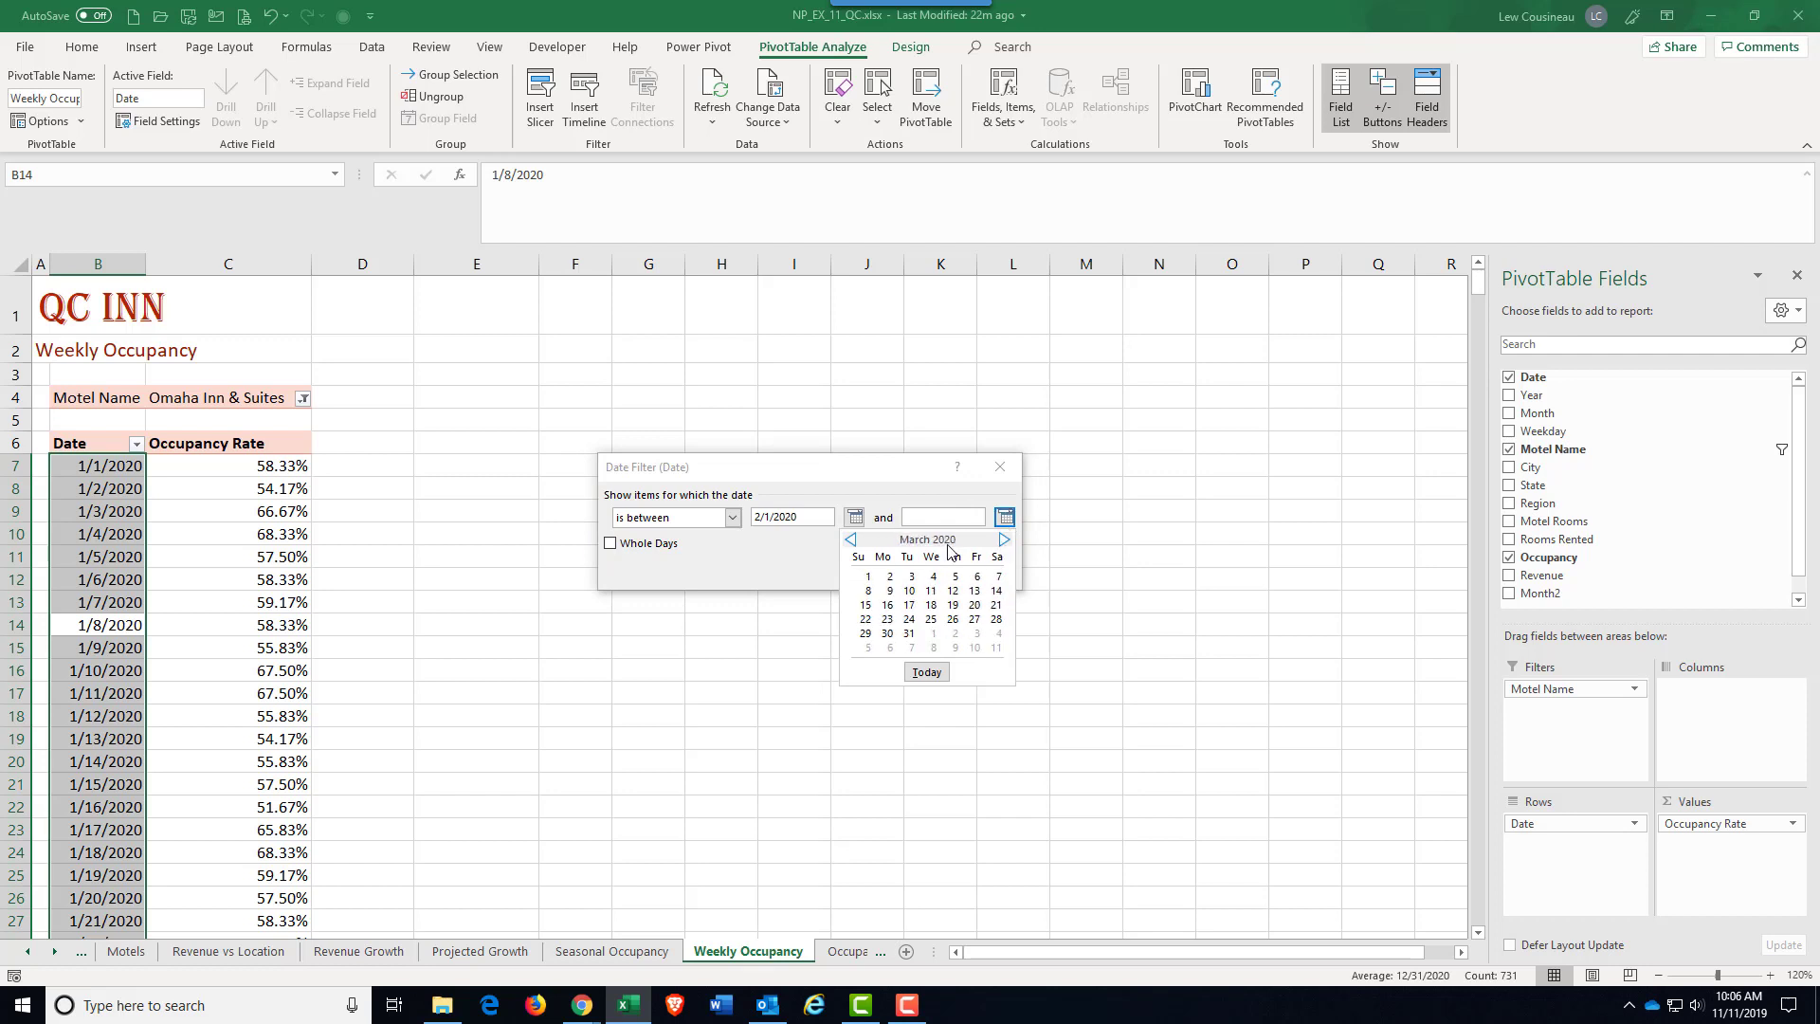
click(909, 633)
click(899, 572)
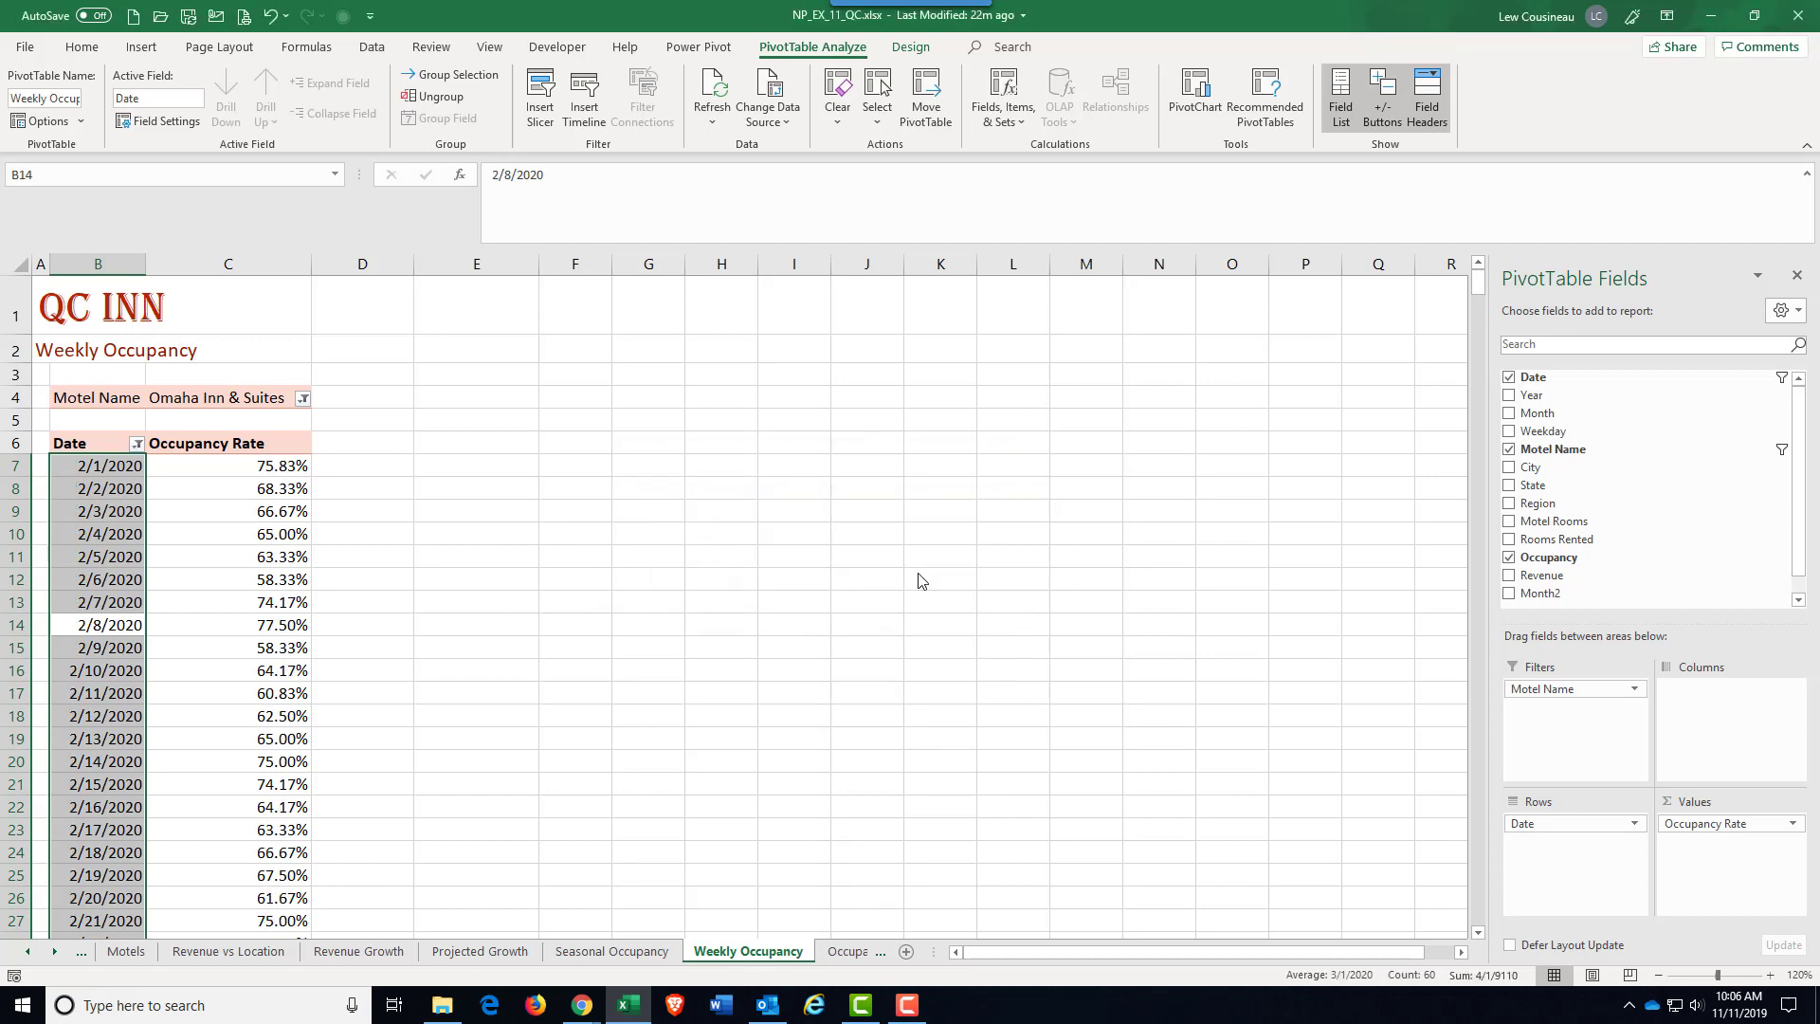
Step: Review the filtered dates, and clear the filter from the Date field
scroll(142, 767, down, 16)
scroll(142, 768, up, 16)
scroll(167, 601, down, 6)
scroll(165, 599, up, 6)
click(136, 445)
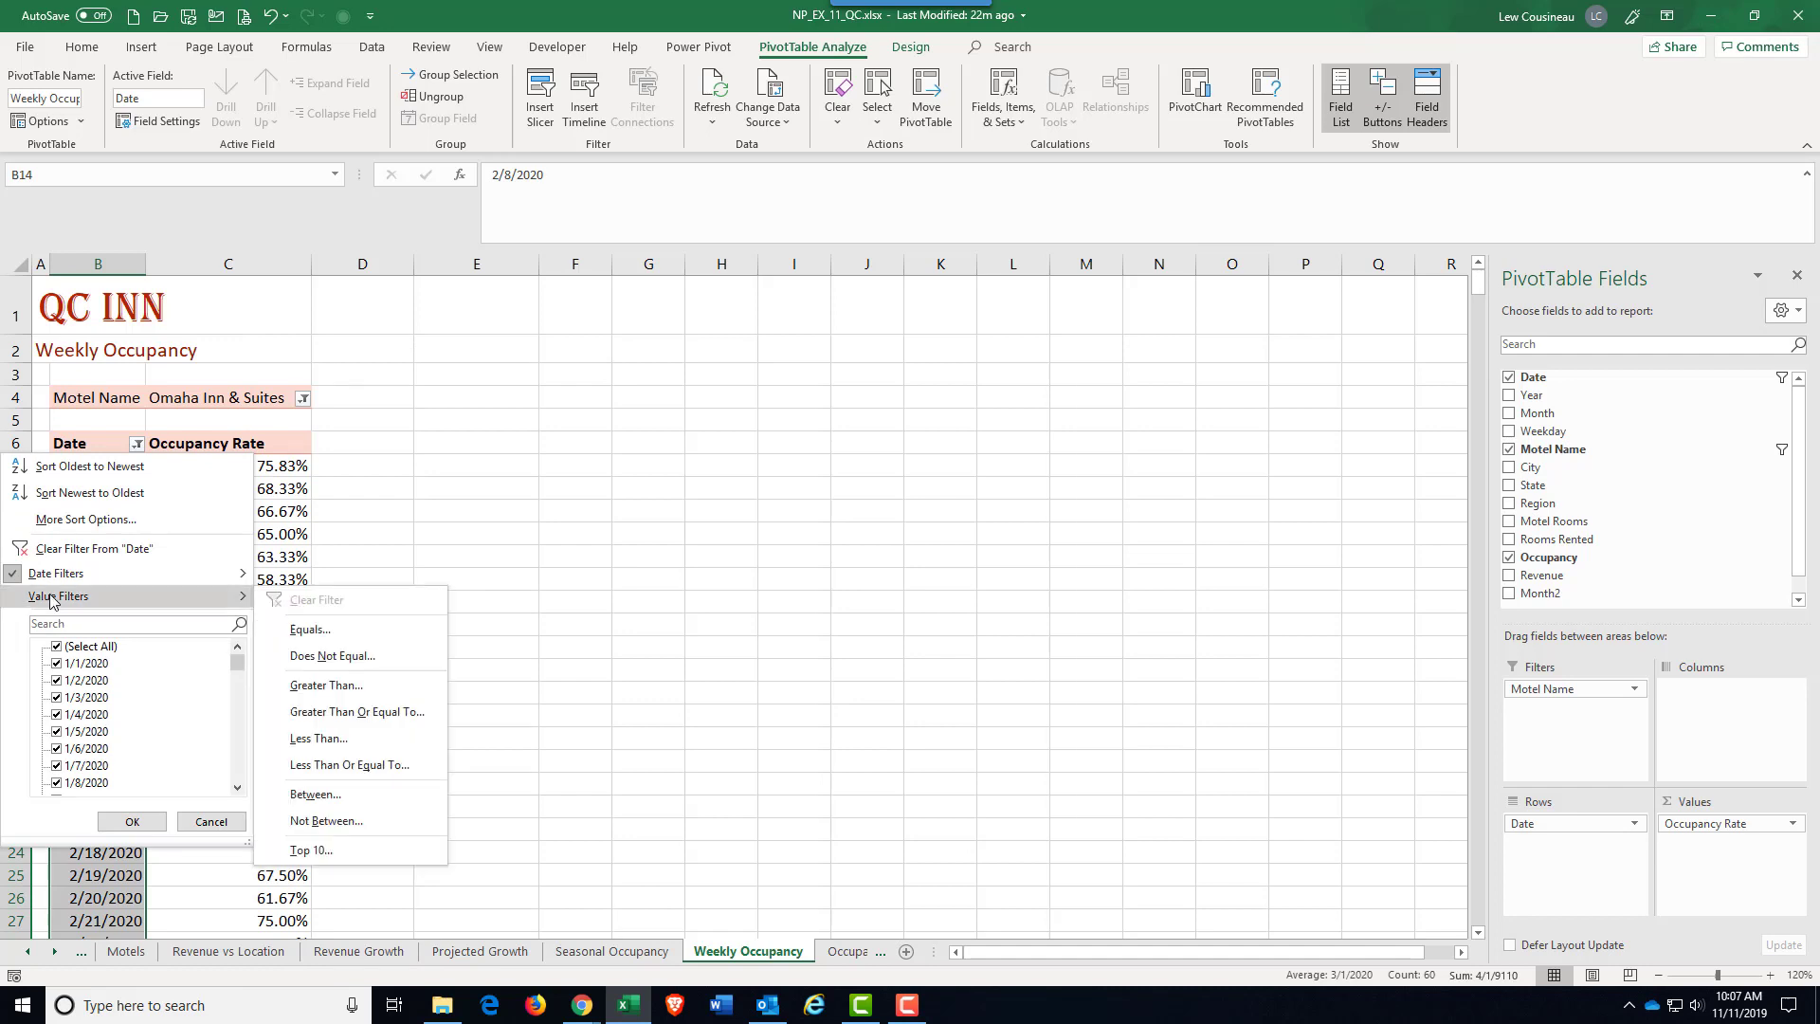
click(85, 548)
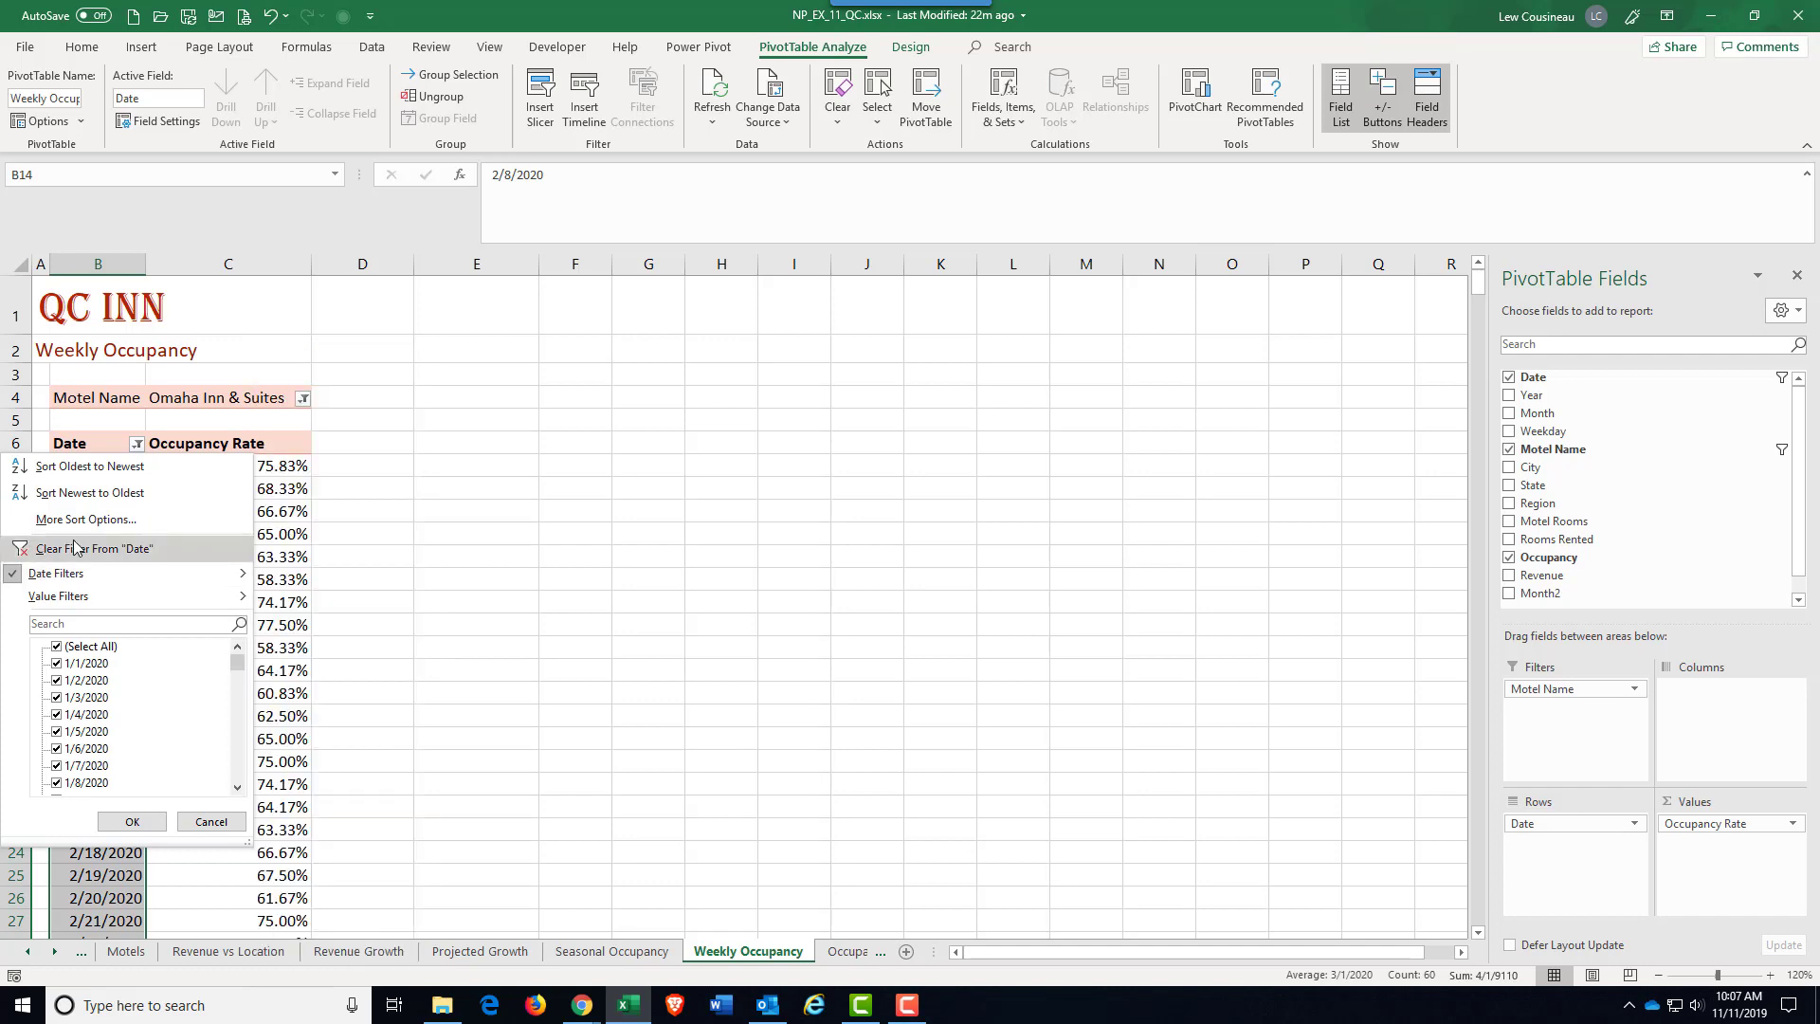
click(138, 444)
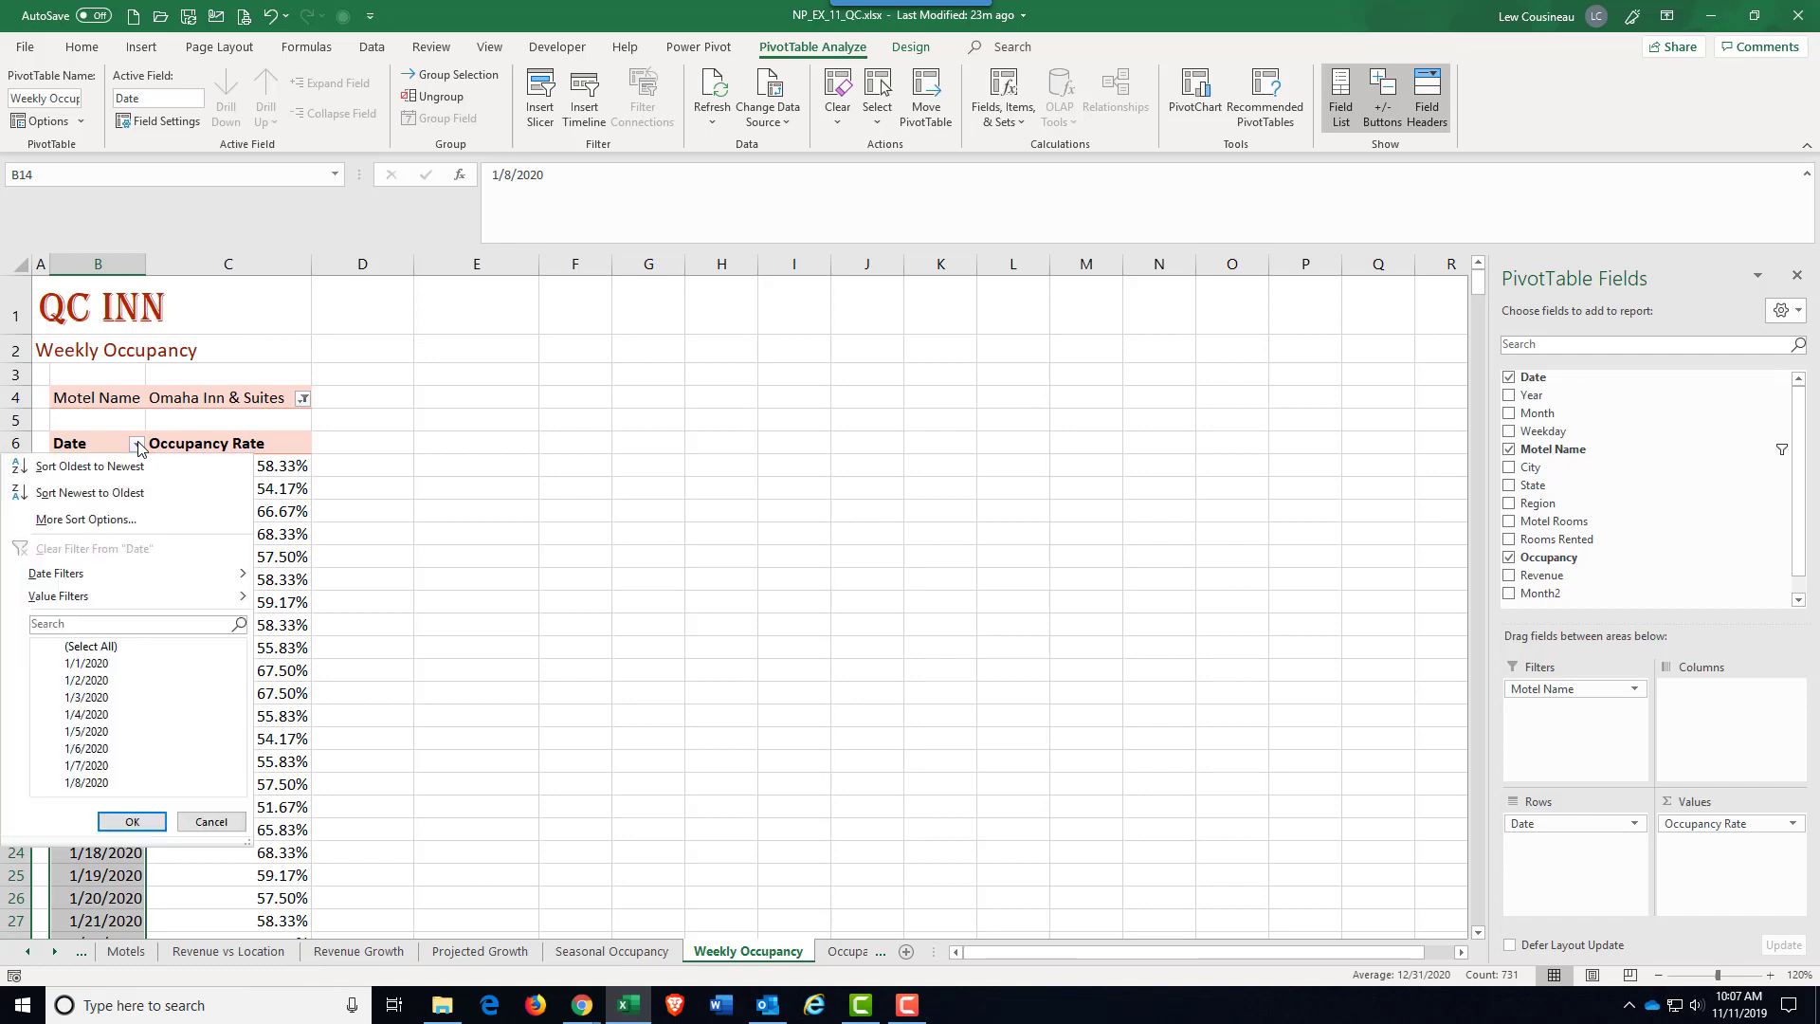
scroll(131, 665, down, 2)
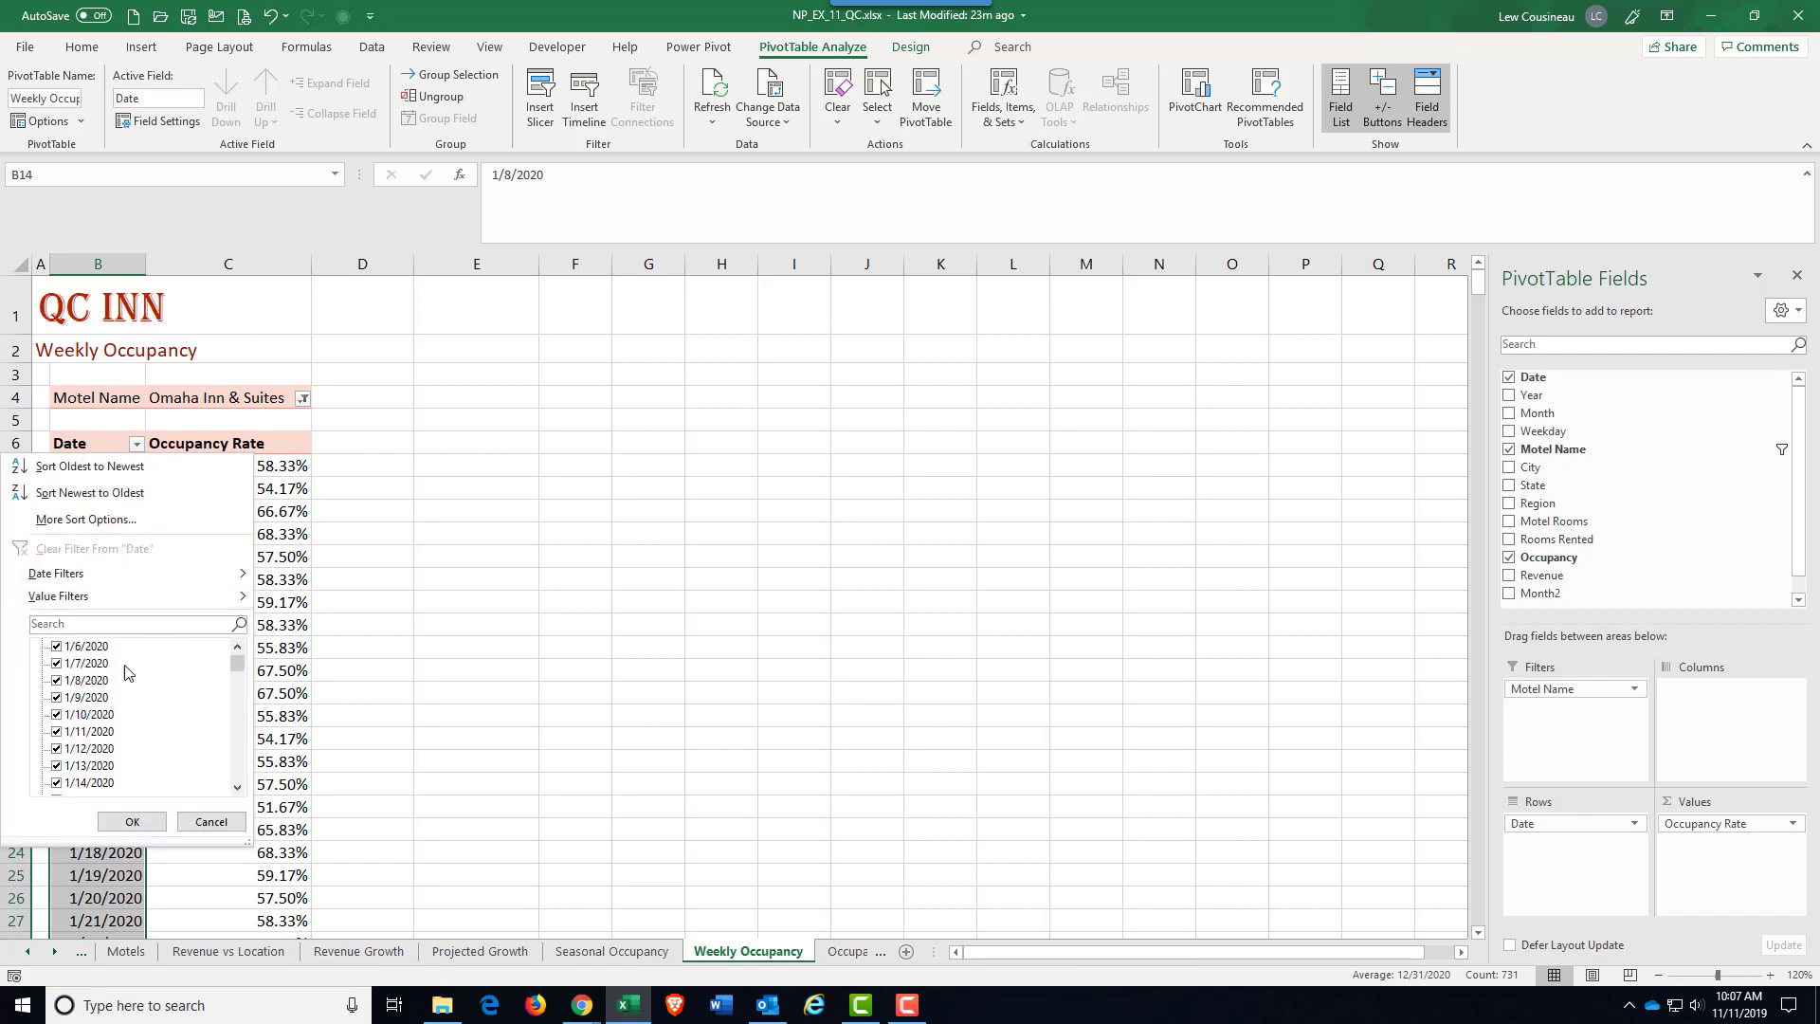
scroll(123, 669, up, 2)
click(57, 665)
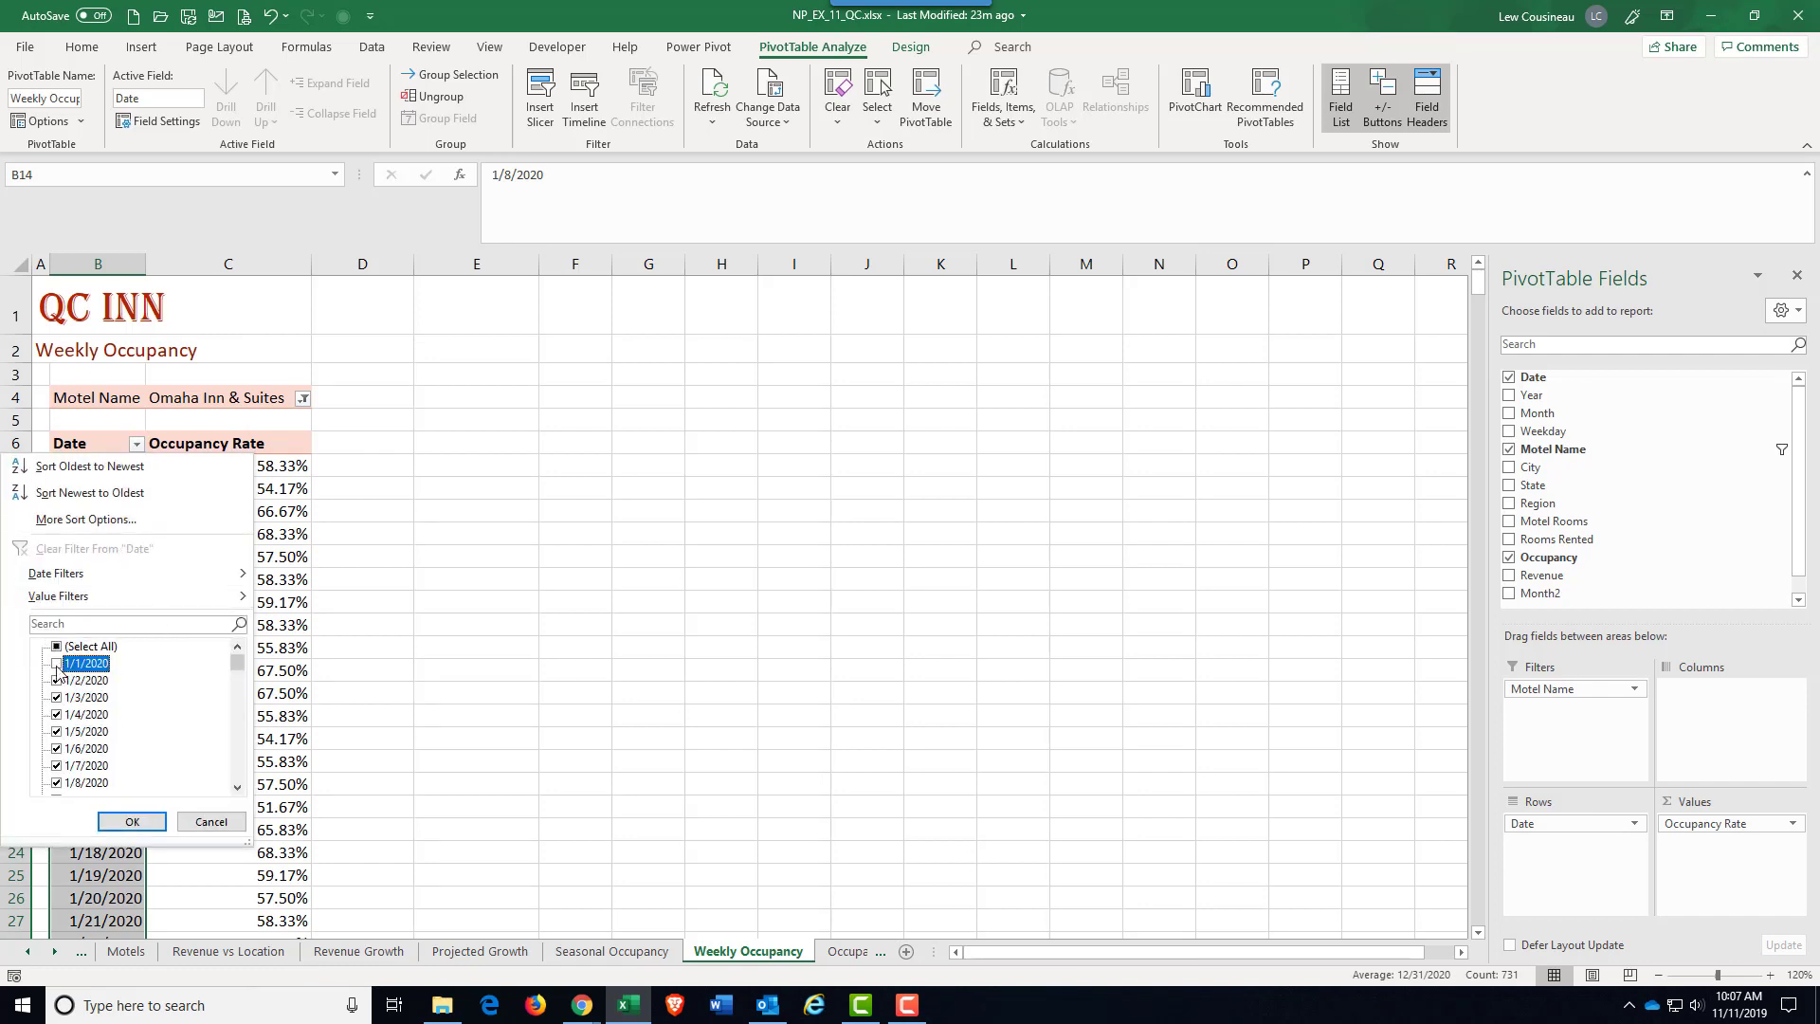
click(56, 681)
click(56, 698)
click(56, 715)
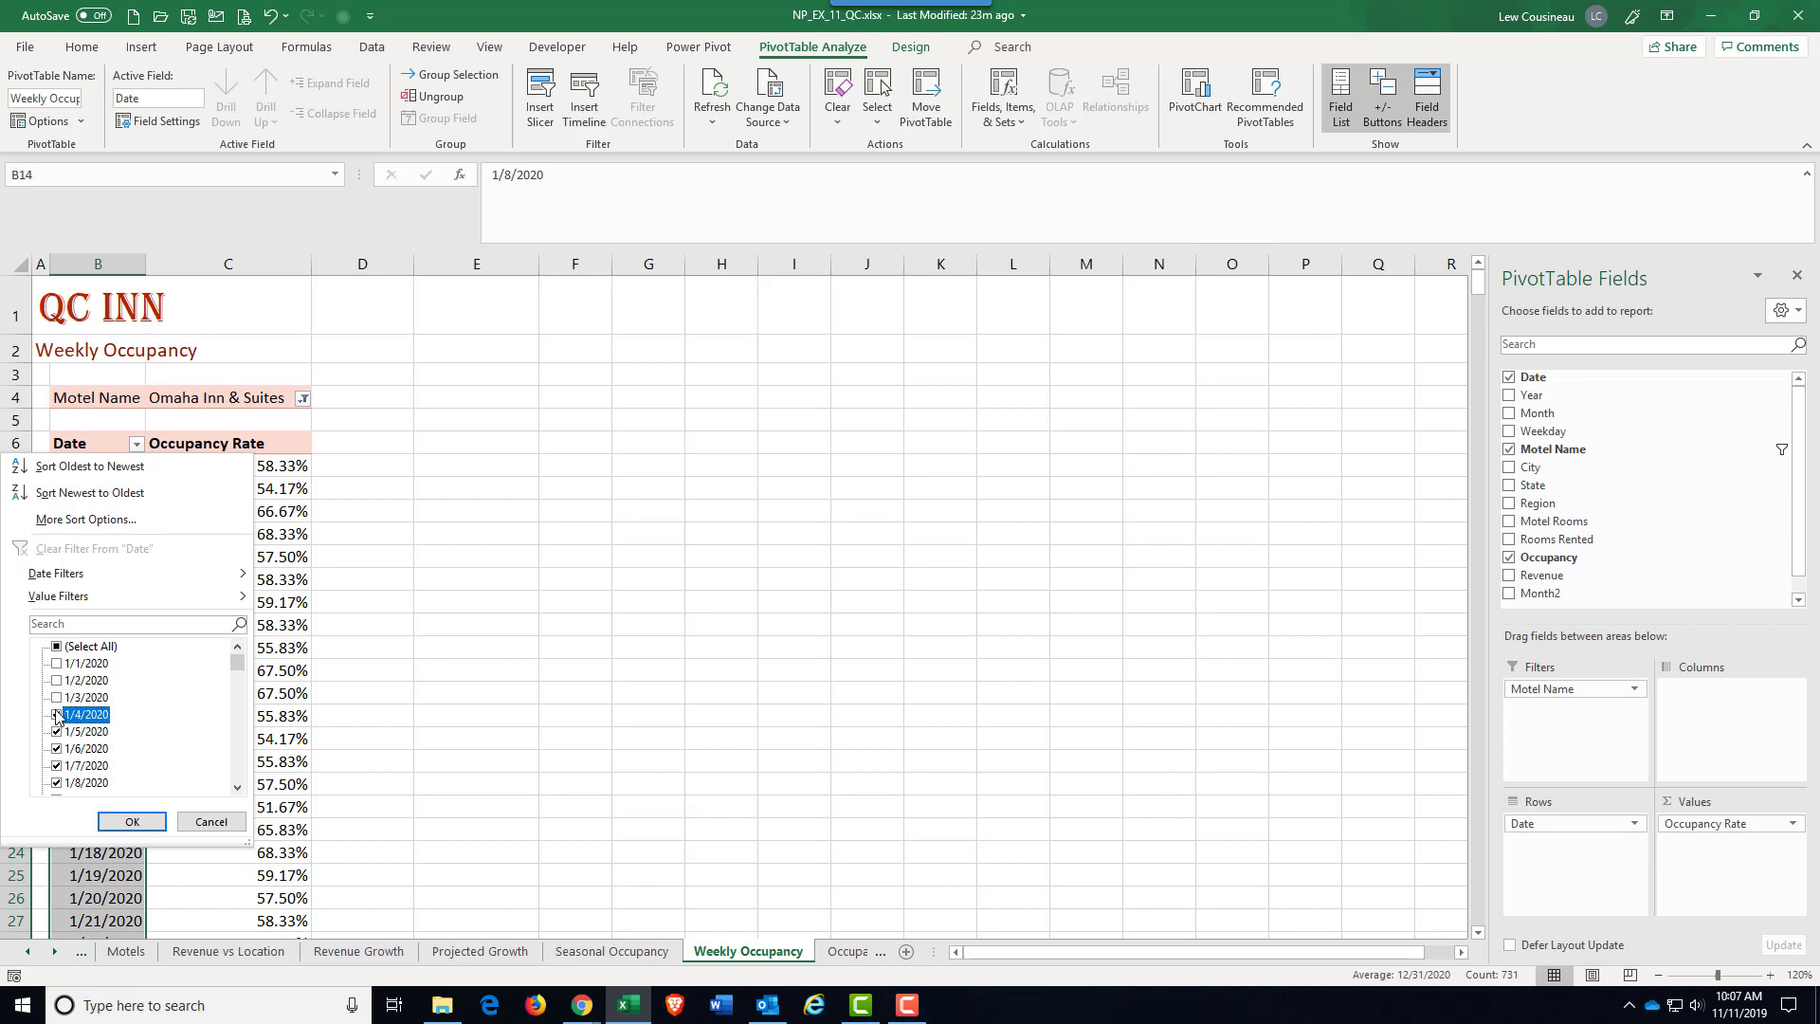
click(56, 732)
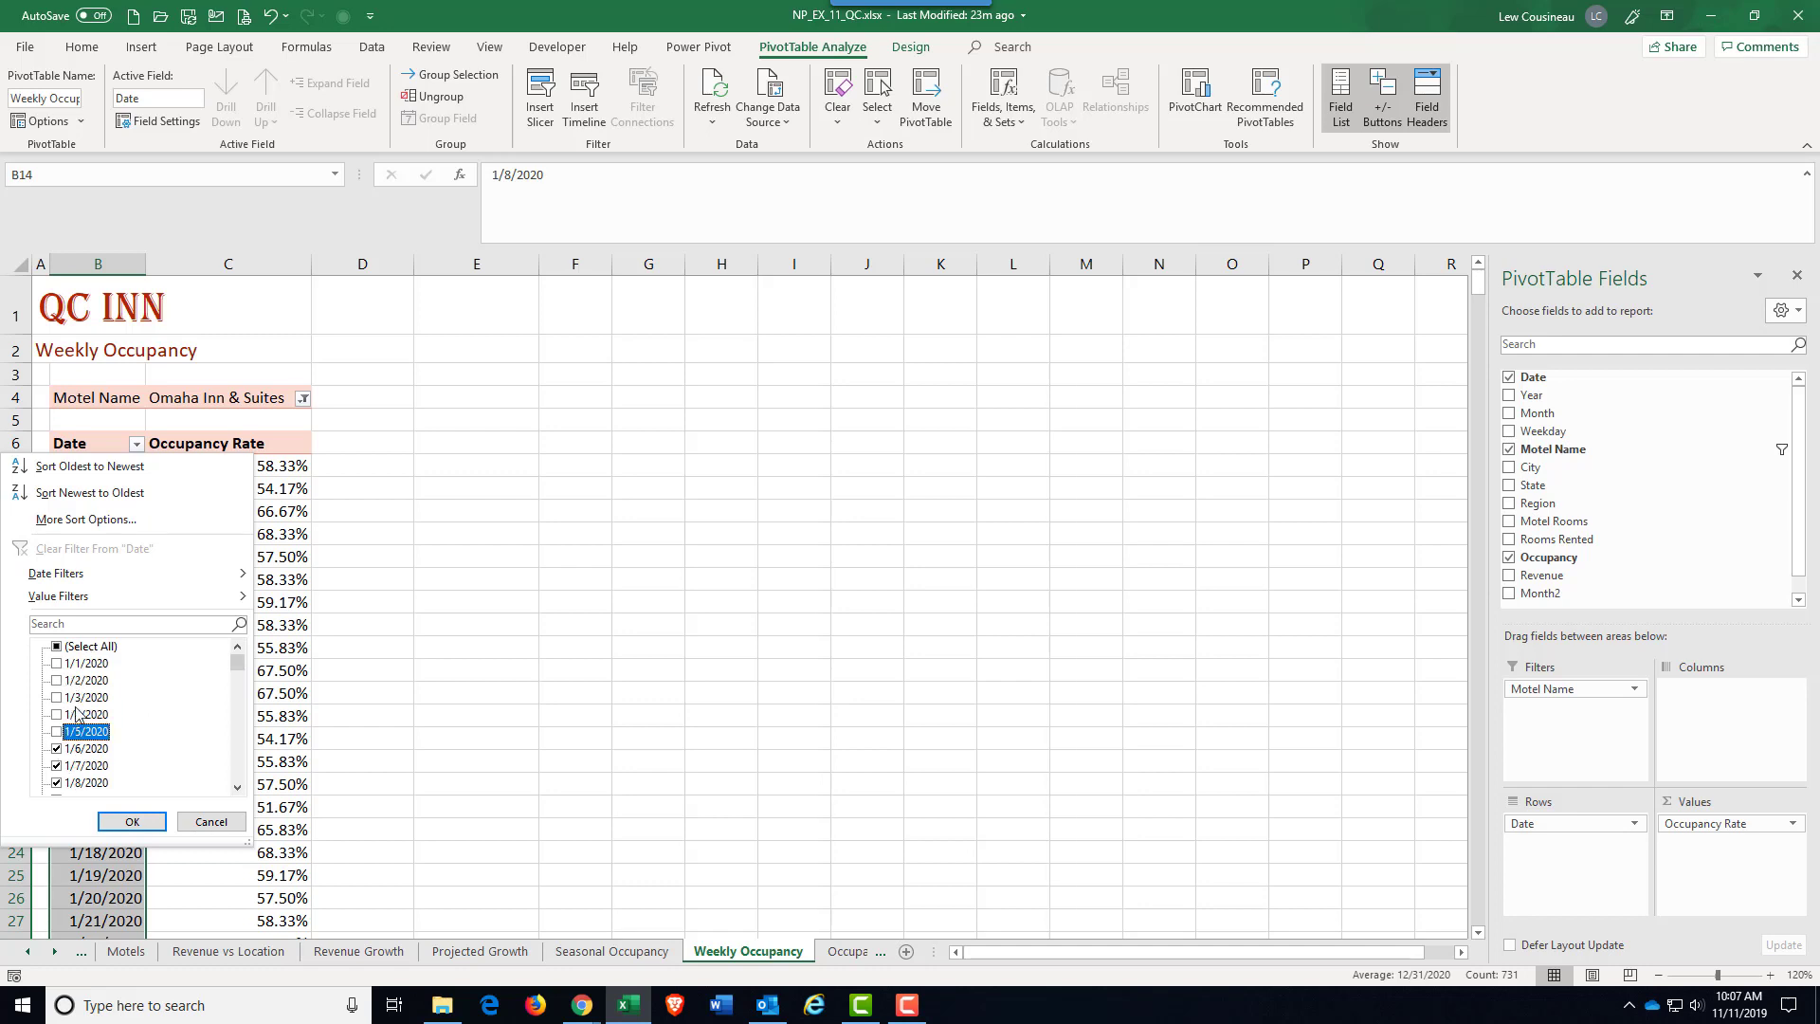
click(56, 749)
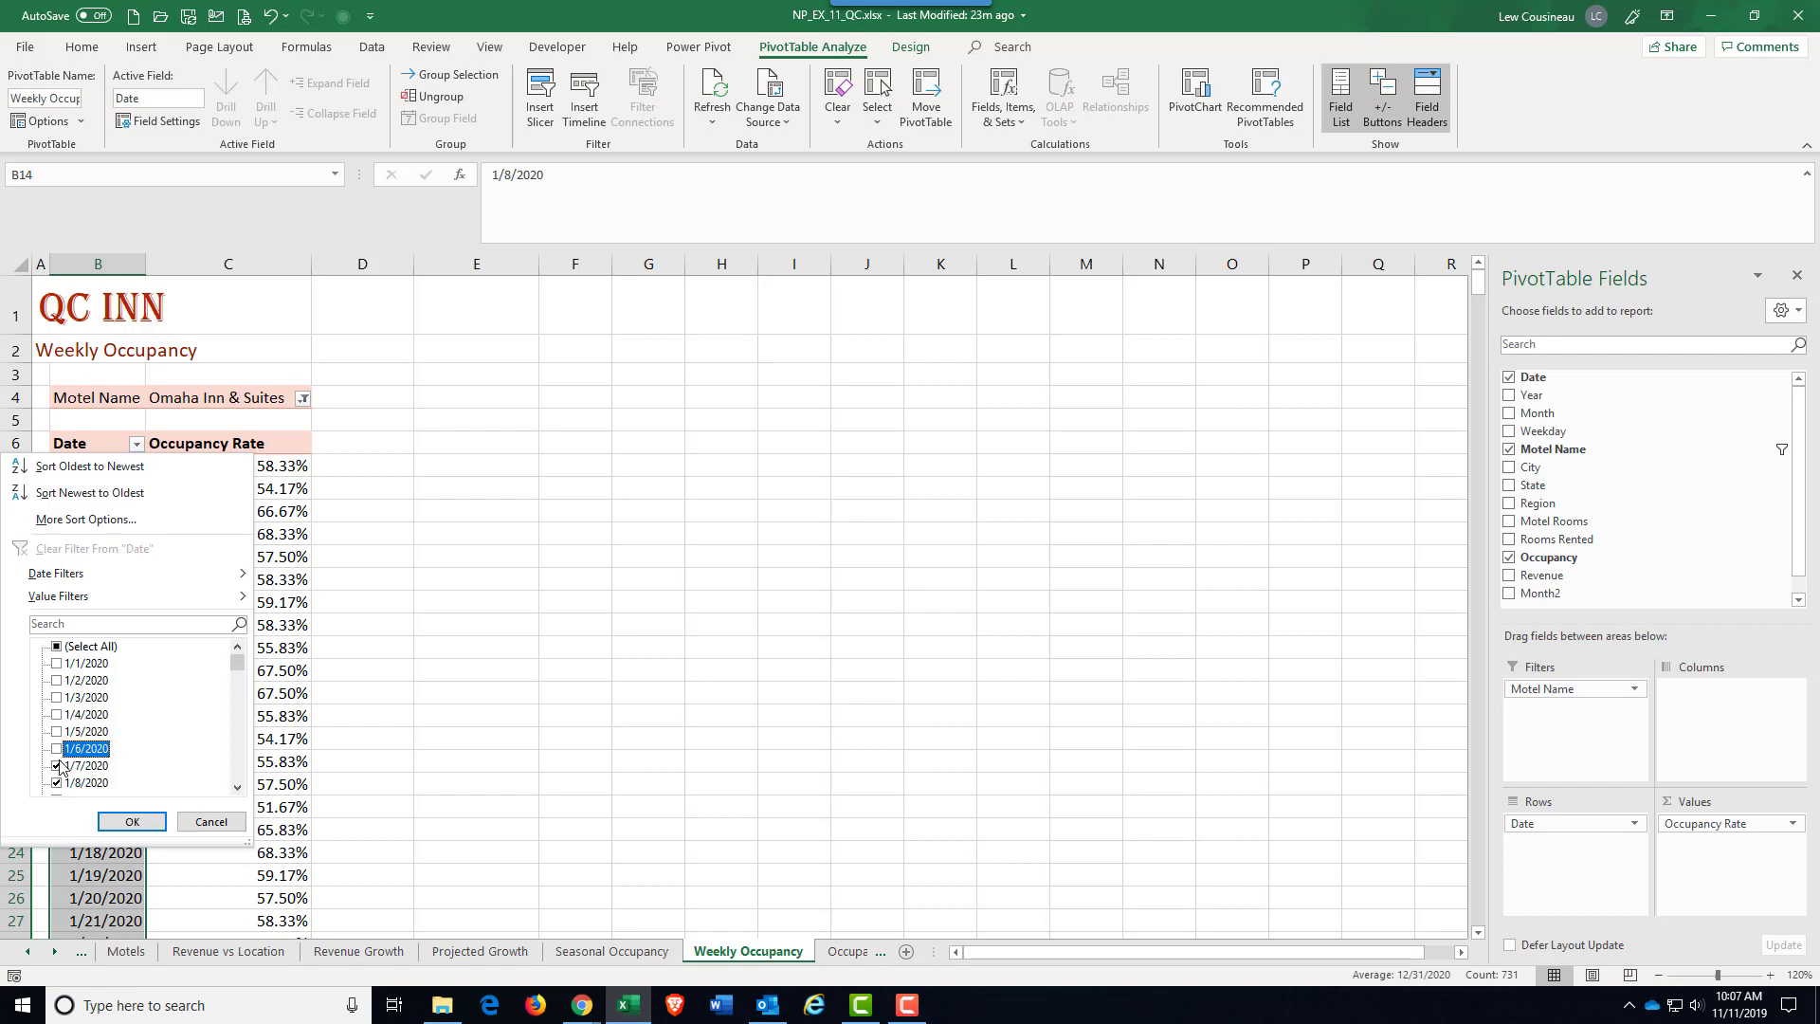
click(56, 766)
scroll(60, 792, down, 12)
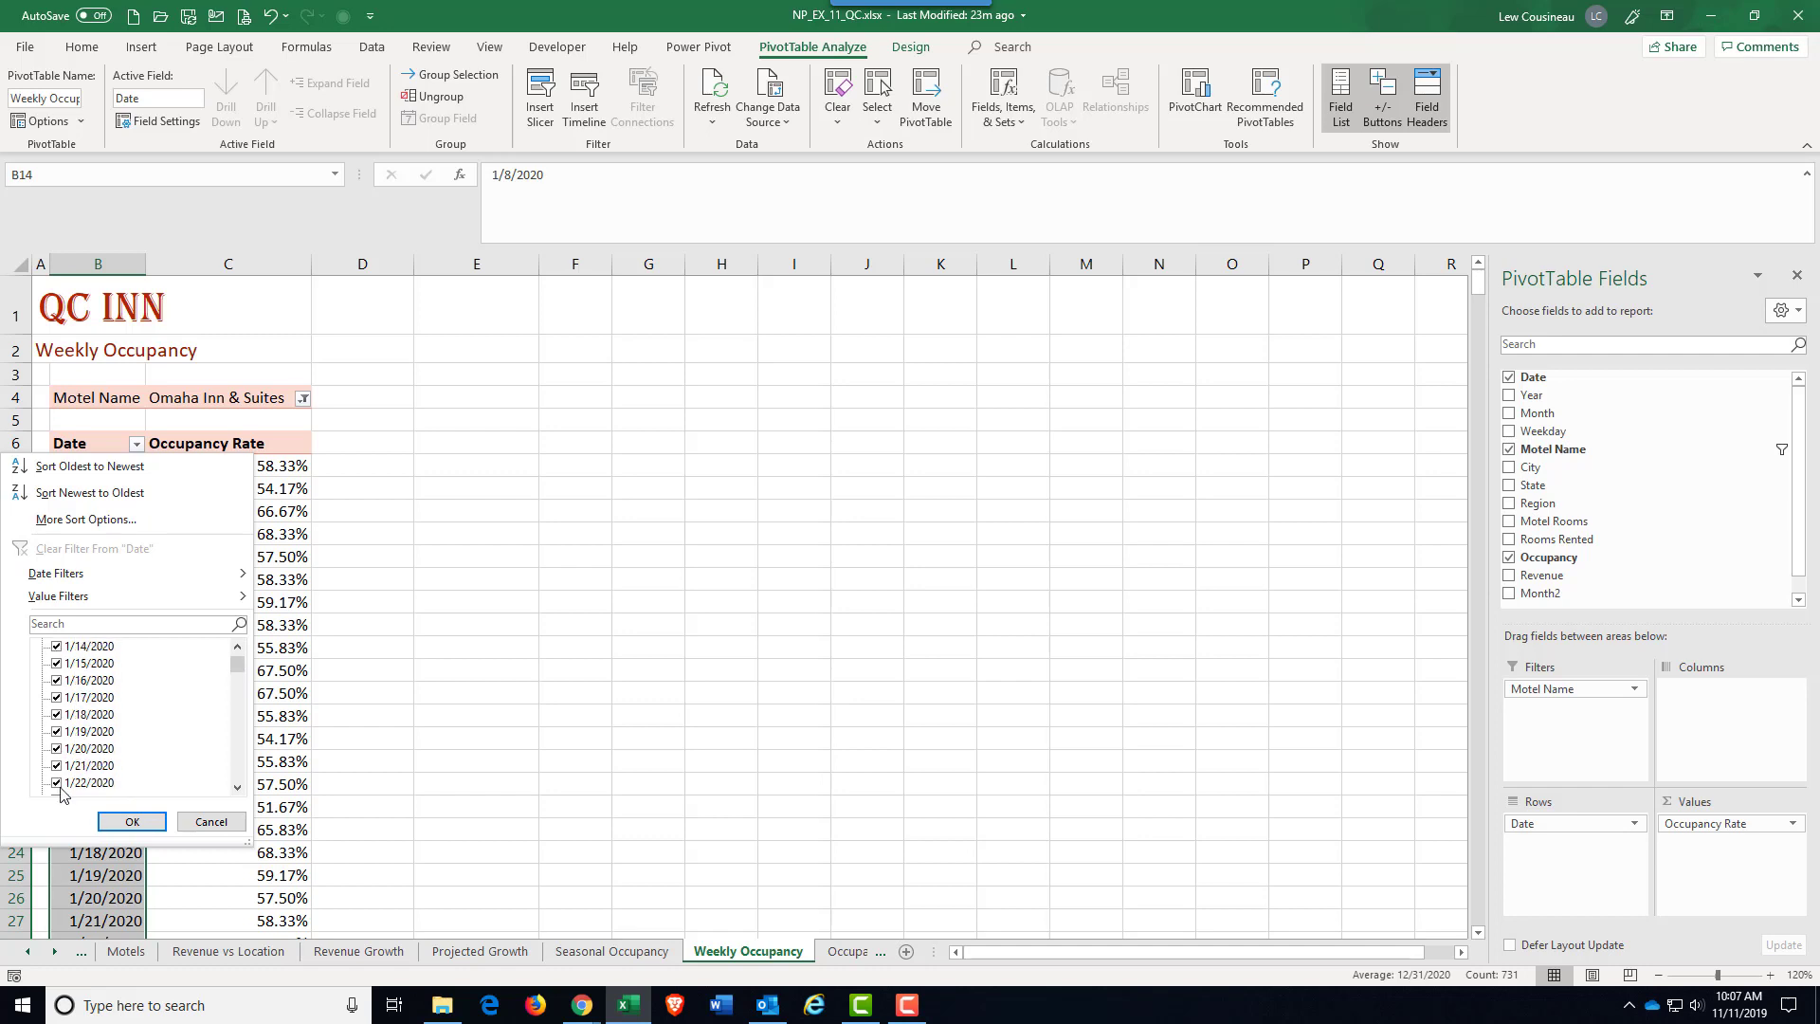
scroll(60, 792, up, 12)
click(58, 787)
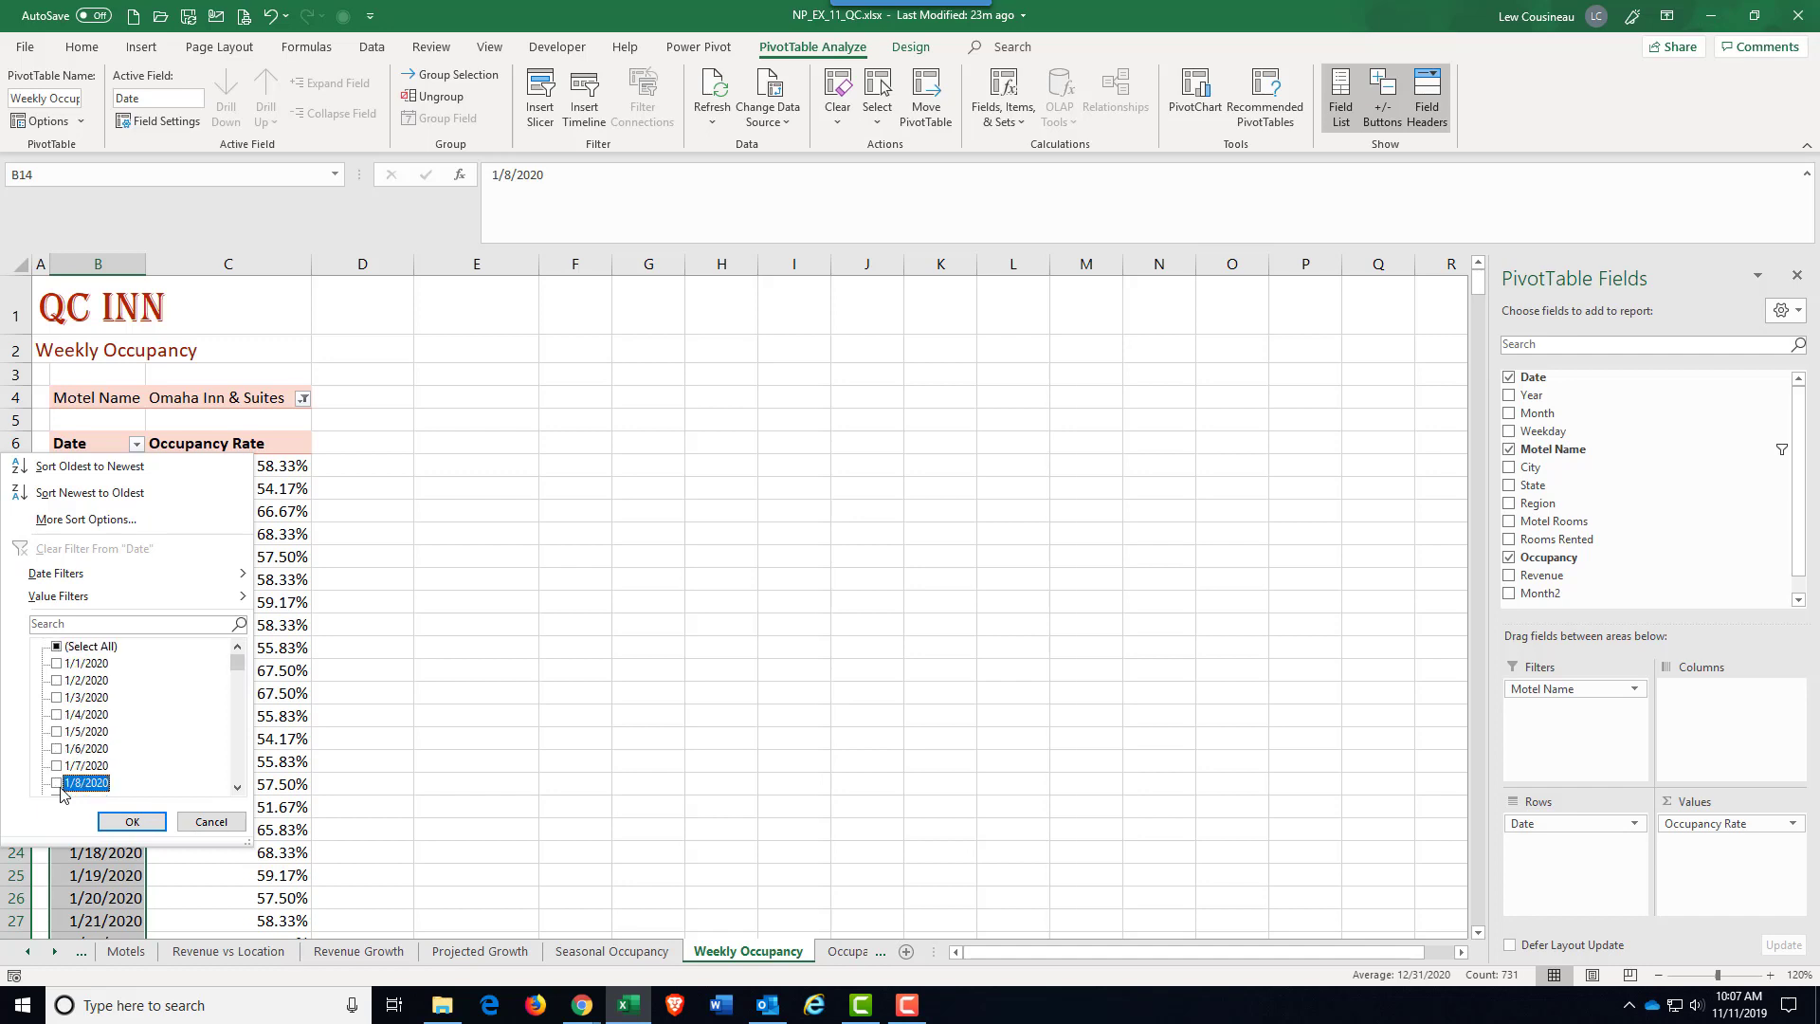
scroll(67, 749, down, 3)
scroll(66, 740, up, 3)
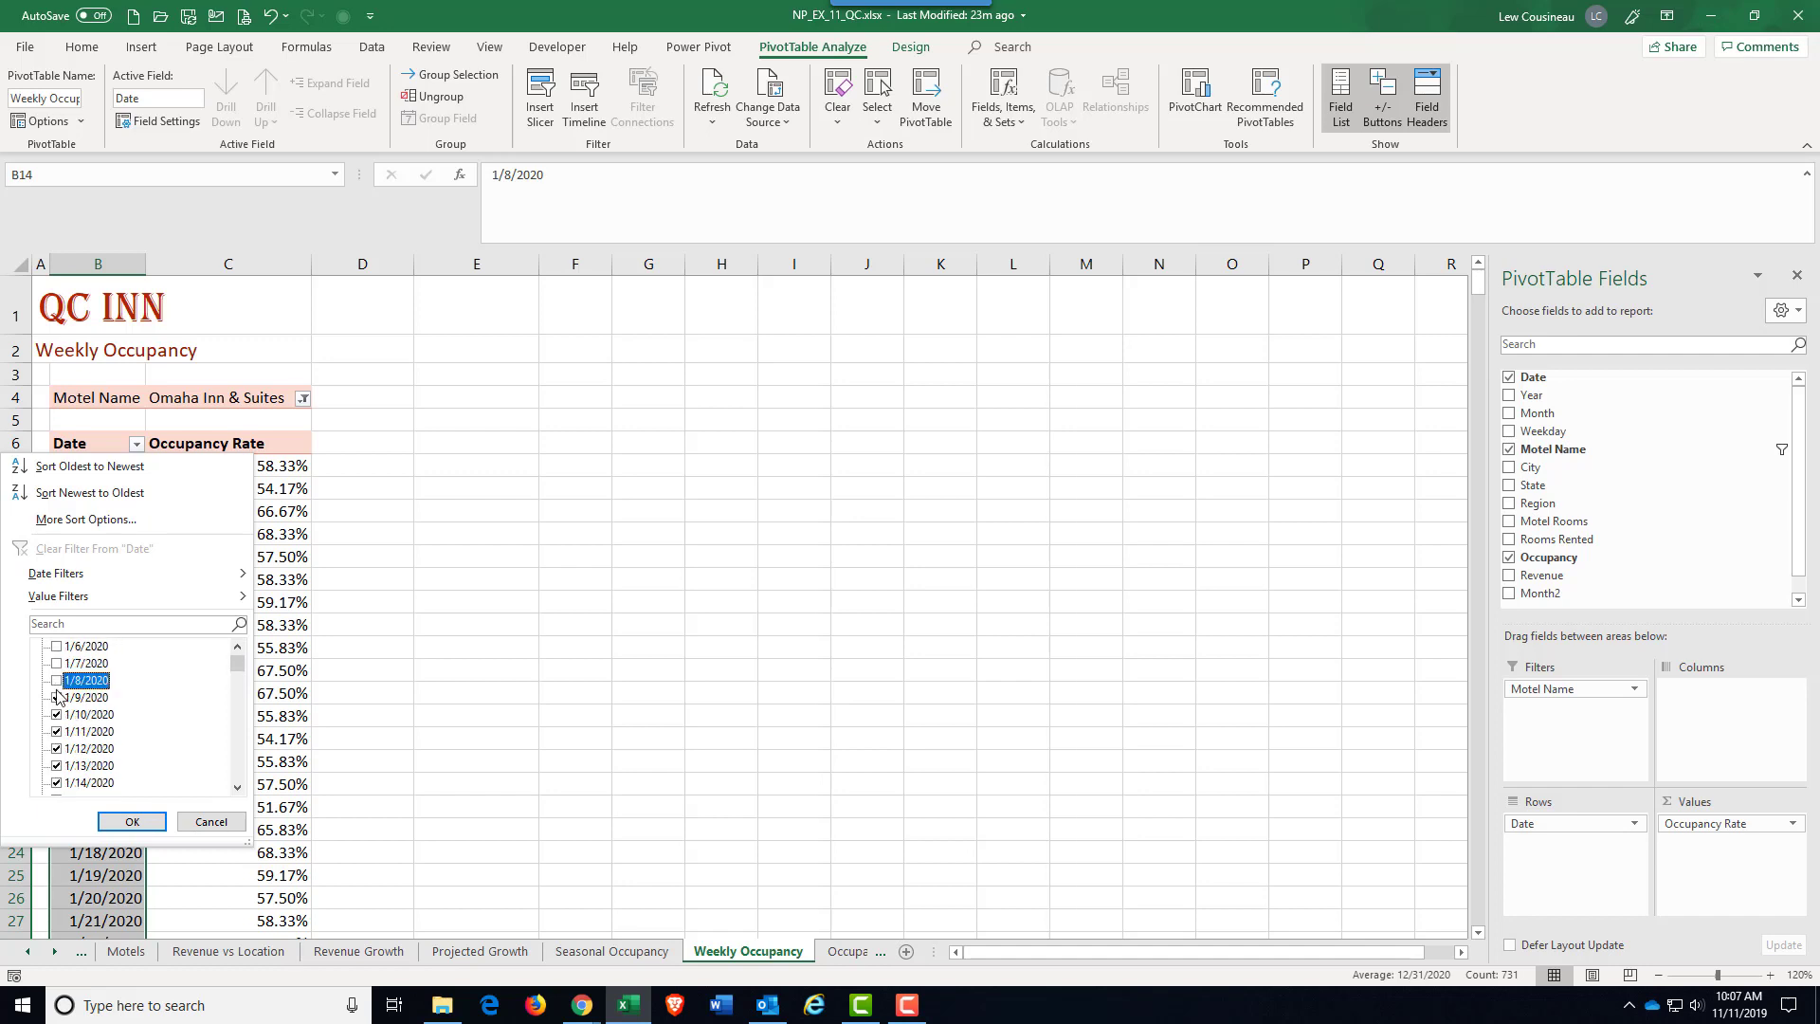
scroll(68, 737, down, 4)
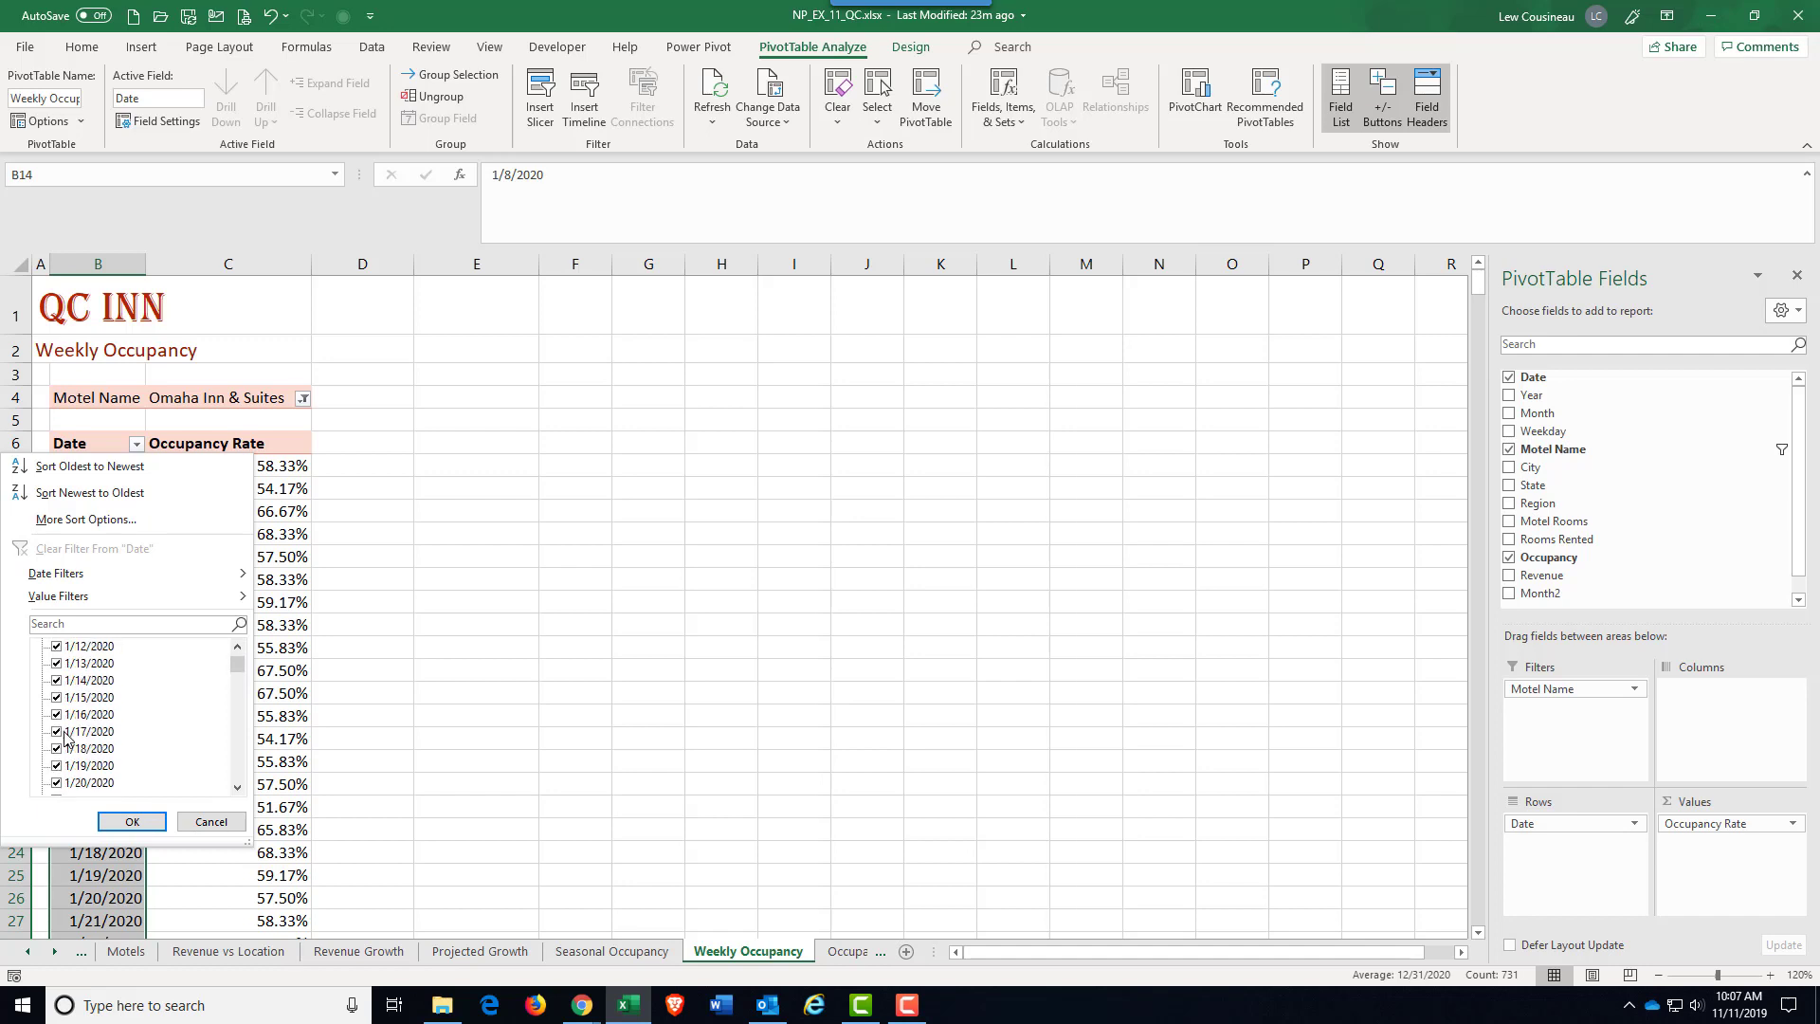
click(57, 647)
click(56, 664)
click(57, 681)
click(57, 699)
click(57, 716)
mouse_move(59, 582)
click(848, 714)
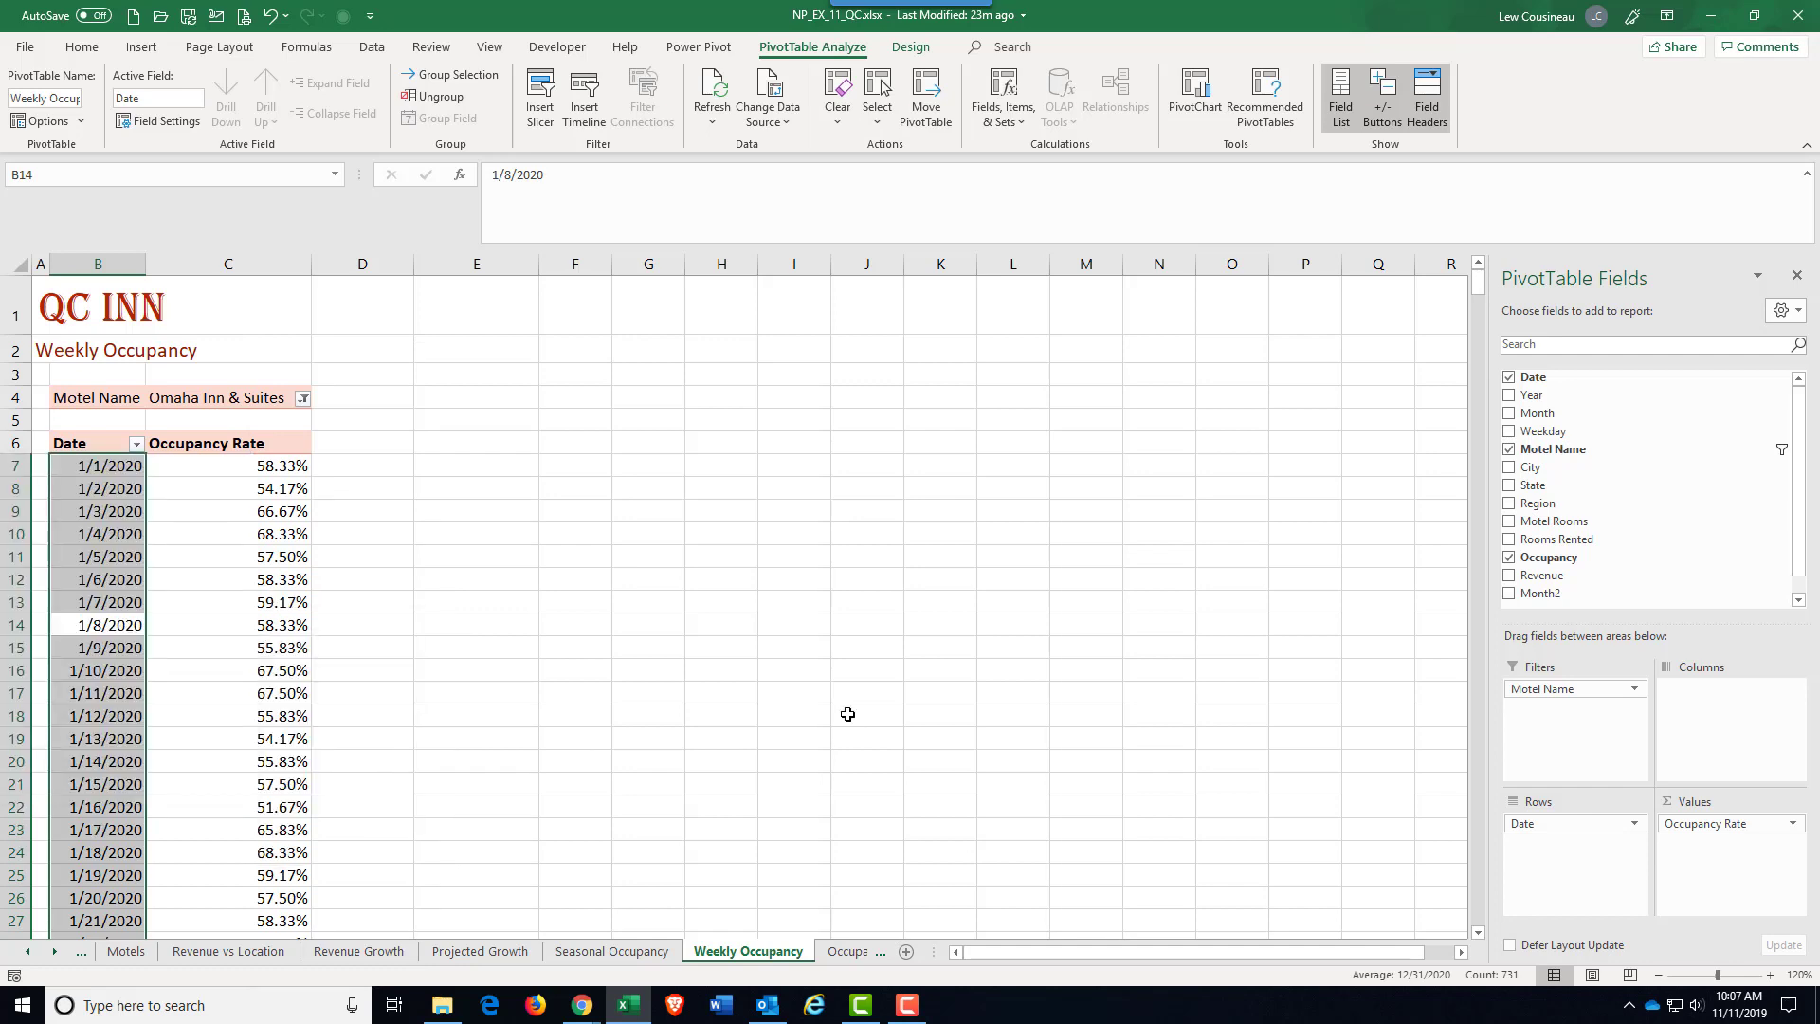
click(848, 714)
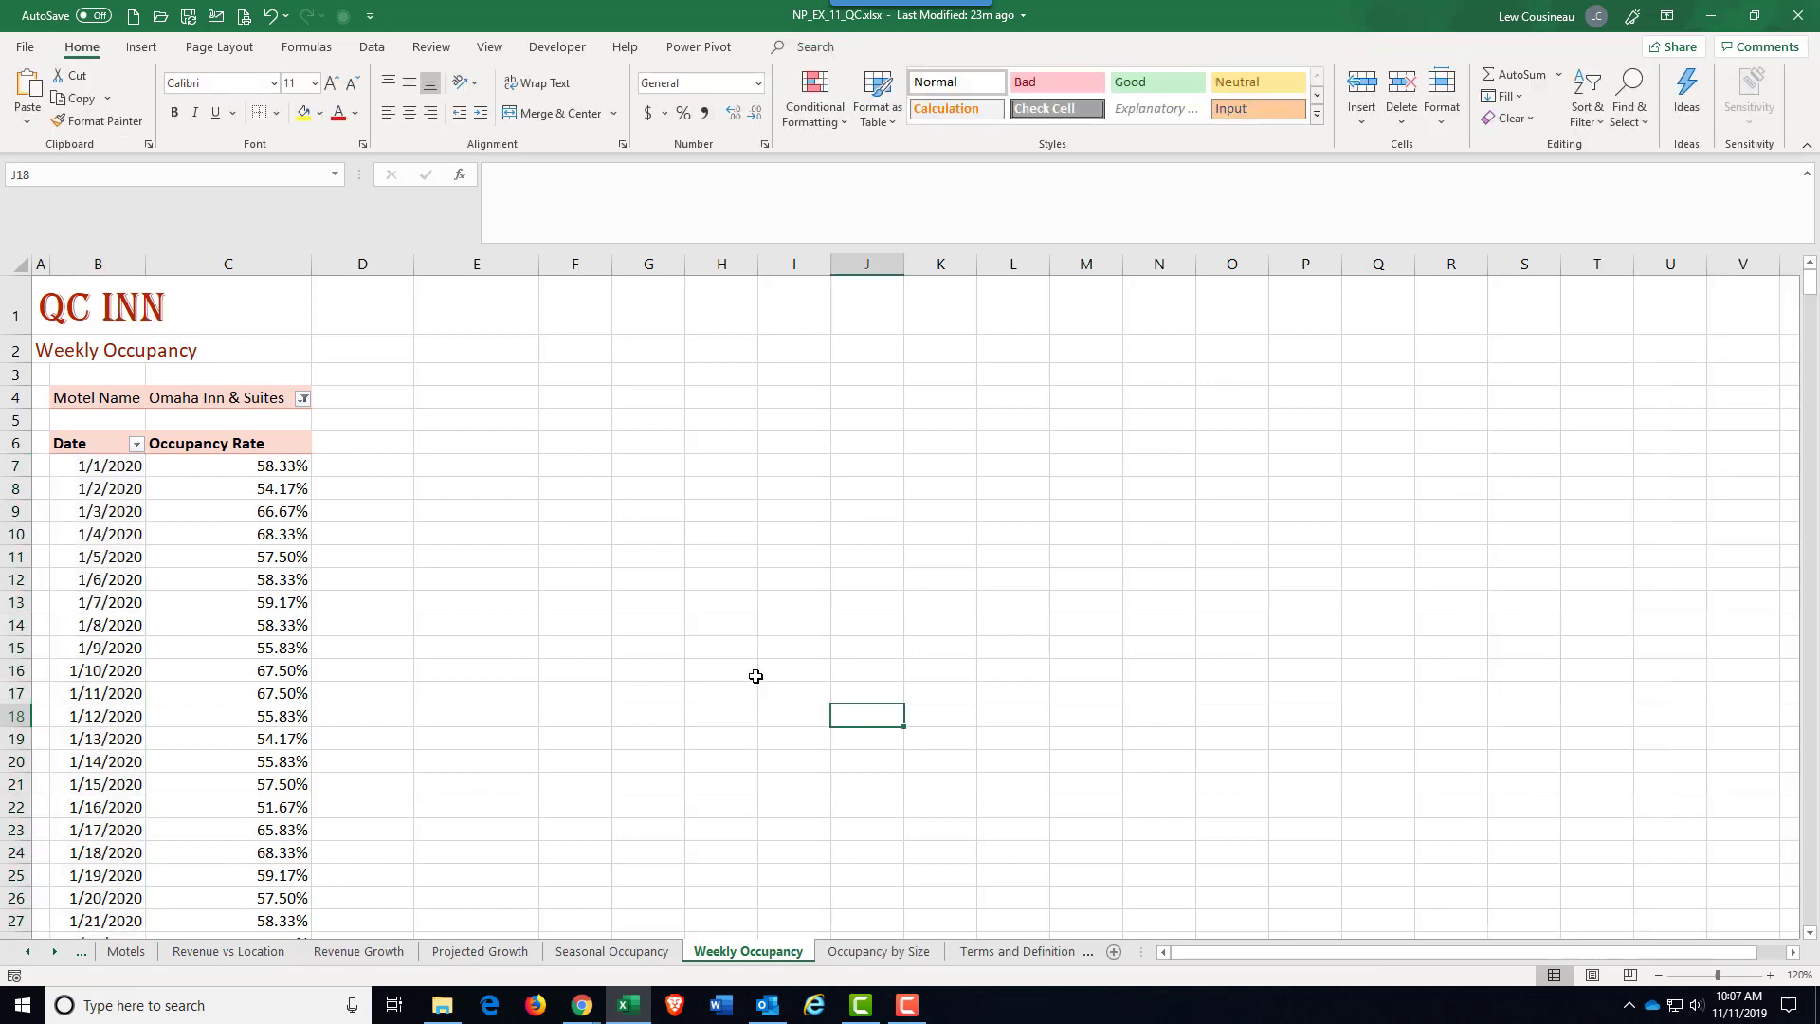